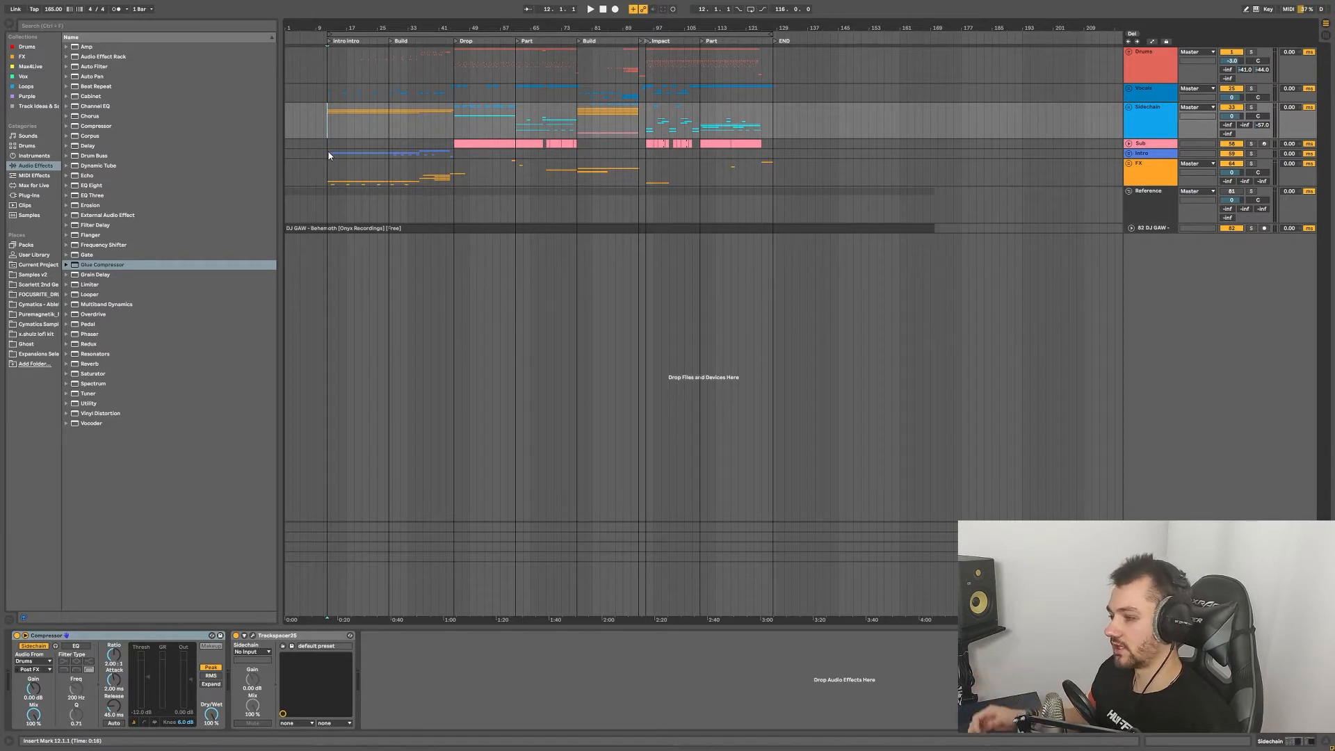
Step: Unfold the Intro group and String intro track, then inspect its Devastor2 distortion settings
left_click(1129, 153)
left_click(1132, 182)
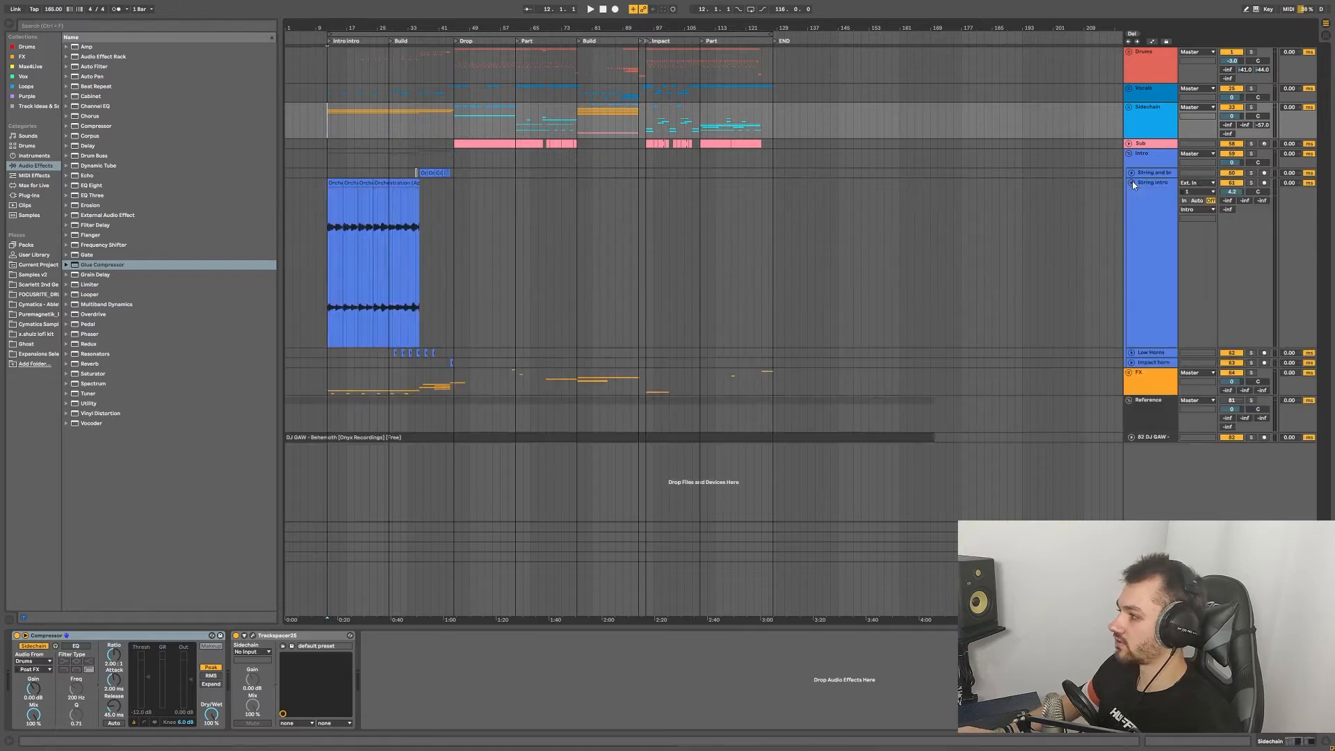
scroll(334, 238, "up", 5)
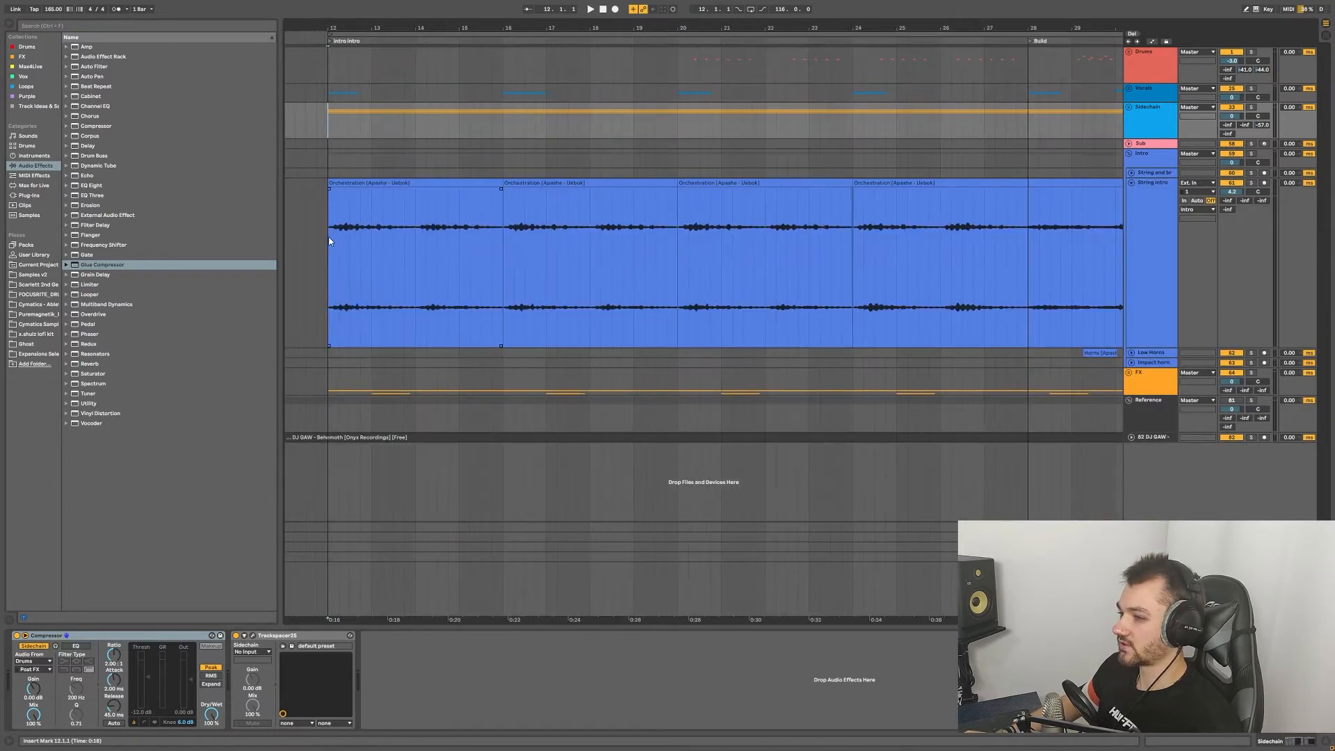
left_click(331, 237)
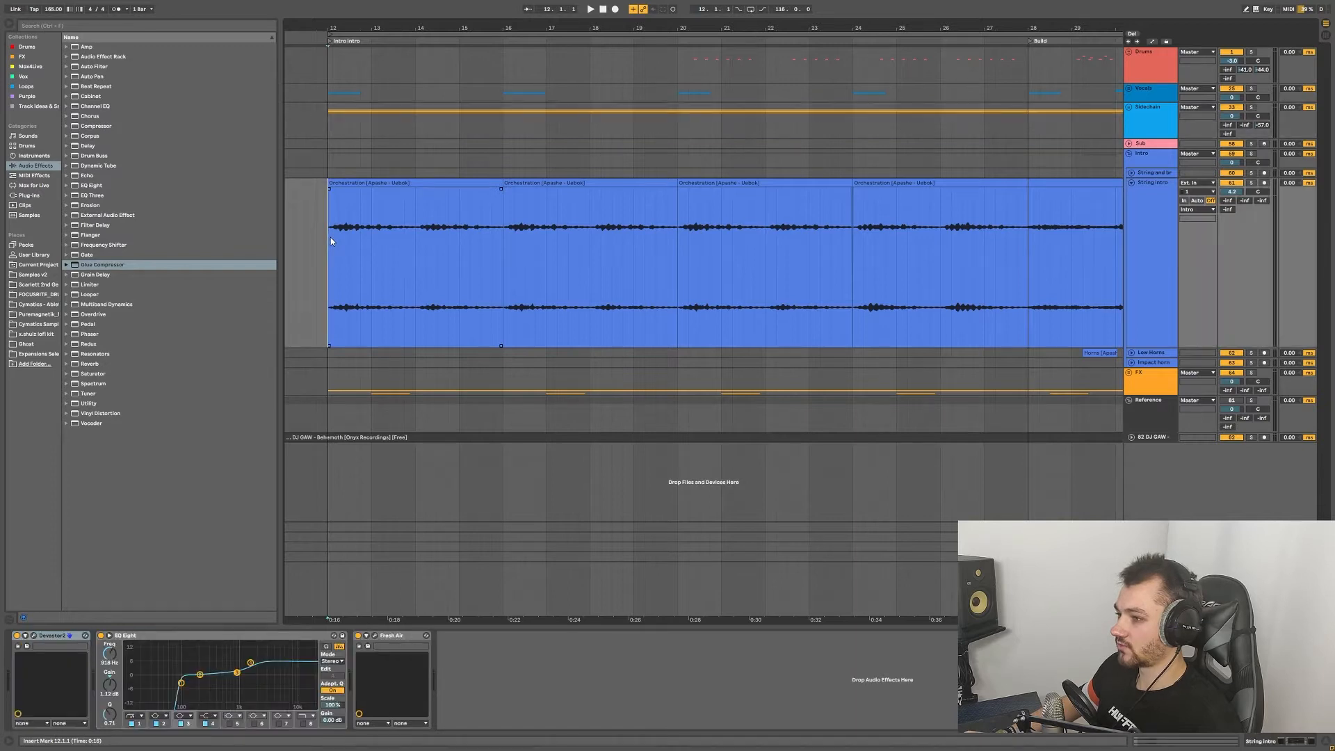
left_click(33, 635)
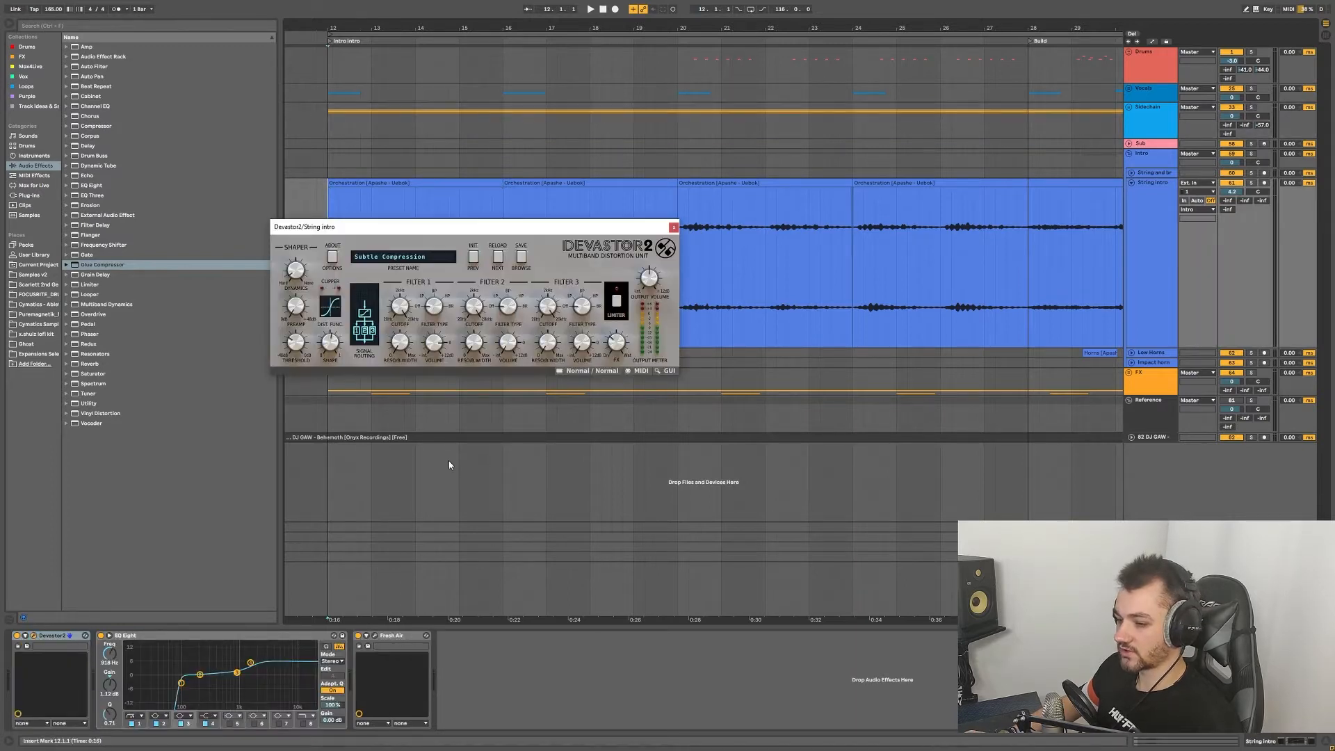
left_click(673, 228)
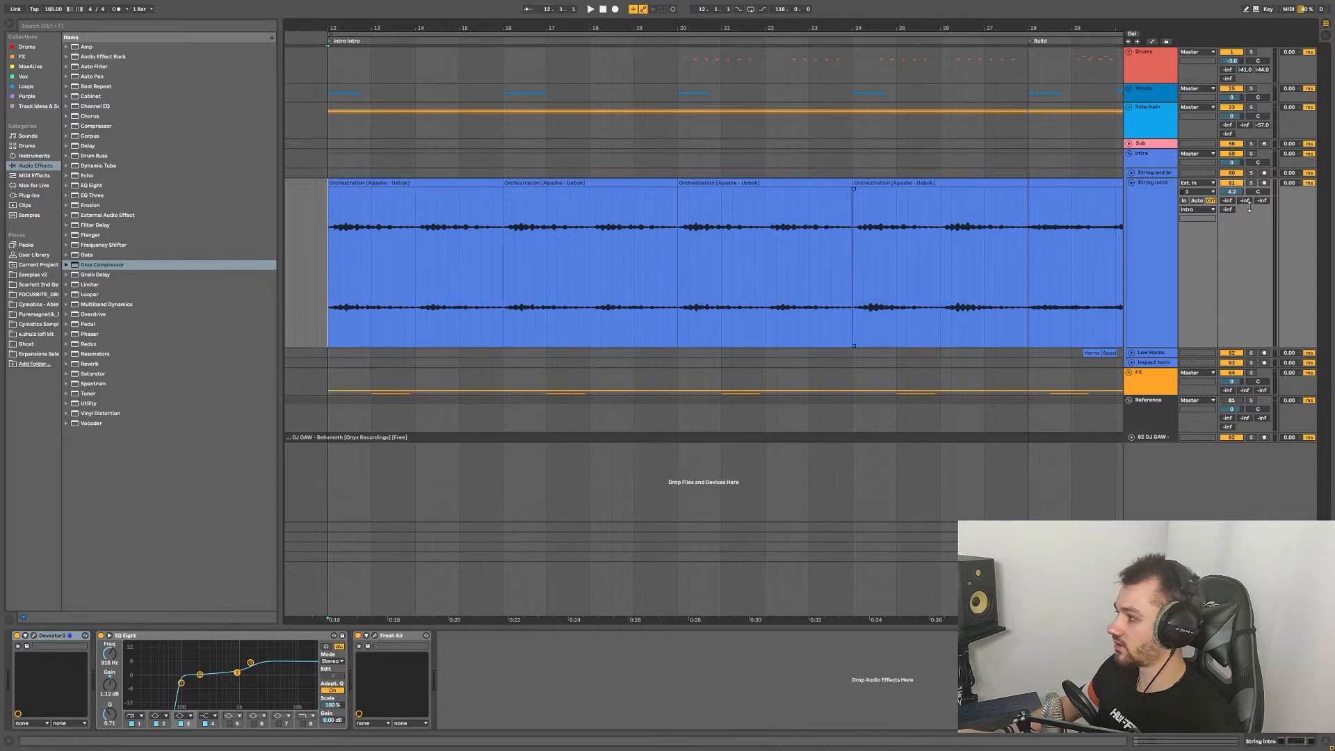
Step: Zoom back out and play the arrangement from bar 12
key("minus")
left_click(500, 257)
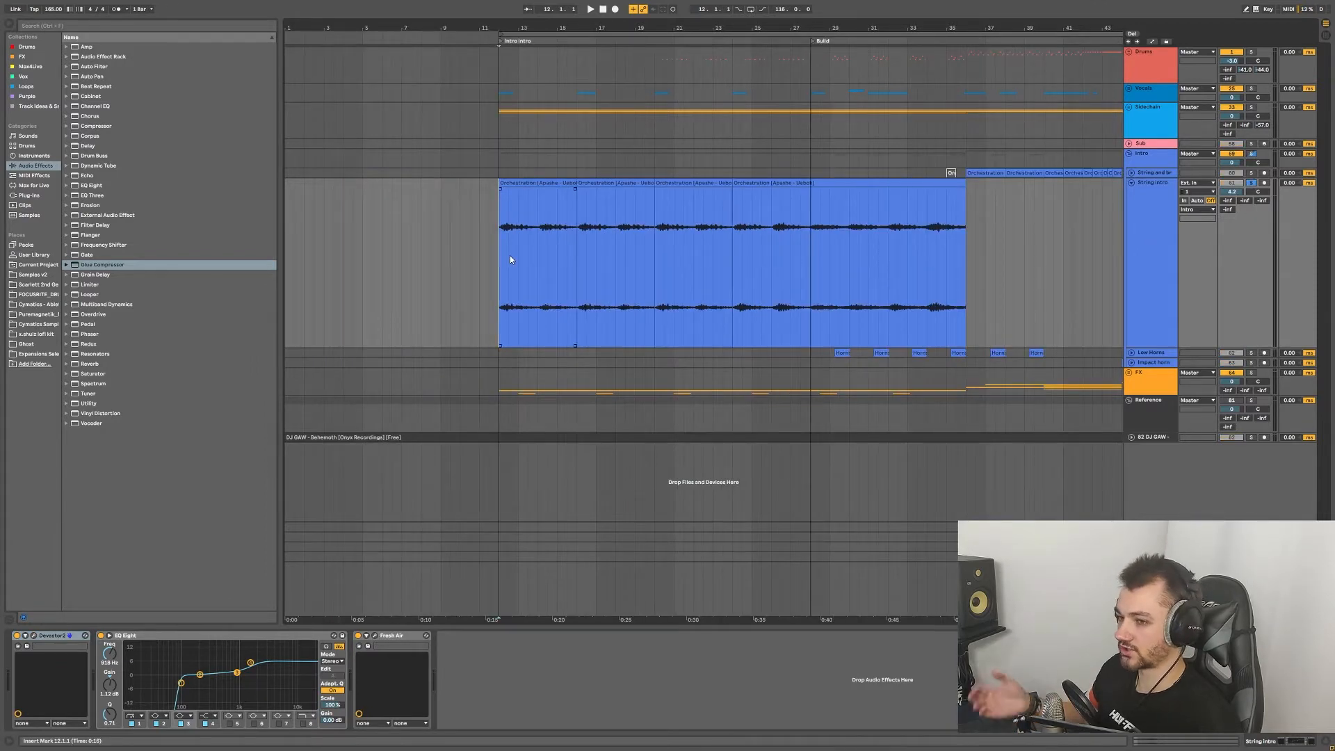
key("space")
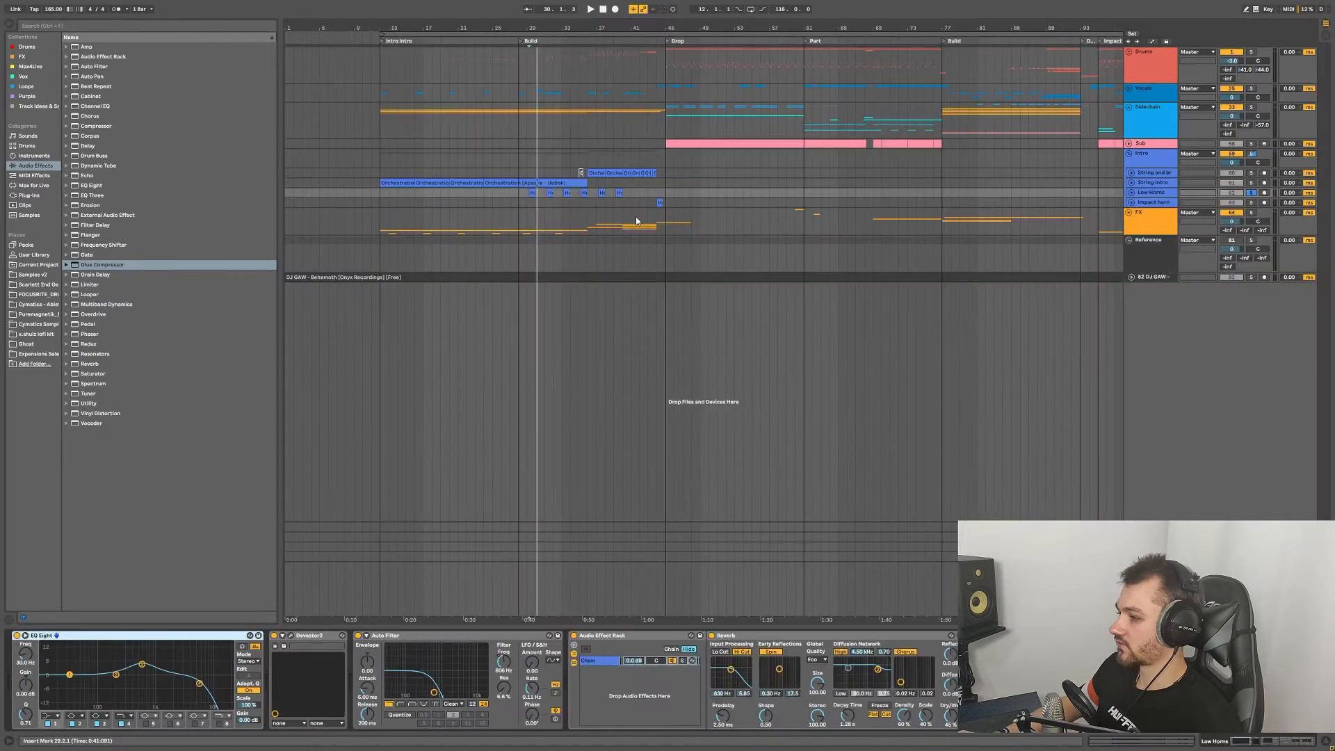
Step: Unfold the Sidechain group and check the synth on the 42 Massive track
left_click(1128, 108)
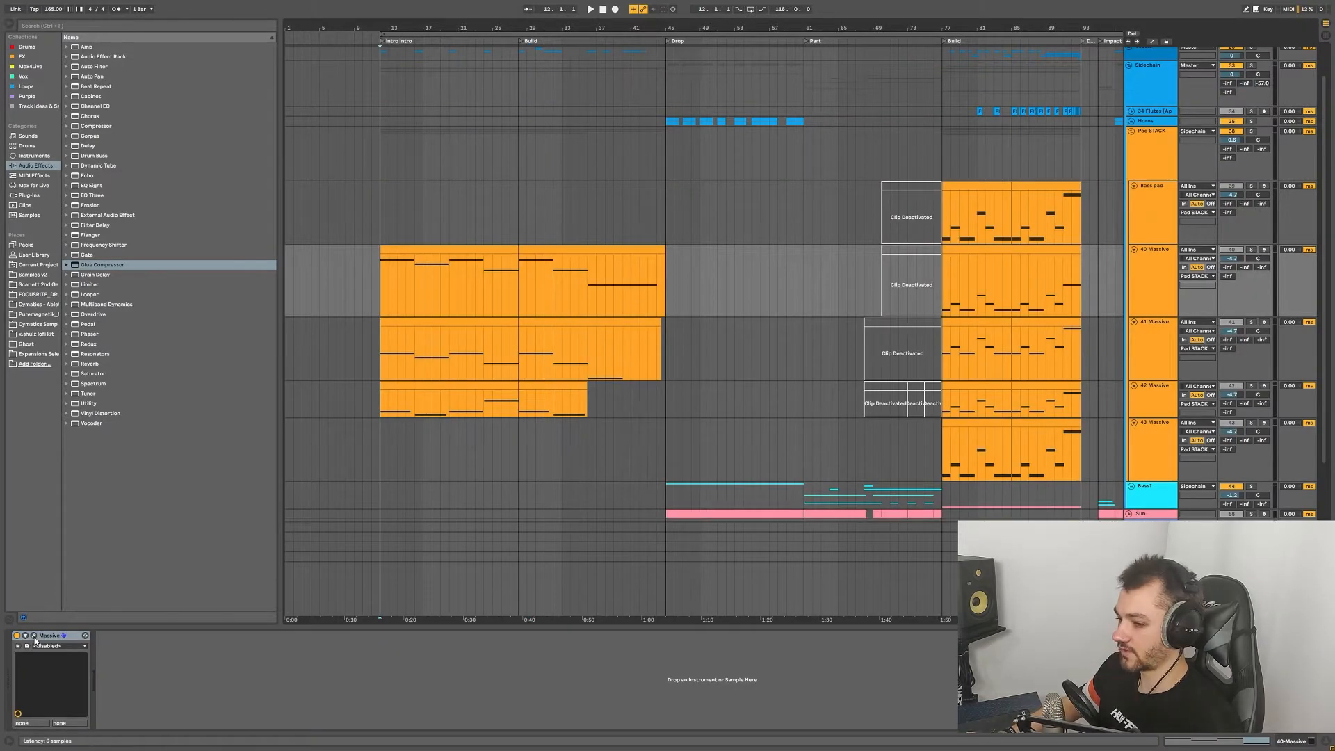
left_click(386, 407)
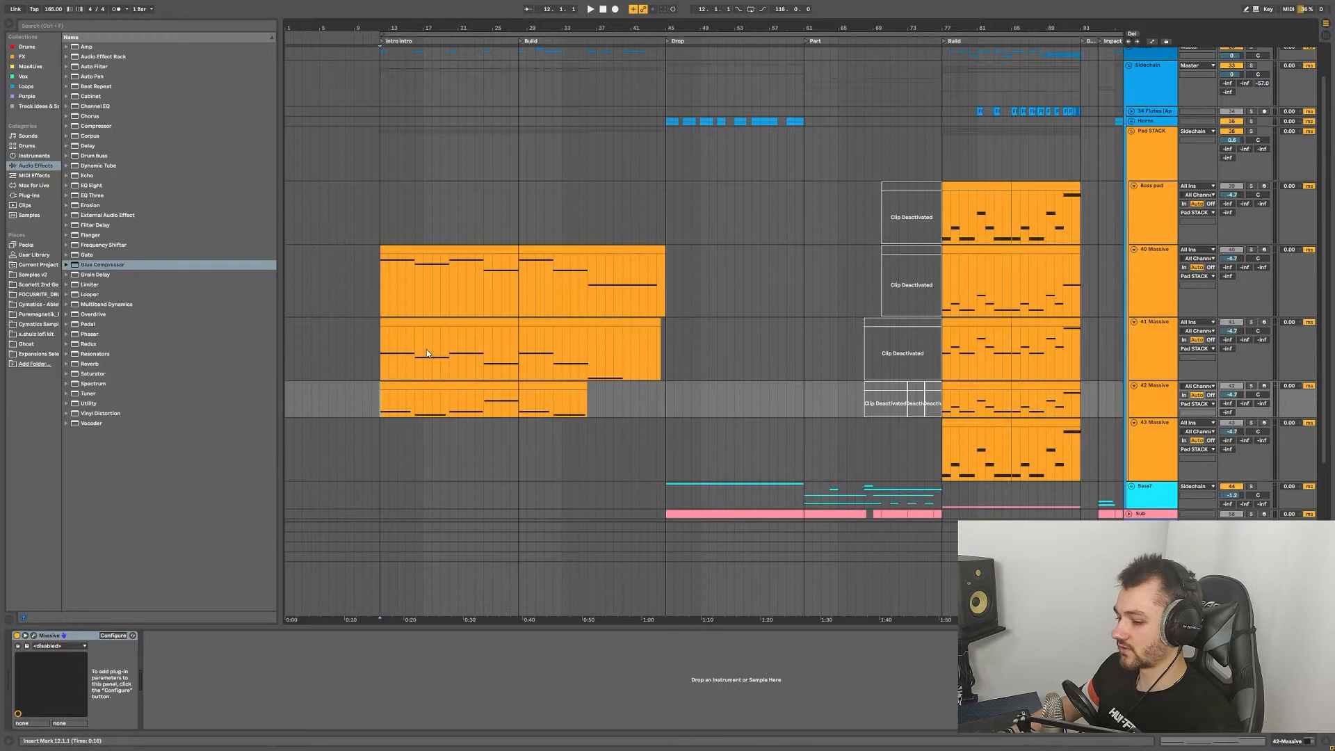
left_click(25, 635)
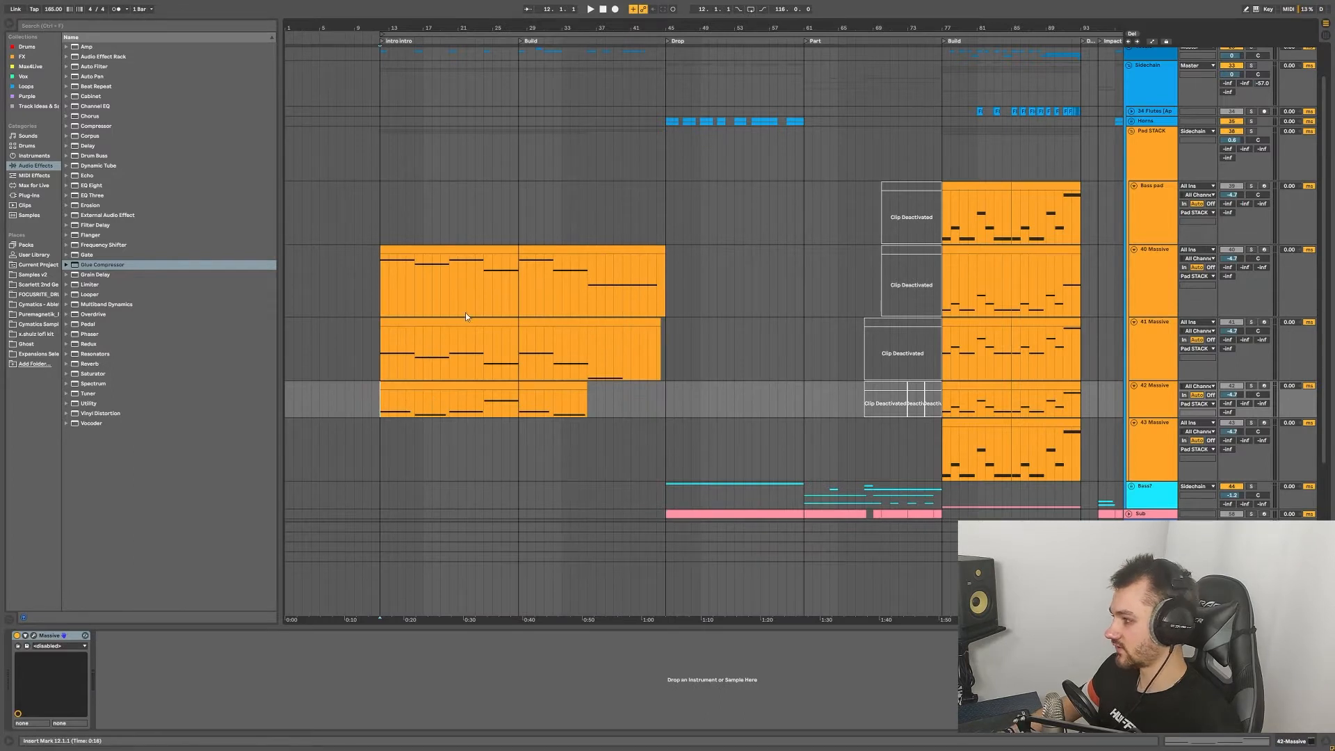
Step: Select and solo Pad STACK, then play it from bar 12
left_click(382, 147)
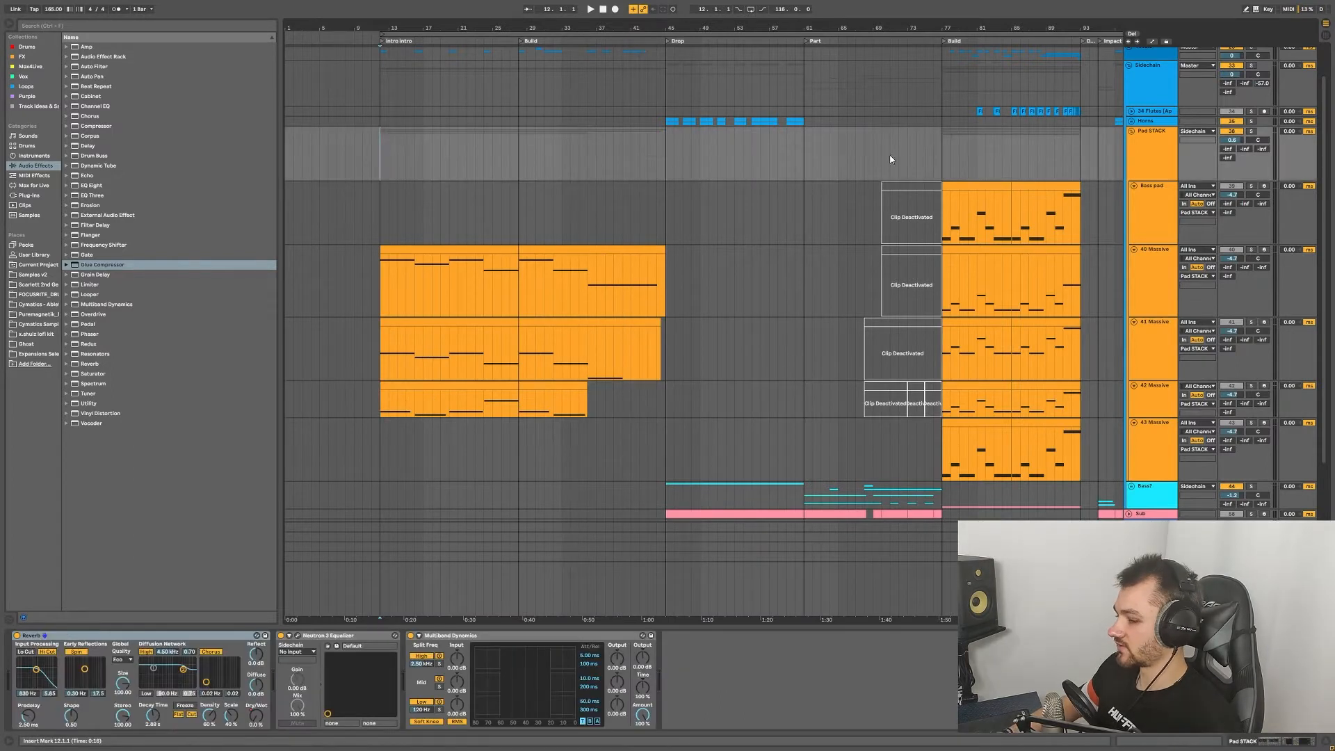
left_click(1251, 131)
key("space")
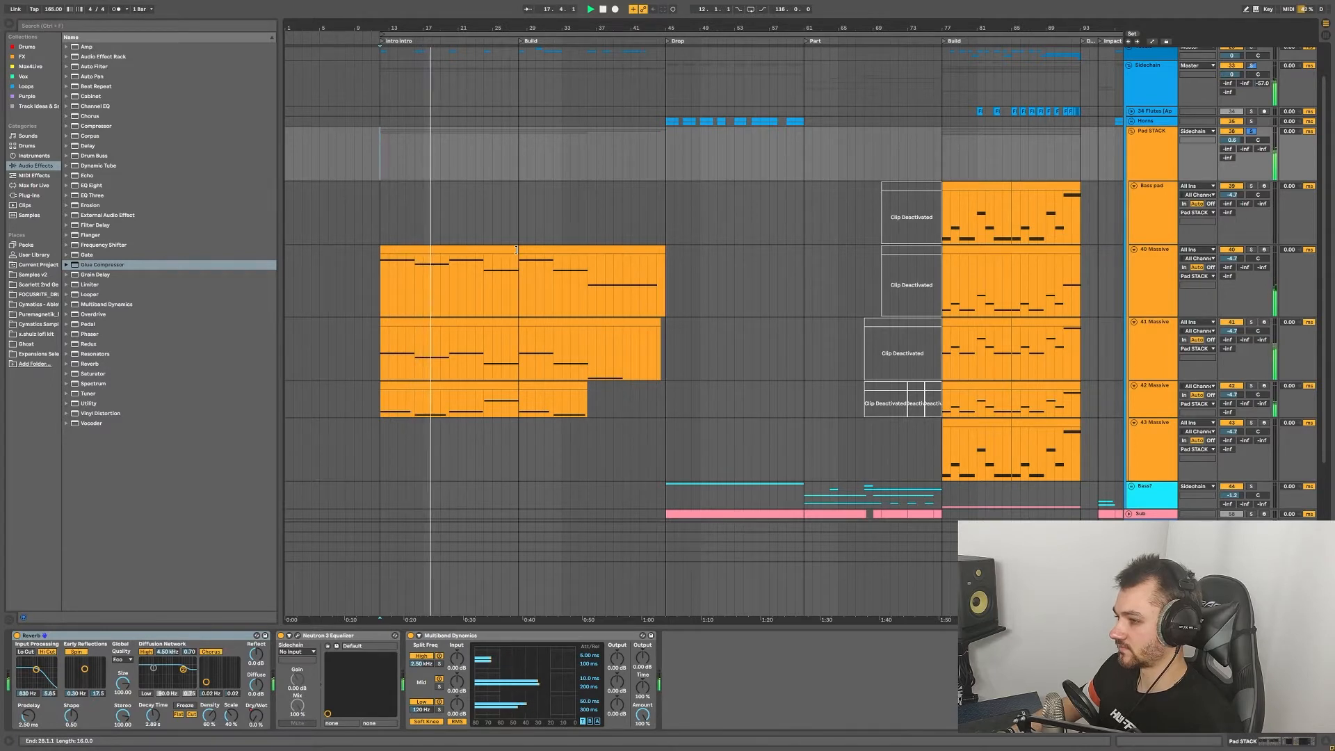
scroll(1128, 433, "down", 5)
Step: Unfold Vinyl crackle in the FX group and play its crackle clips from bar 12
scroll(575, 388, "down", 6)
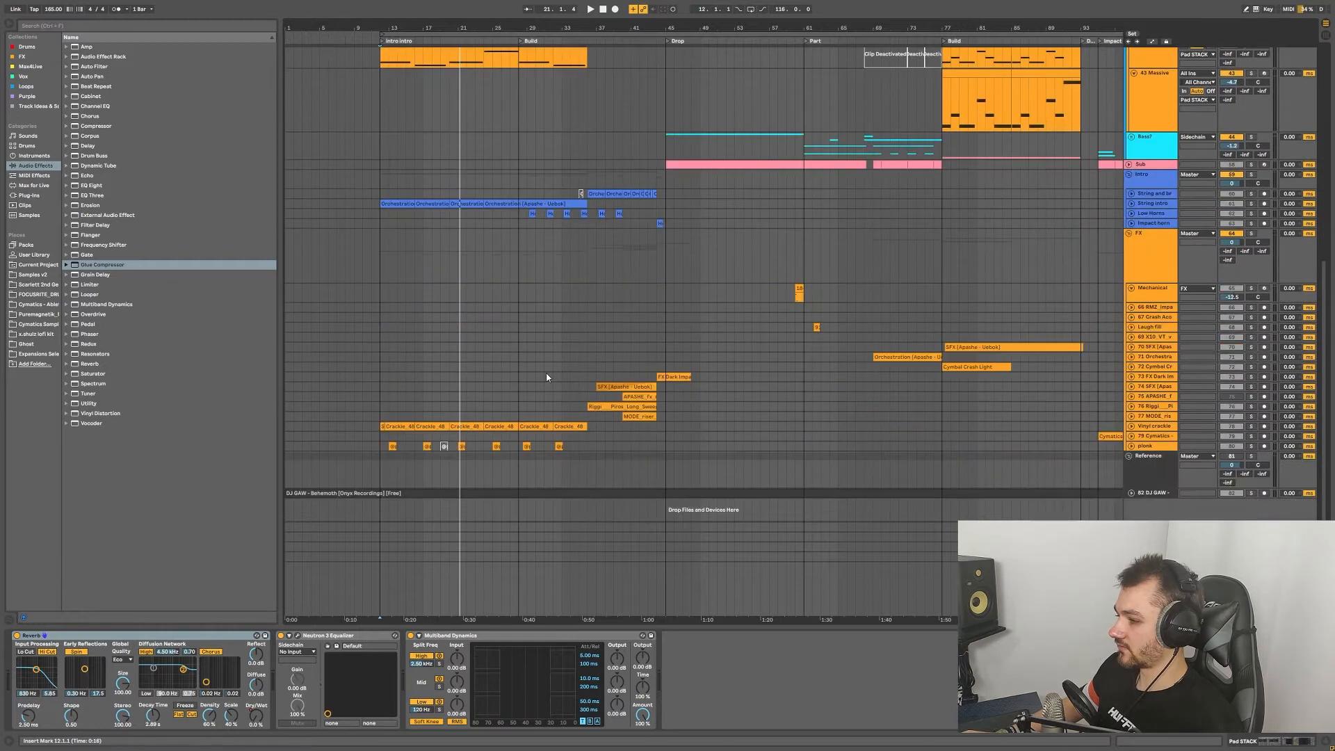
left_click(1131, 427)
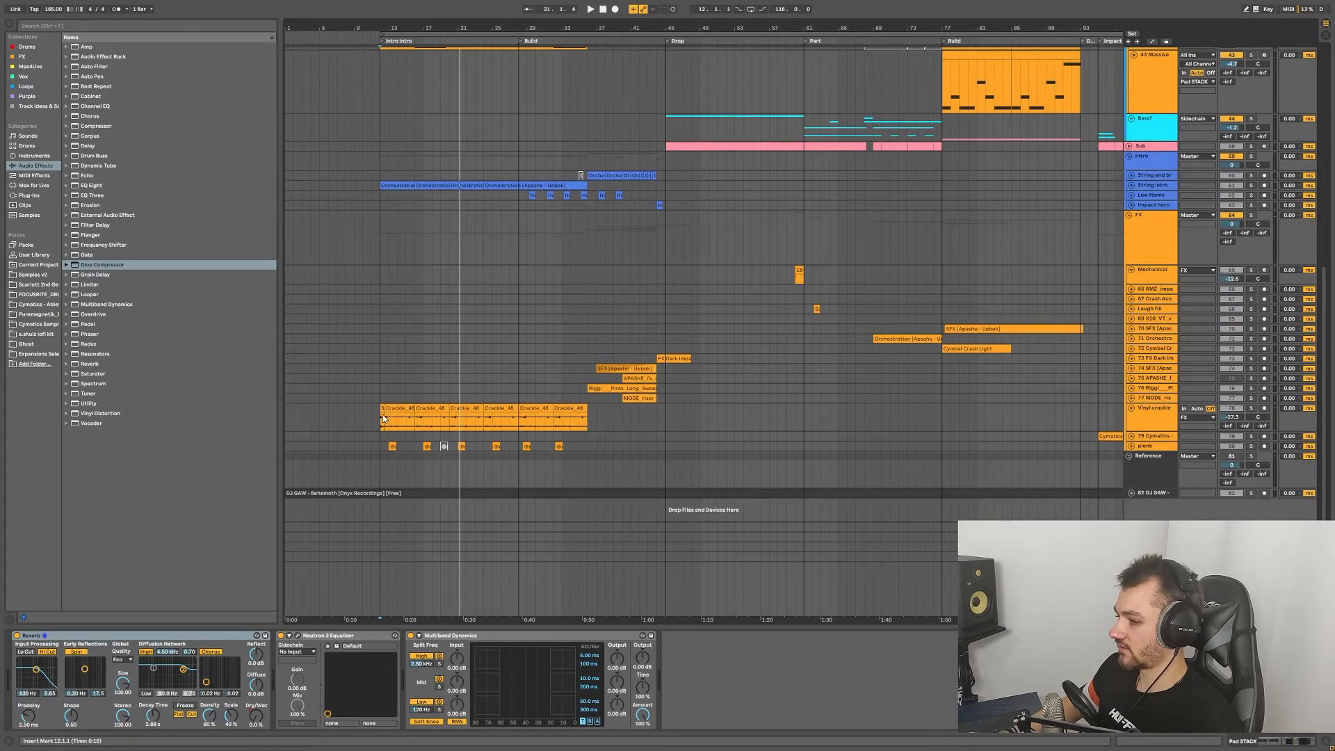
scroll(408, 416, "up", 5)
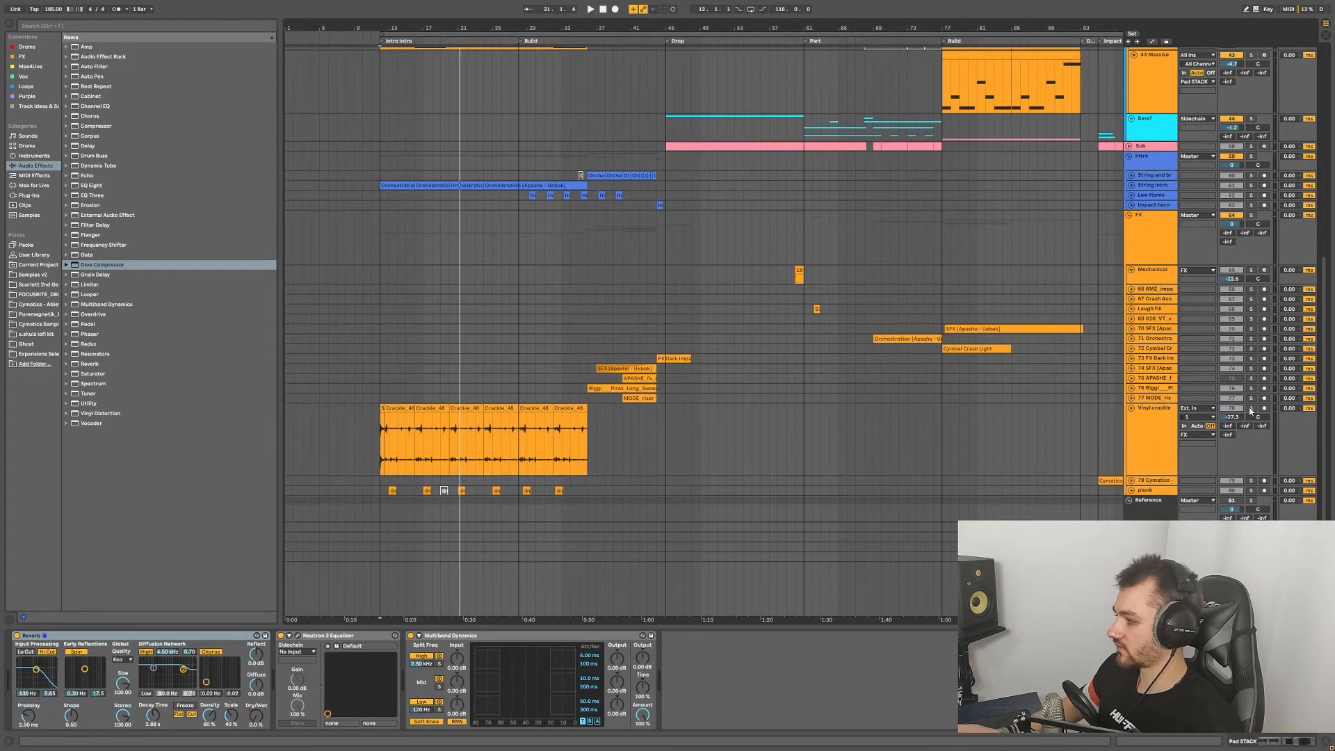
left_click(380, 447)
key("space")
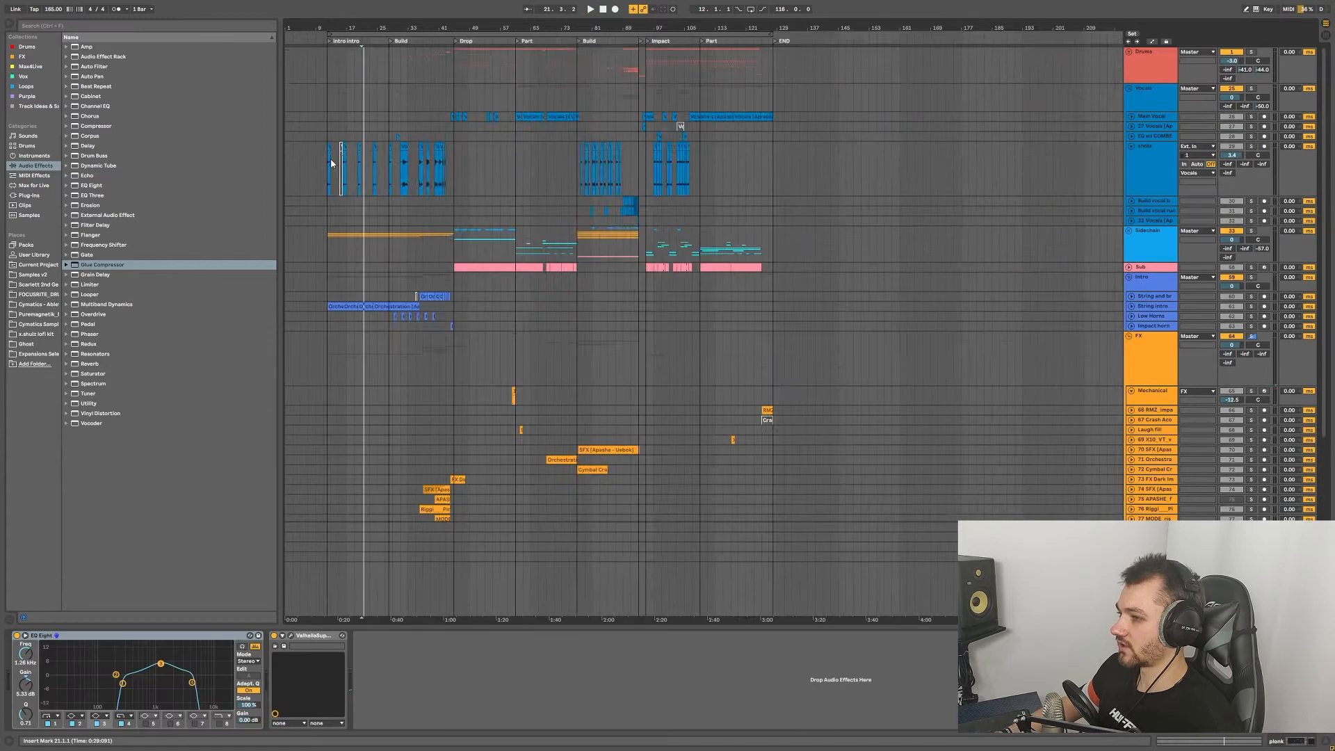
scroll(331, 159, "up", 3)
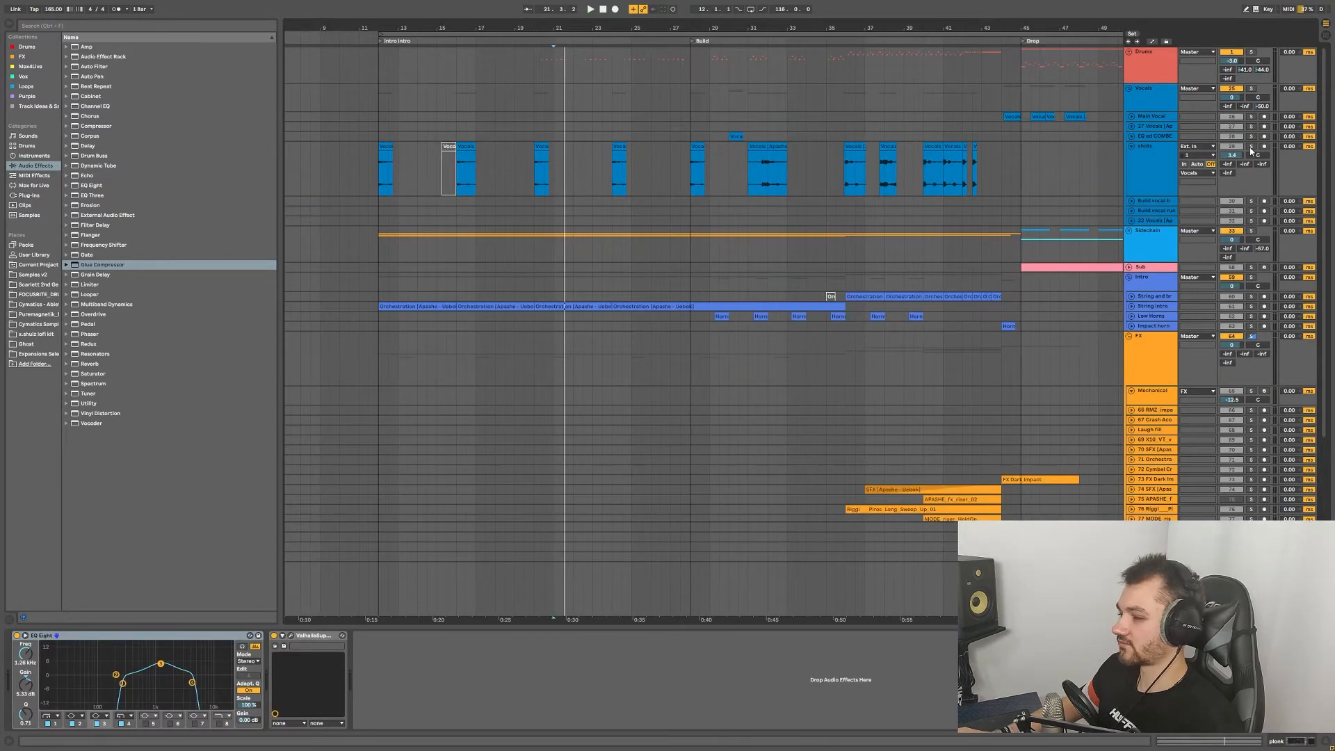
Step: Play and stop the vocal shots track from bar 12, fold it, and unfold the Drums group
left_click(380, 171)
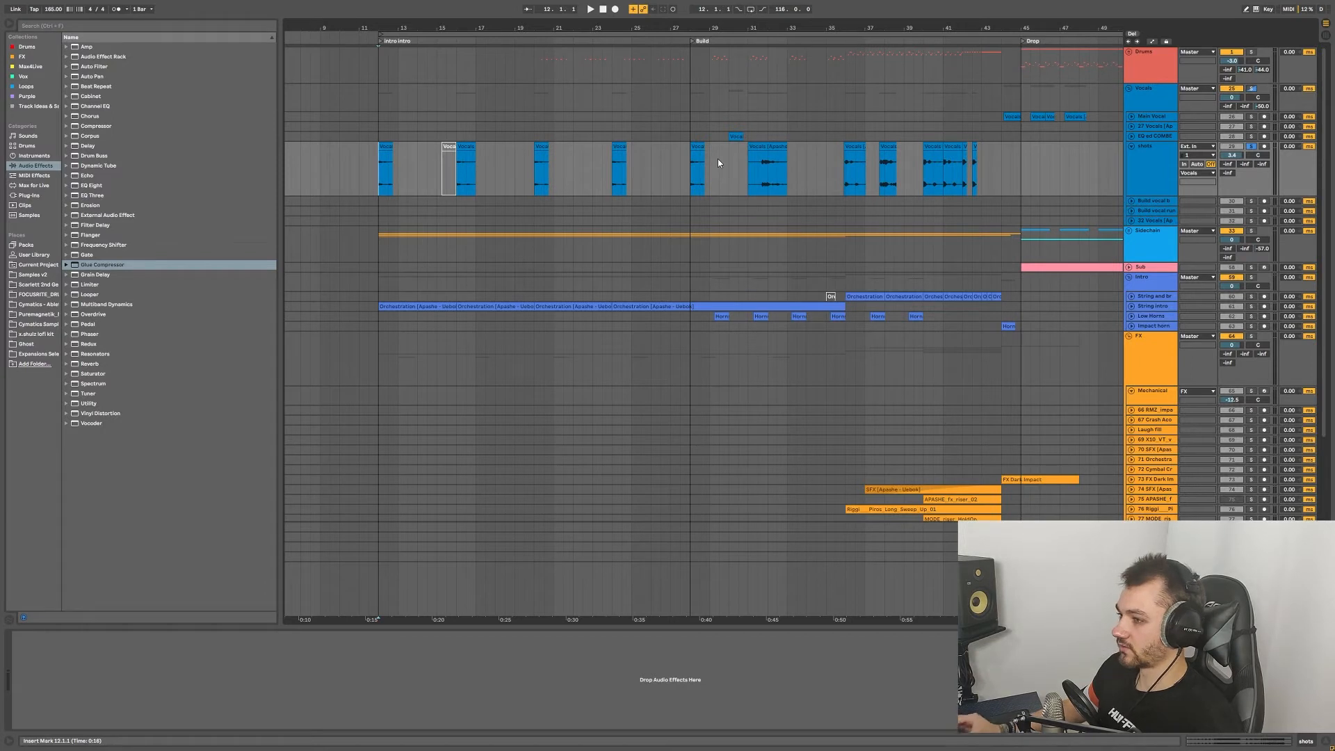
key("space")
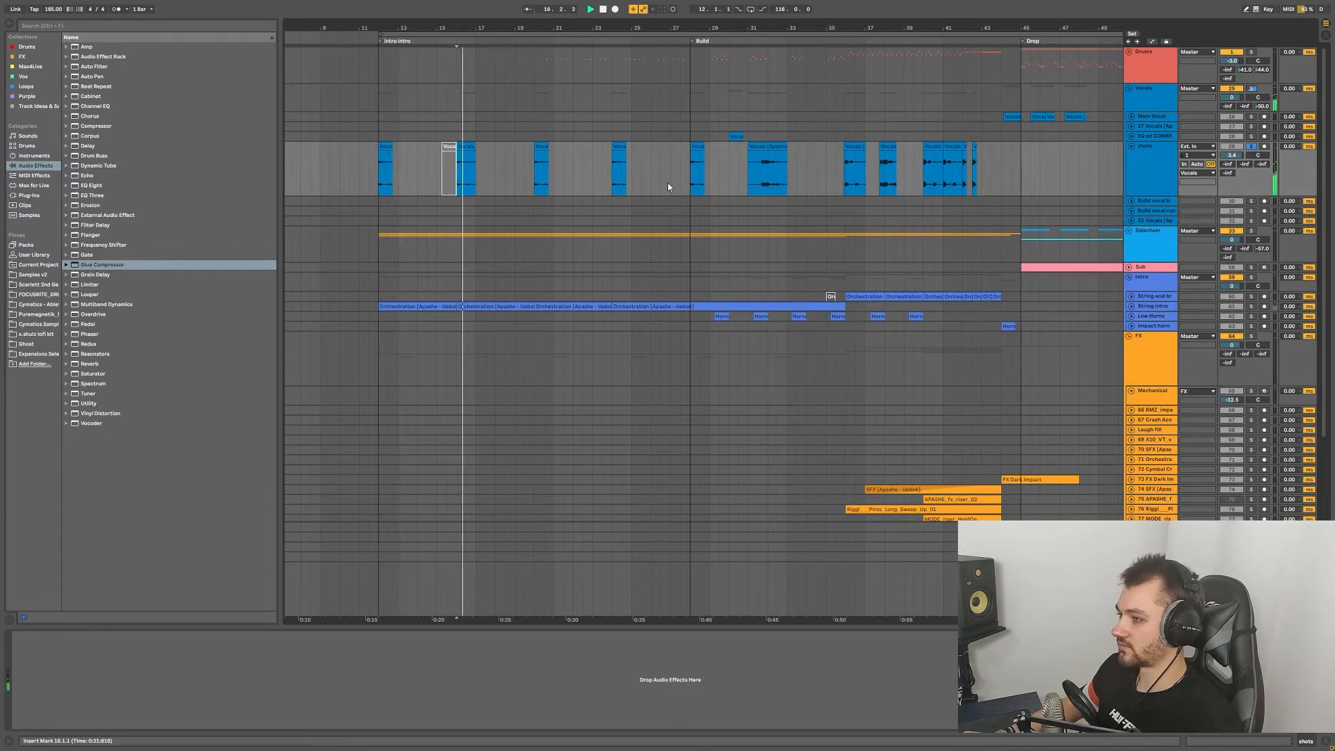
key("space")
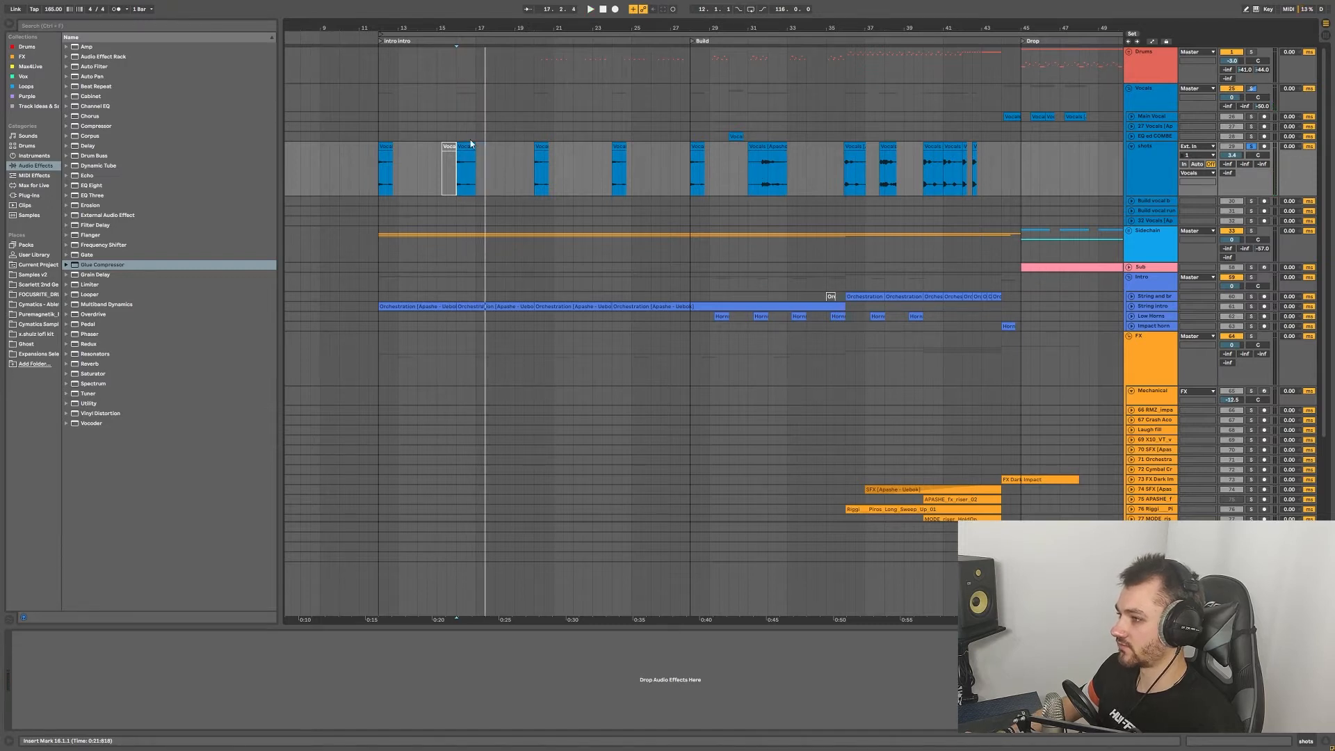
left_click(1131, 147)
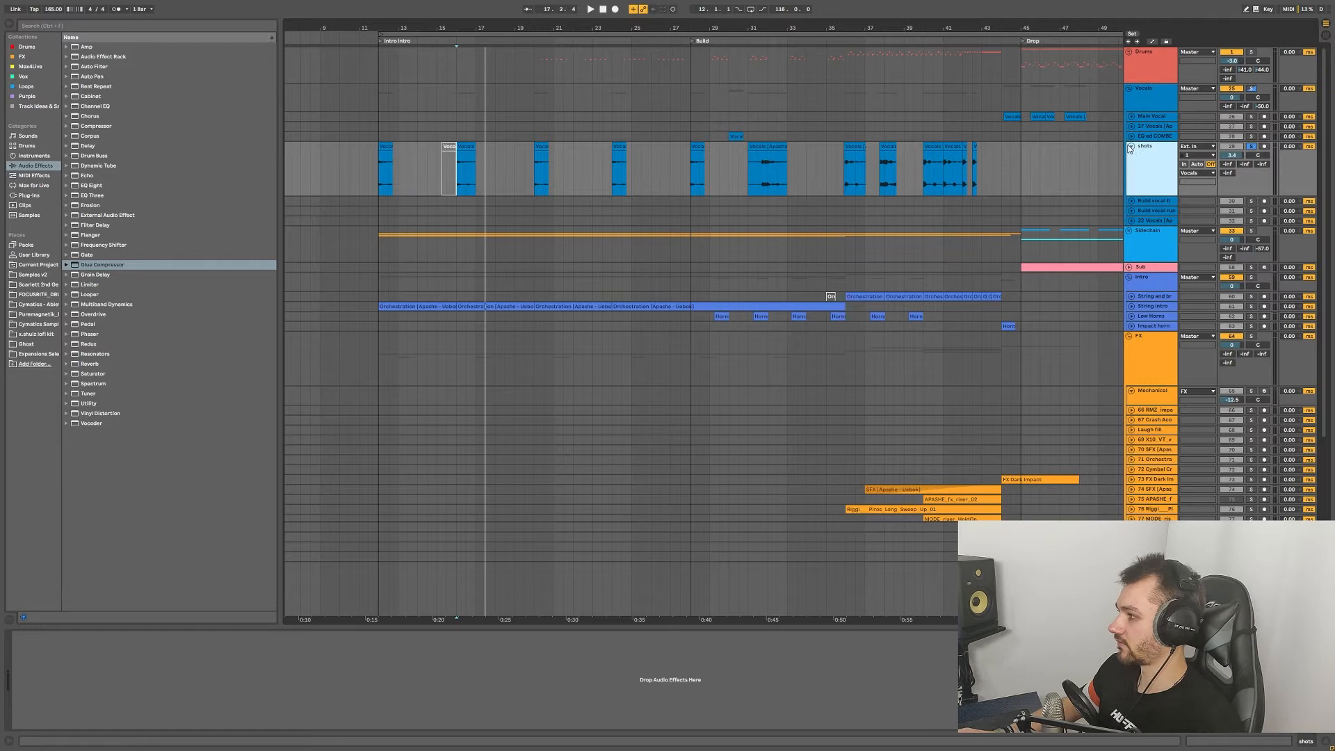
left_click(1129, 52)
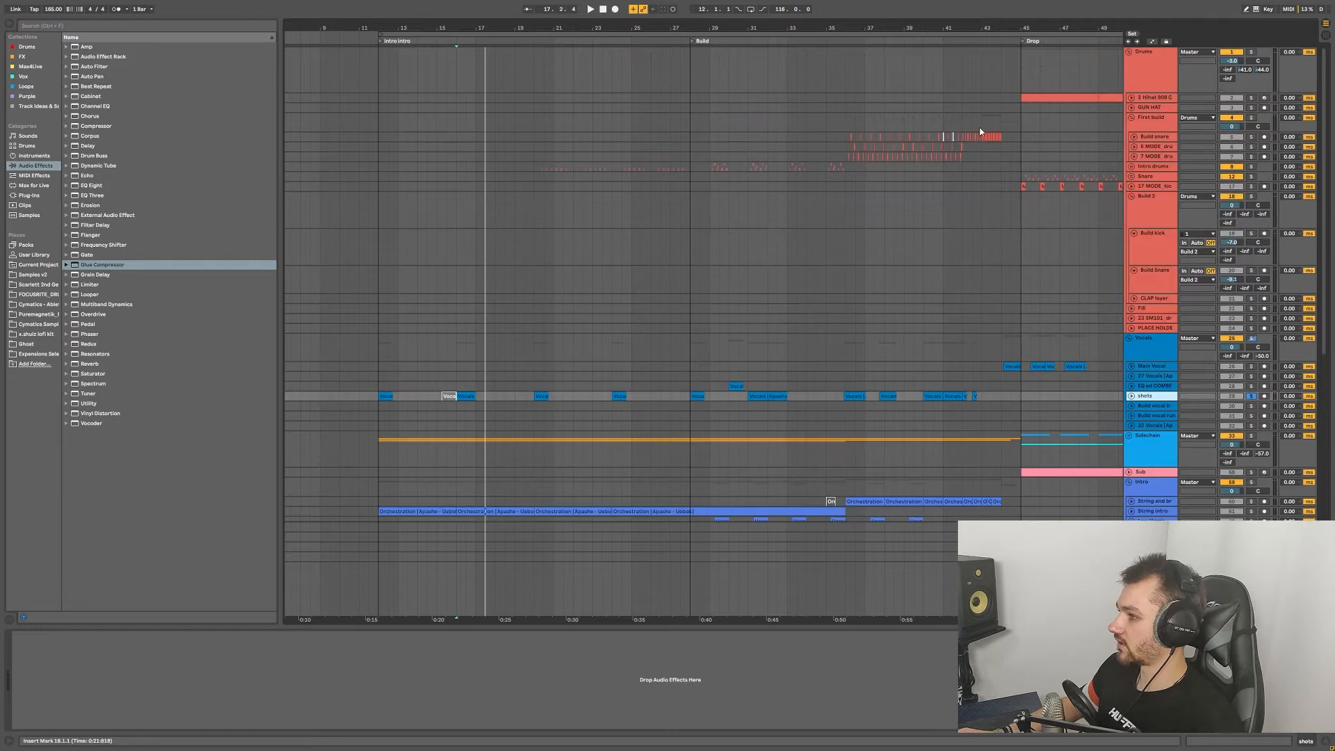
Step: Unfold the Intro drums group and zoom in on the 11 MODE drum loop clips
left_click(1132, 169)
left_click(551, 253)
key("z")
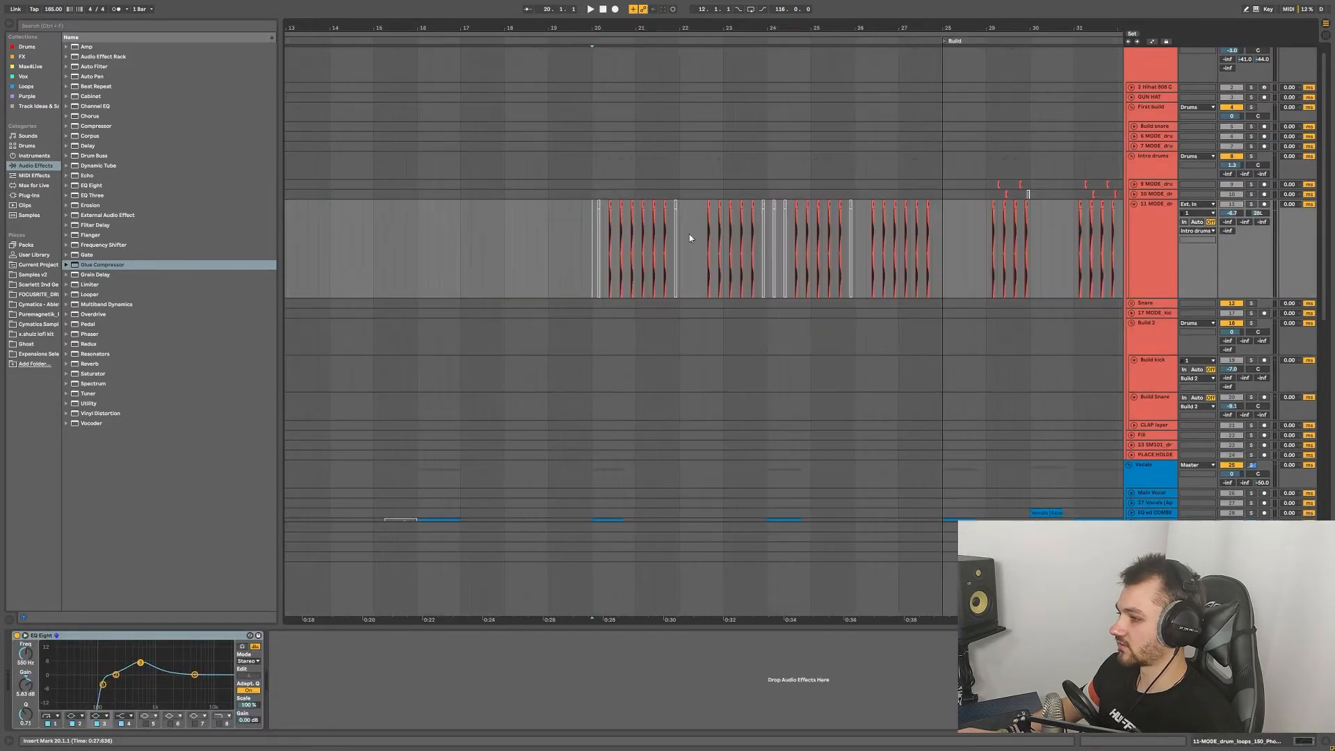
scroll(856, 210, "right", 5)
scroll(937, 212, "down", 3)
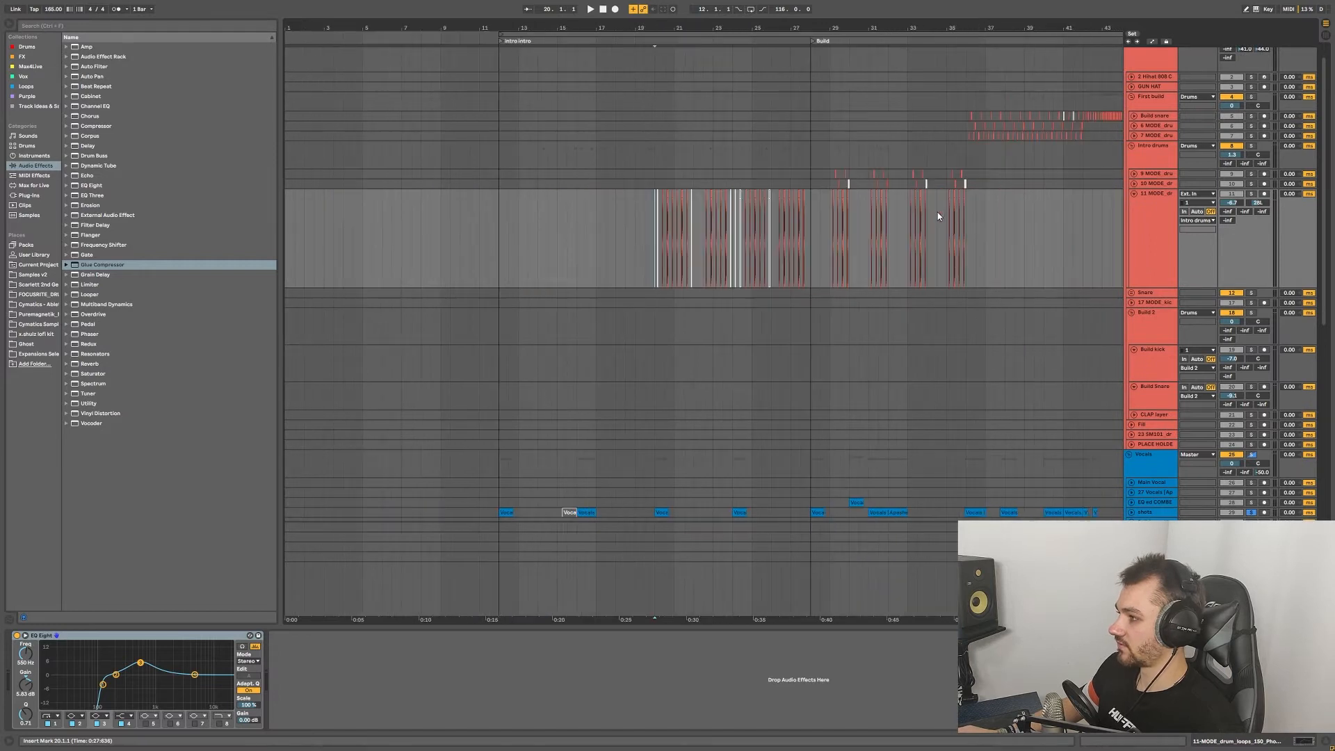
scroll(982, 221, "right", 1)
scroll(983, 224, "right", 1)
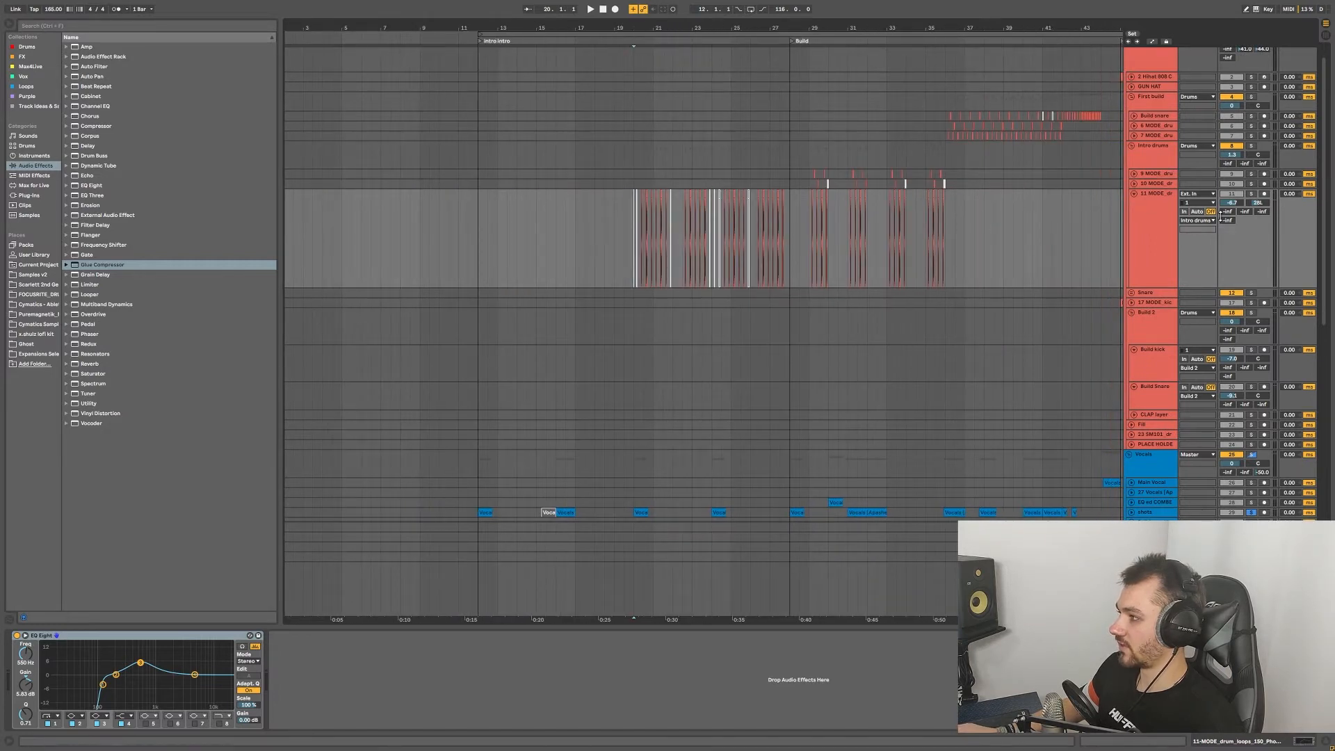
scroll(636, 210, "up", 5)
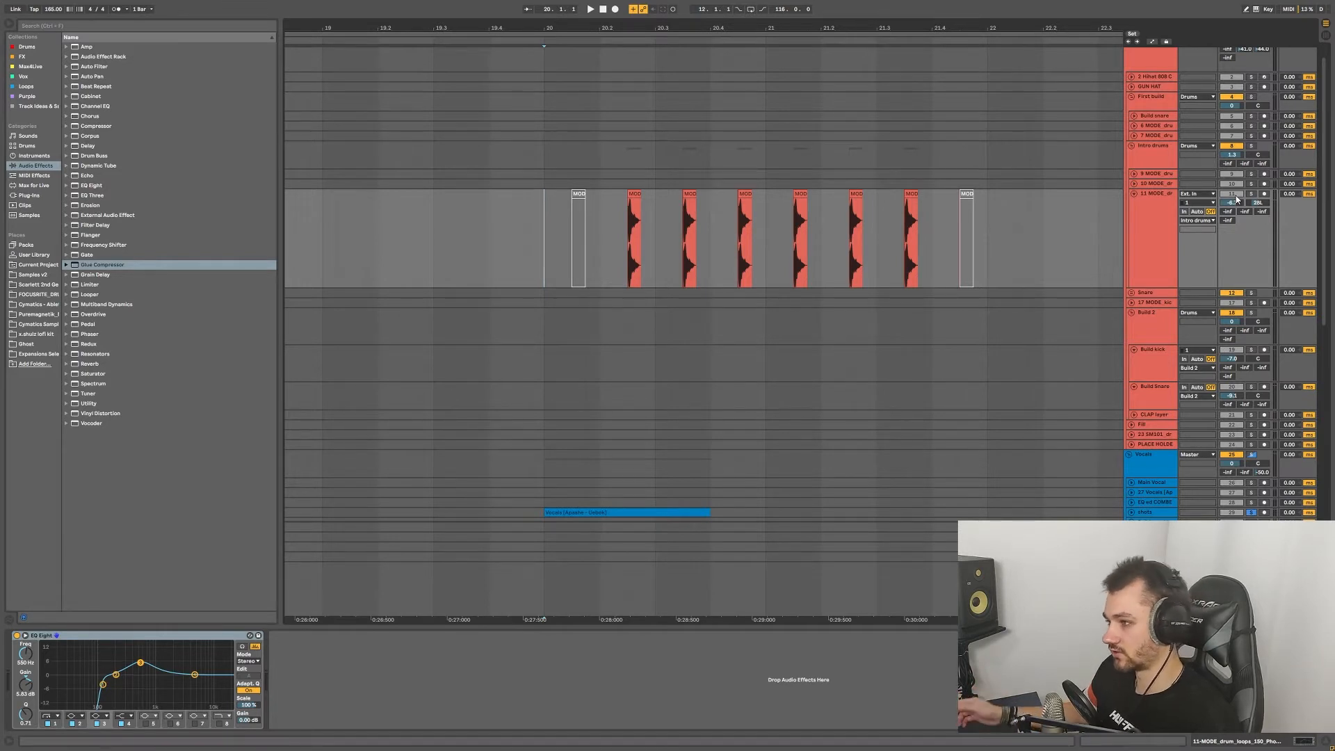
Step: Solo the 11 MODE drum loop track and play it from bar 20
left_click(1251, 194)
key("space")
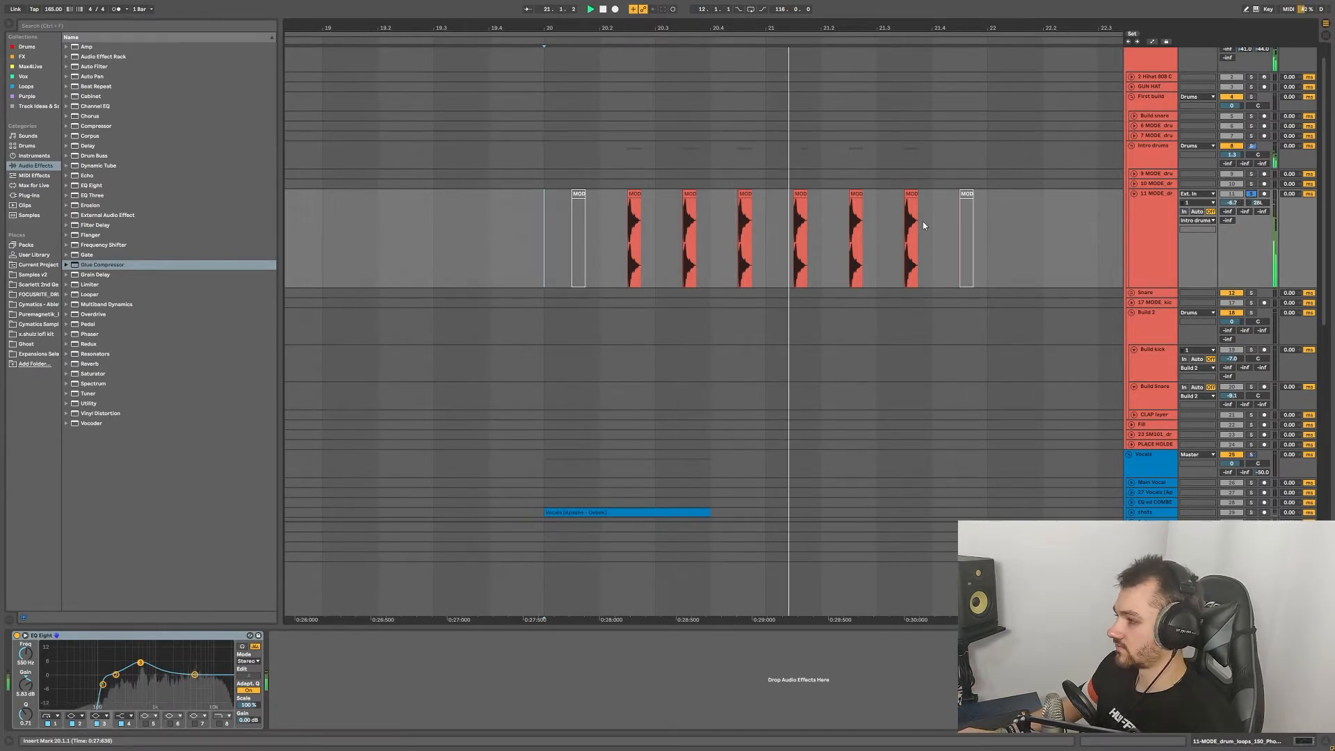
scroll(978, 224, "down", 9)
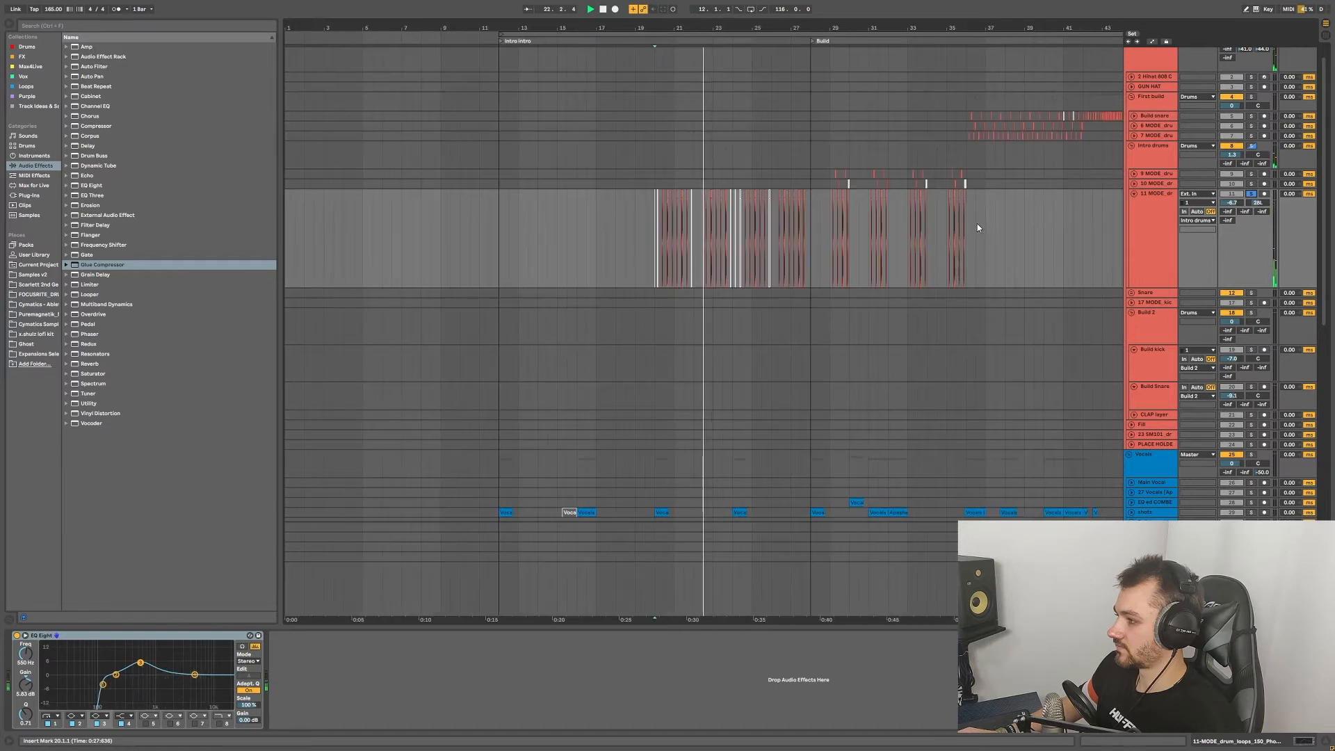
scroll(789, 221, "up", 3)
scroll(787, 217, "up", 3)
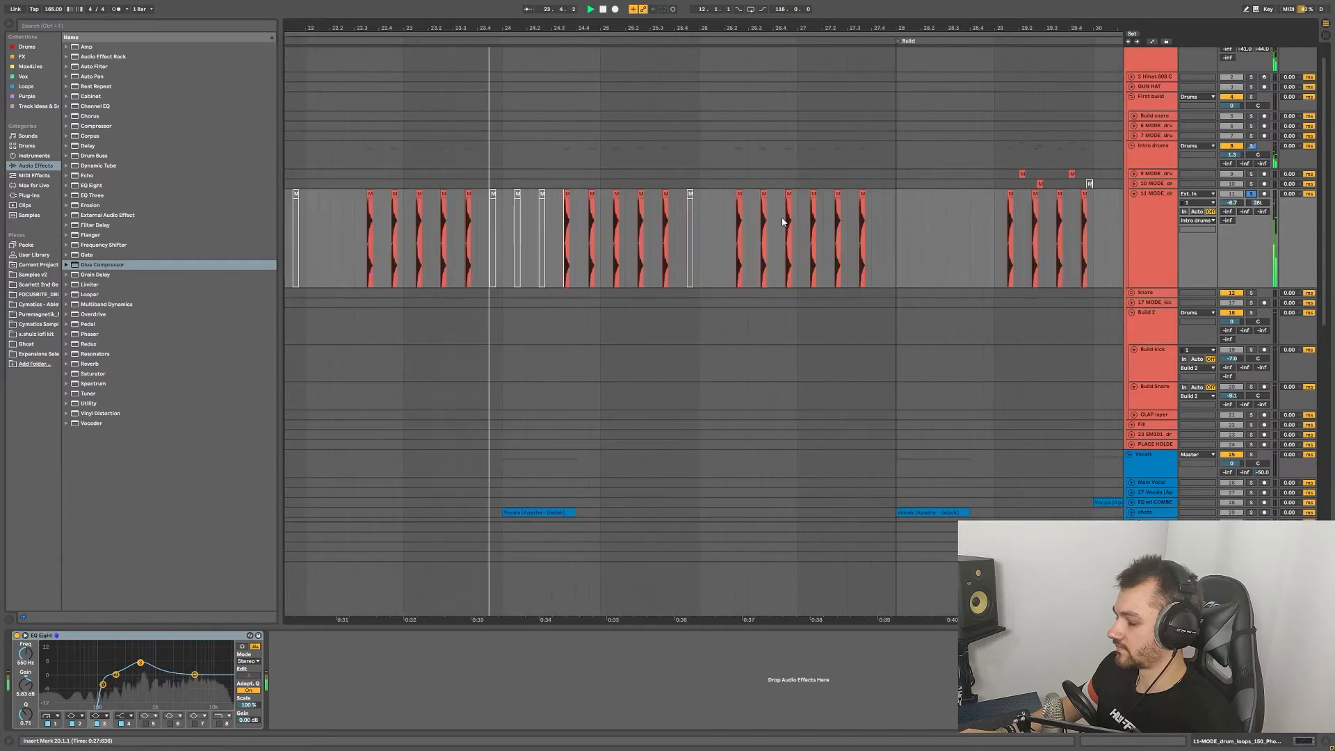
scroll(787, 217, "down", 3)
Step: Fold the intro drum loop track and the Intro drums group closed
left_click(1134, 203)
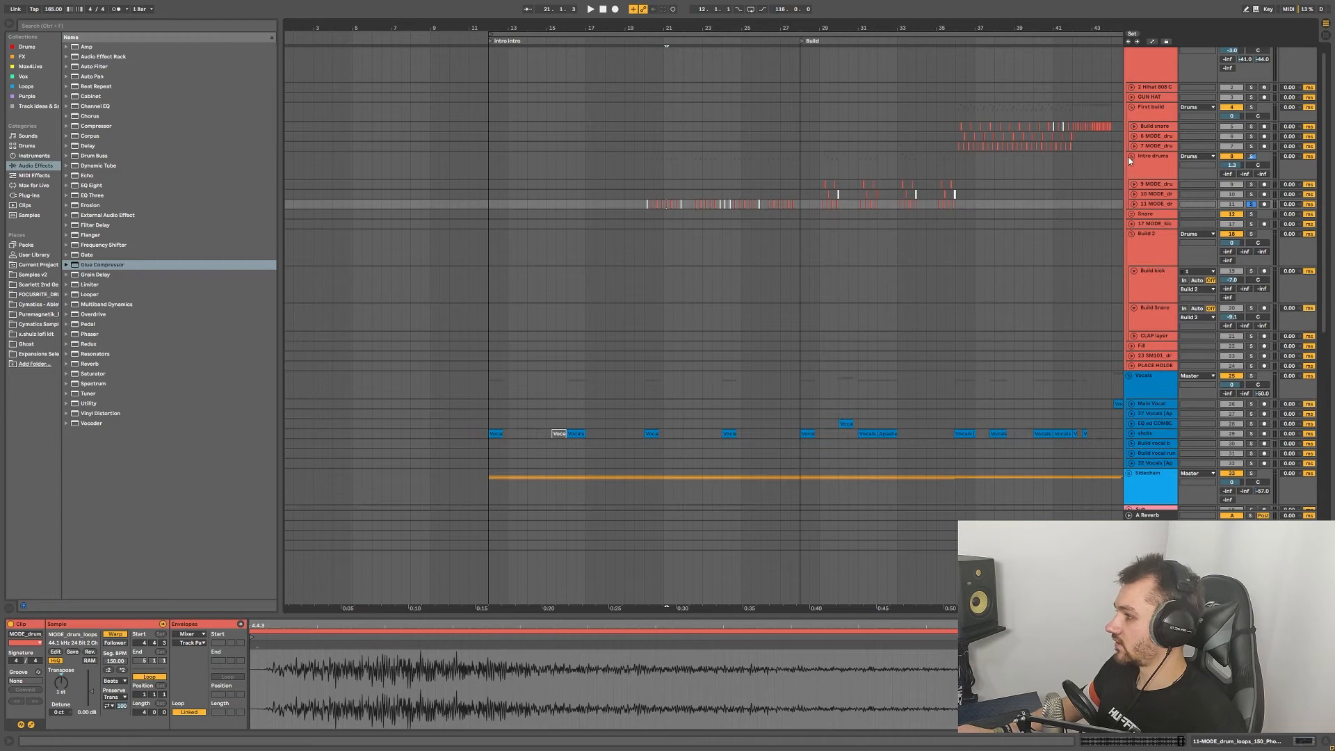
left_click(1131, 157)
scroll(952, 304, "down", 4)
scroll(607, 278, "down", 10)
scroll(612, 285, "up", 3)
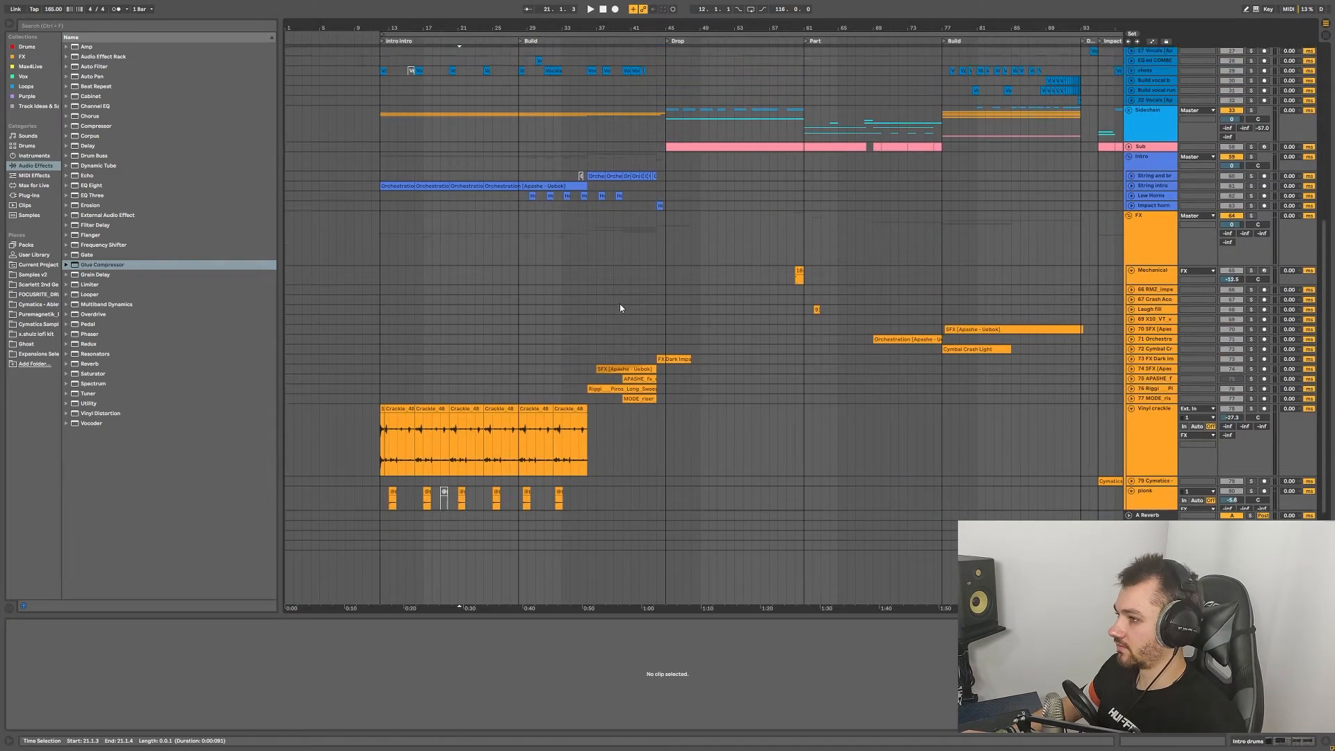
Step: Expand the Low Horns and Impact horn tracks and inspect the first Horns clip
scroll(640, 307, "up", 1)
scroll(528, 285, "up", 4)
scroll(485, 235, "up", 1)
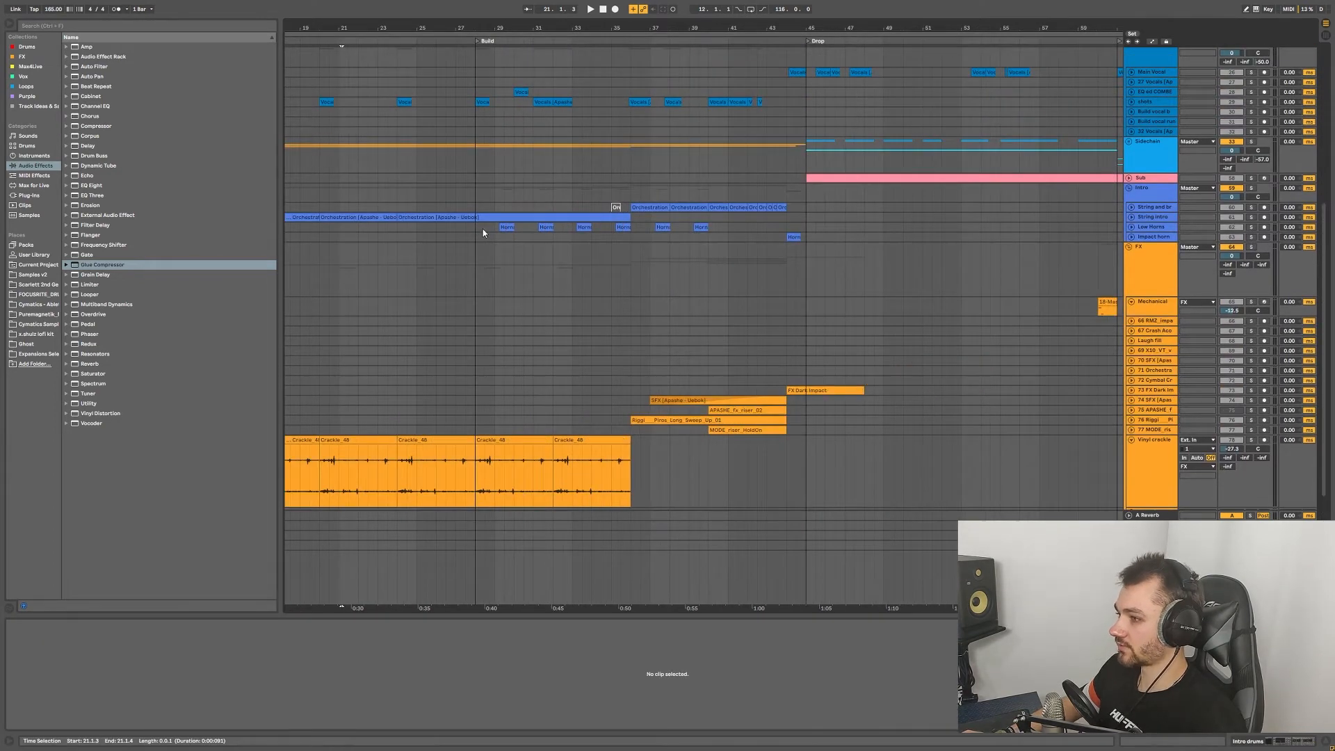
left_click(483, 229)
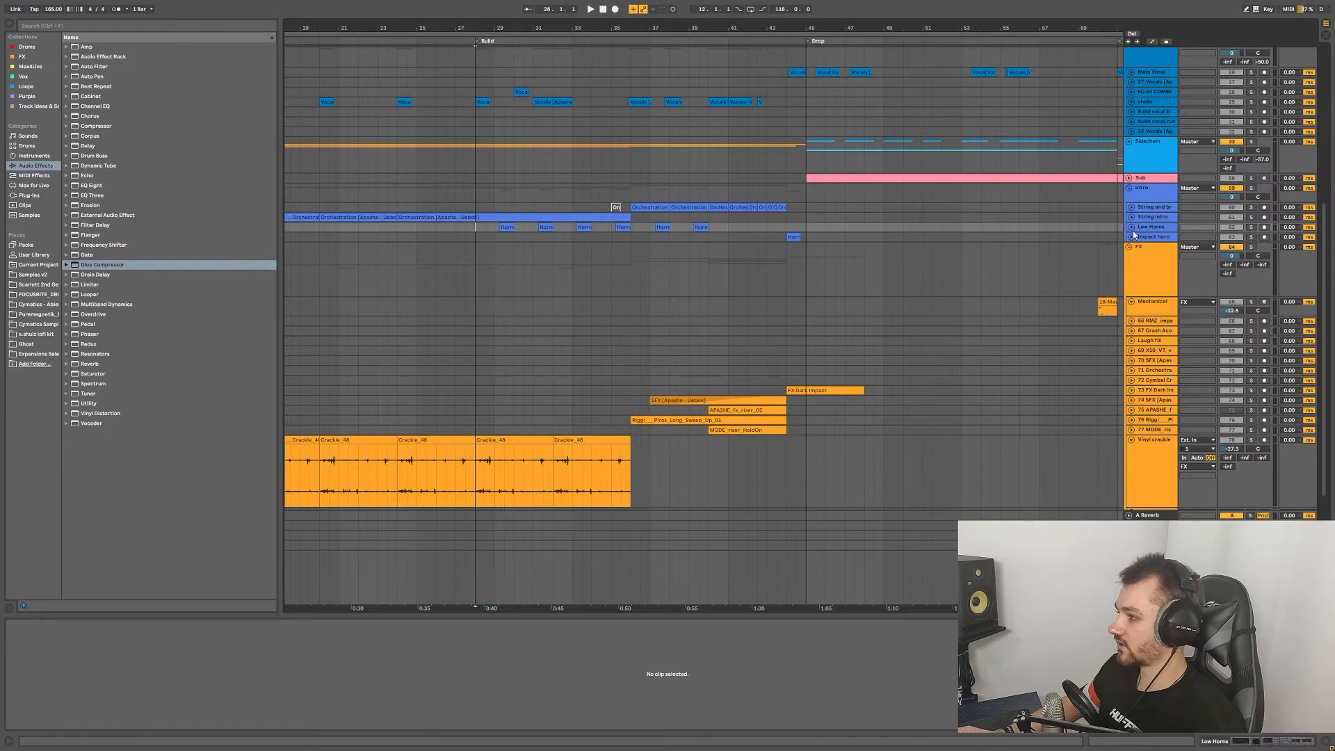
left_click(1133, 235)
left_click(502, 254)
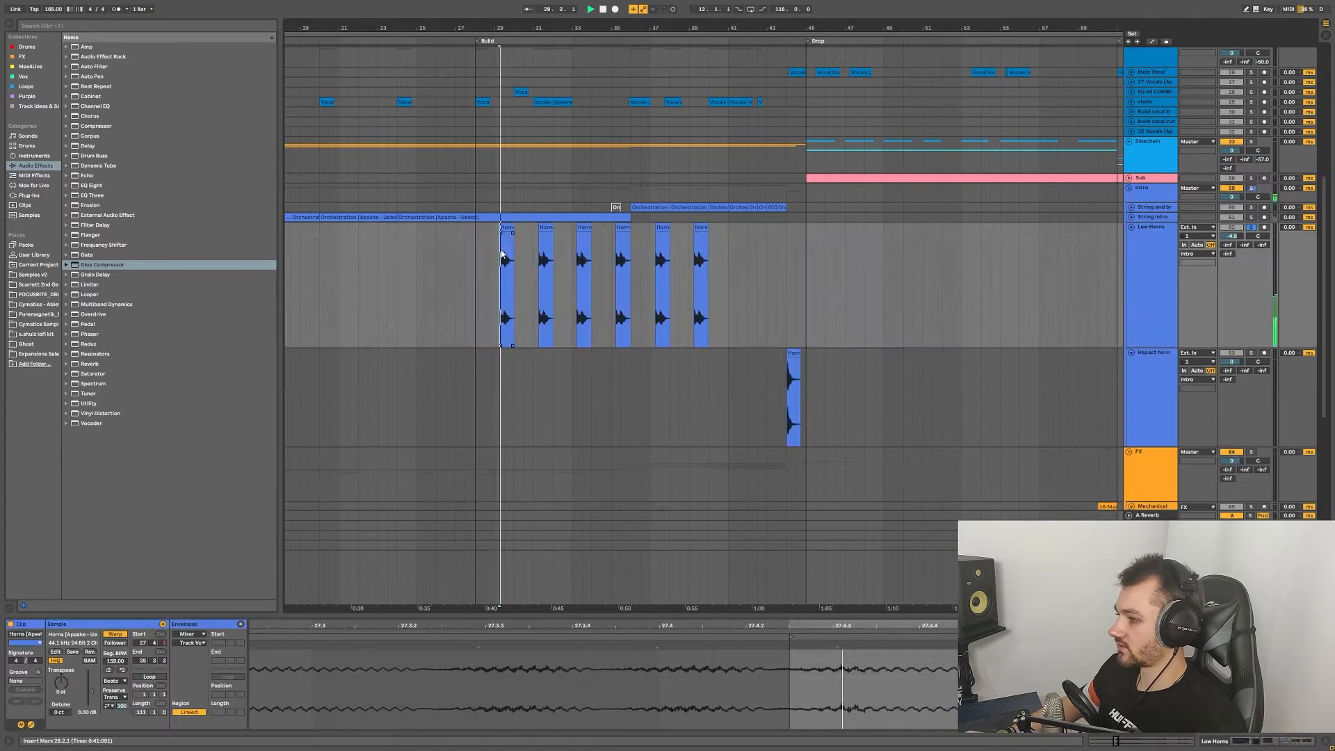
left_click(575, 263)
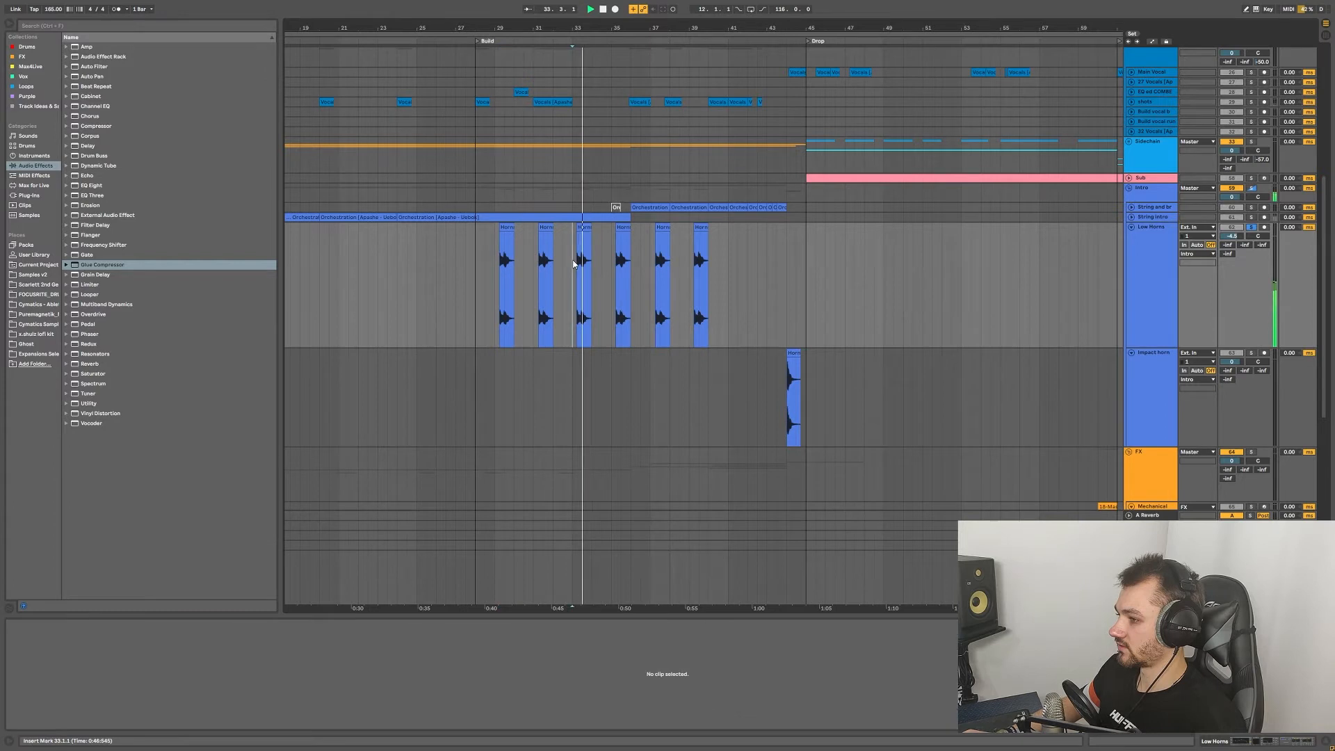
scroll(682, 340, "up", 3)
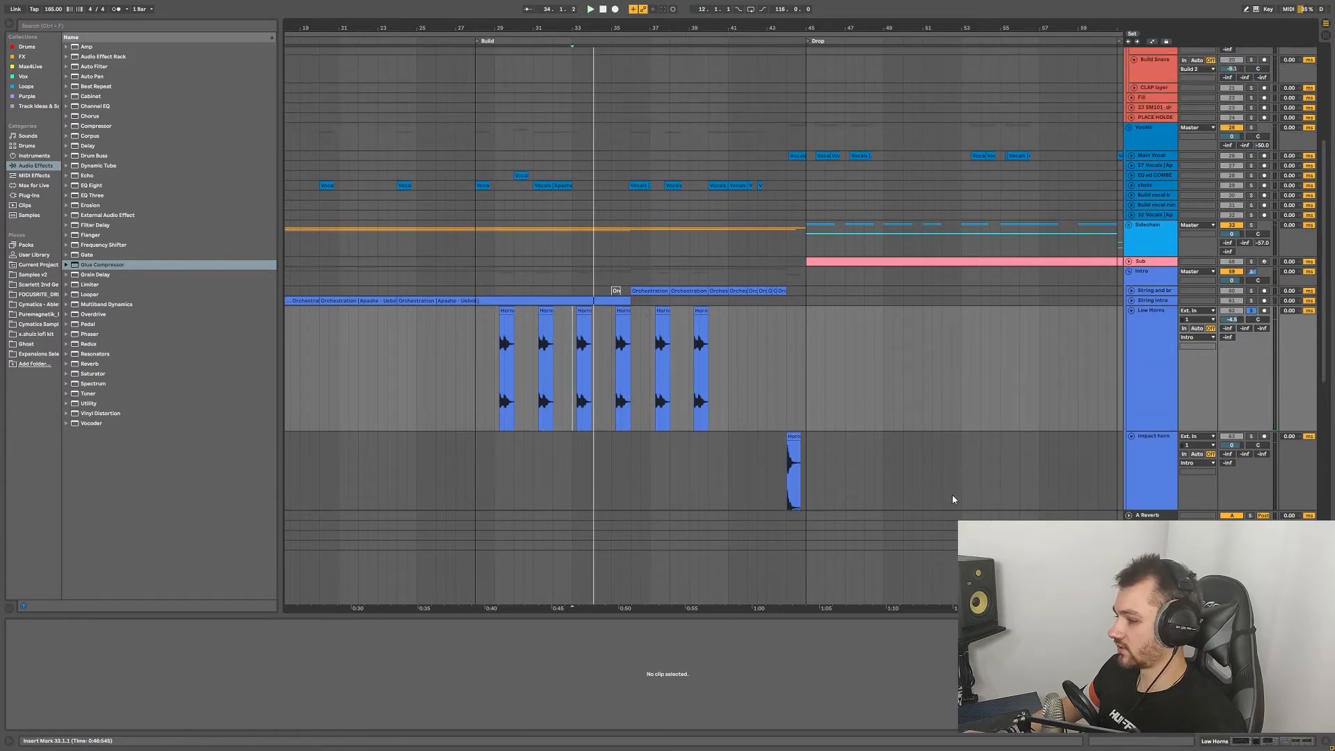
Step: Show the Low Horns device chain and inspect Devastor2, the Audio Effect Rack and Auto Filter
key("shift+Tab")
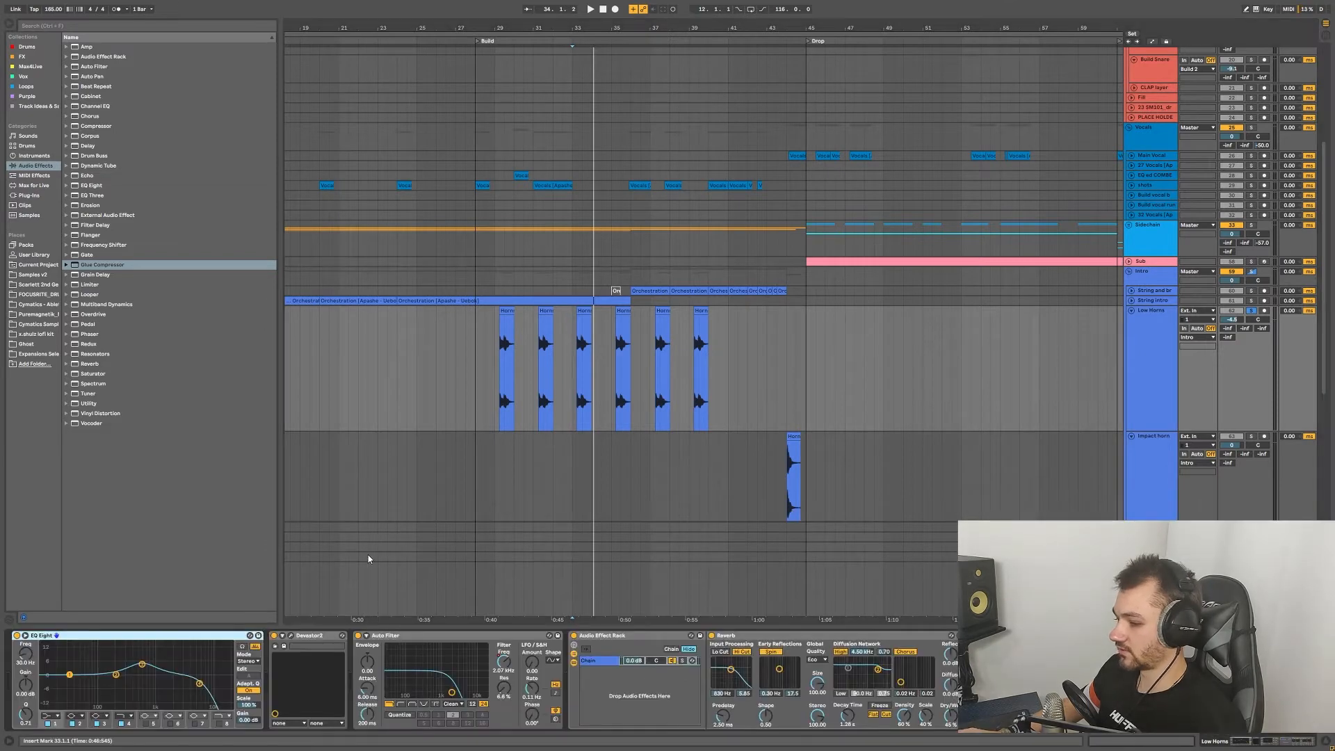
left_click(306, 636)
left_click(640, 635)
left_click(431, 635)
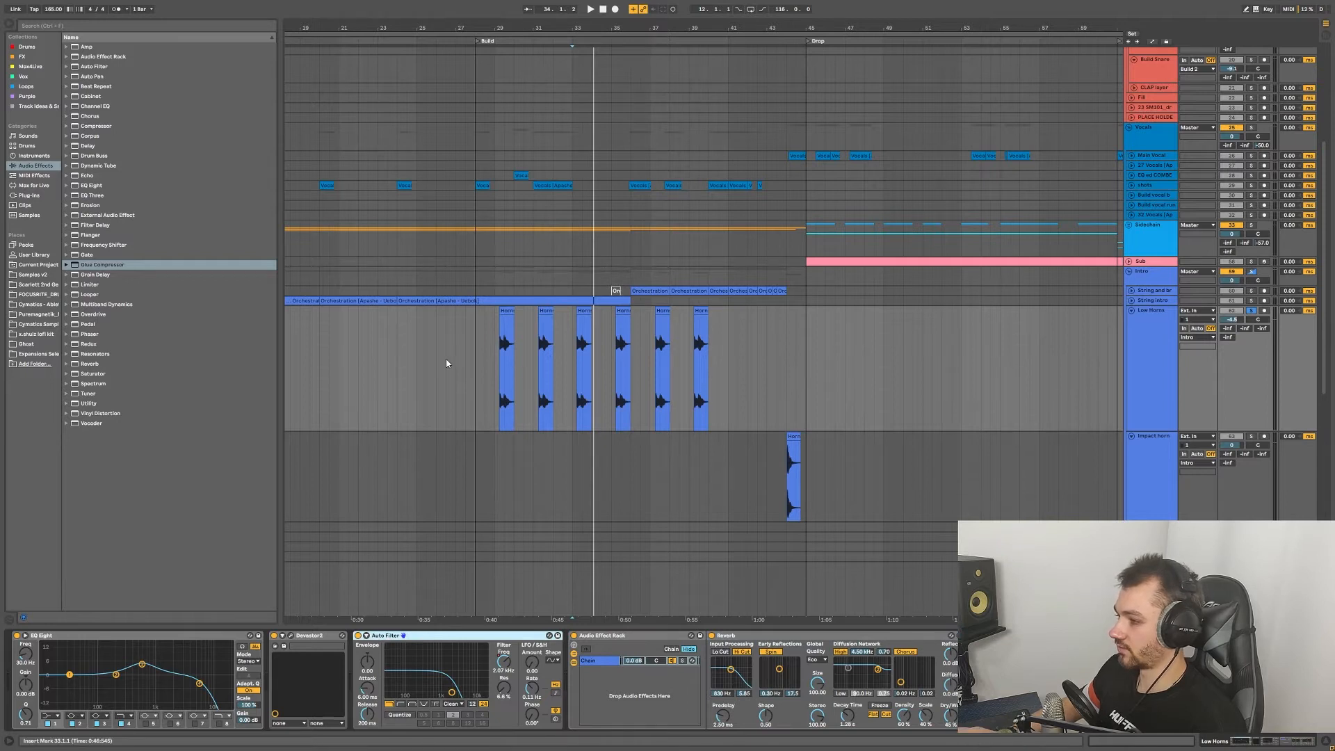
Step: Select the String and brass track at bar 36 and expand it
scroll(527, 365, "up", 2)
scroll(527, 365, "down", 3)
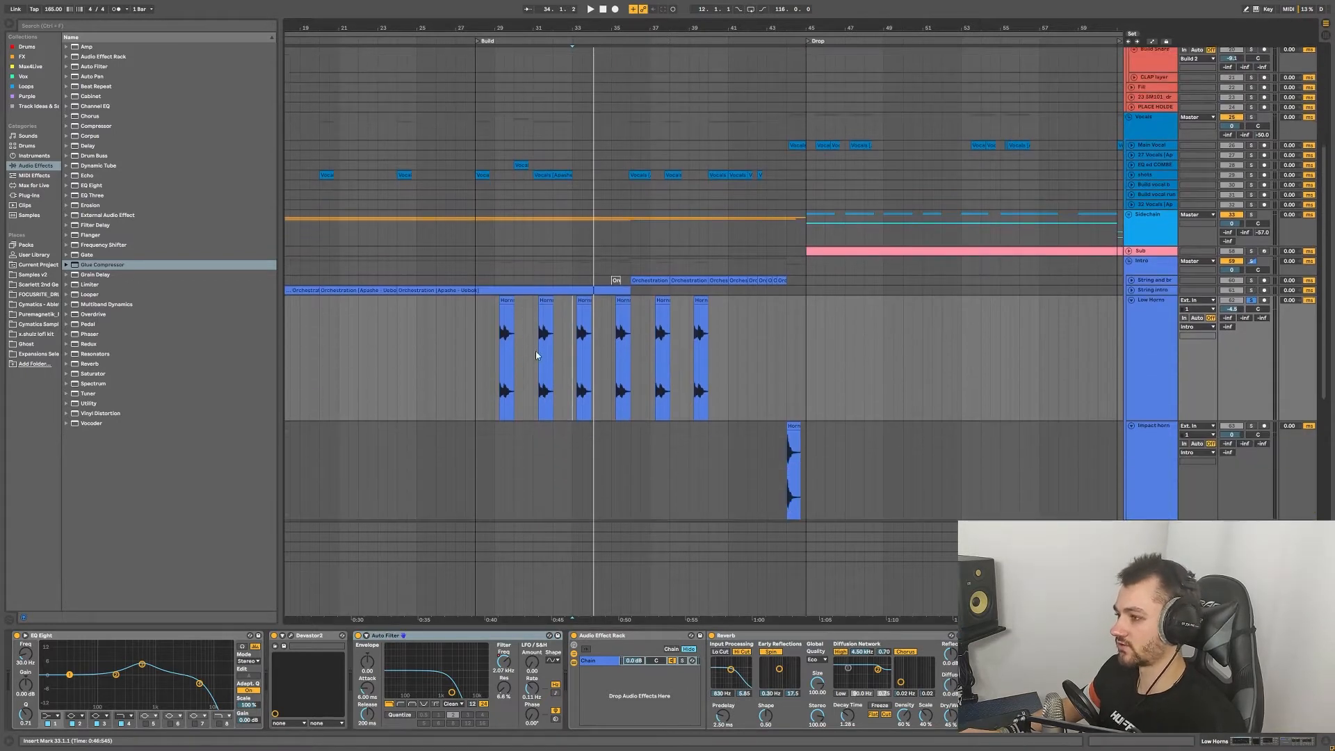
scroll(536, 355, "up", 2)
left_click(632, 303)
key("u")
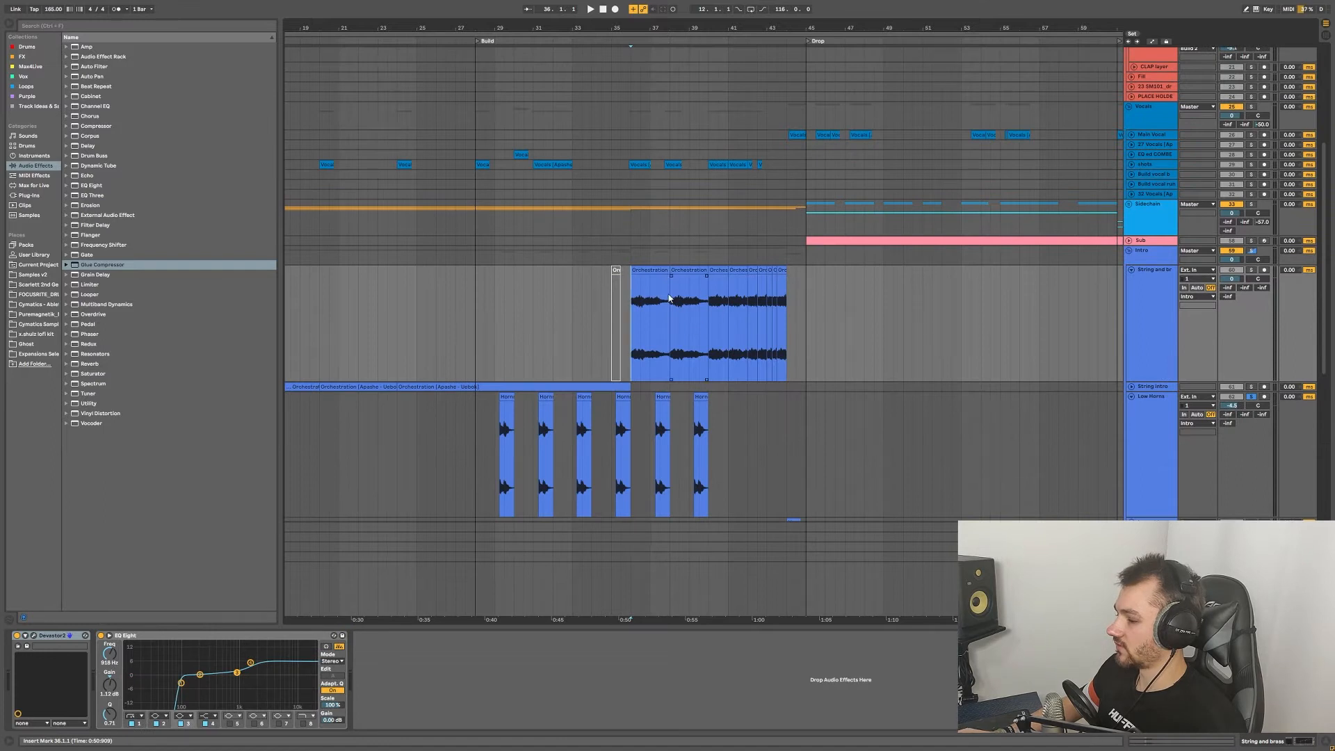
Step: Solo String and brass and play it from bar 36, then stop
left_click(1252, 270)
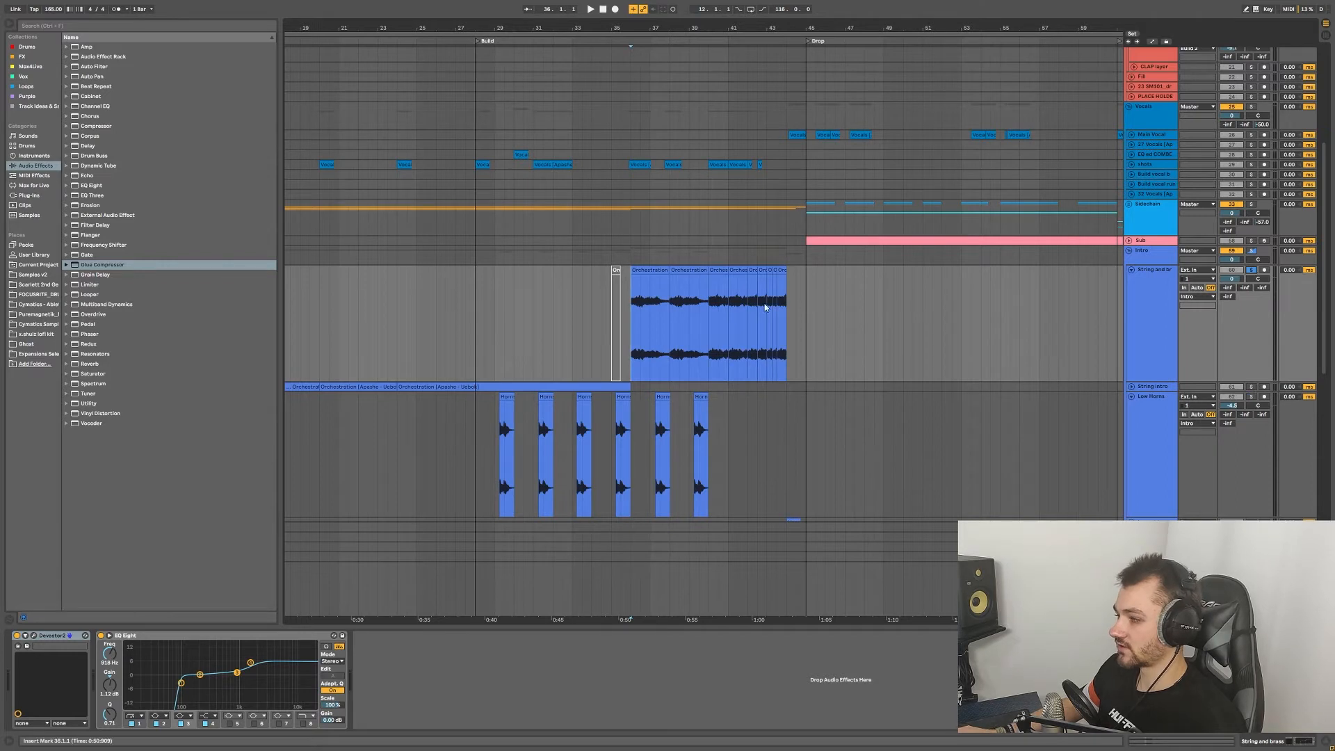
key("space")
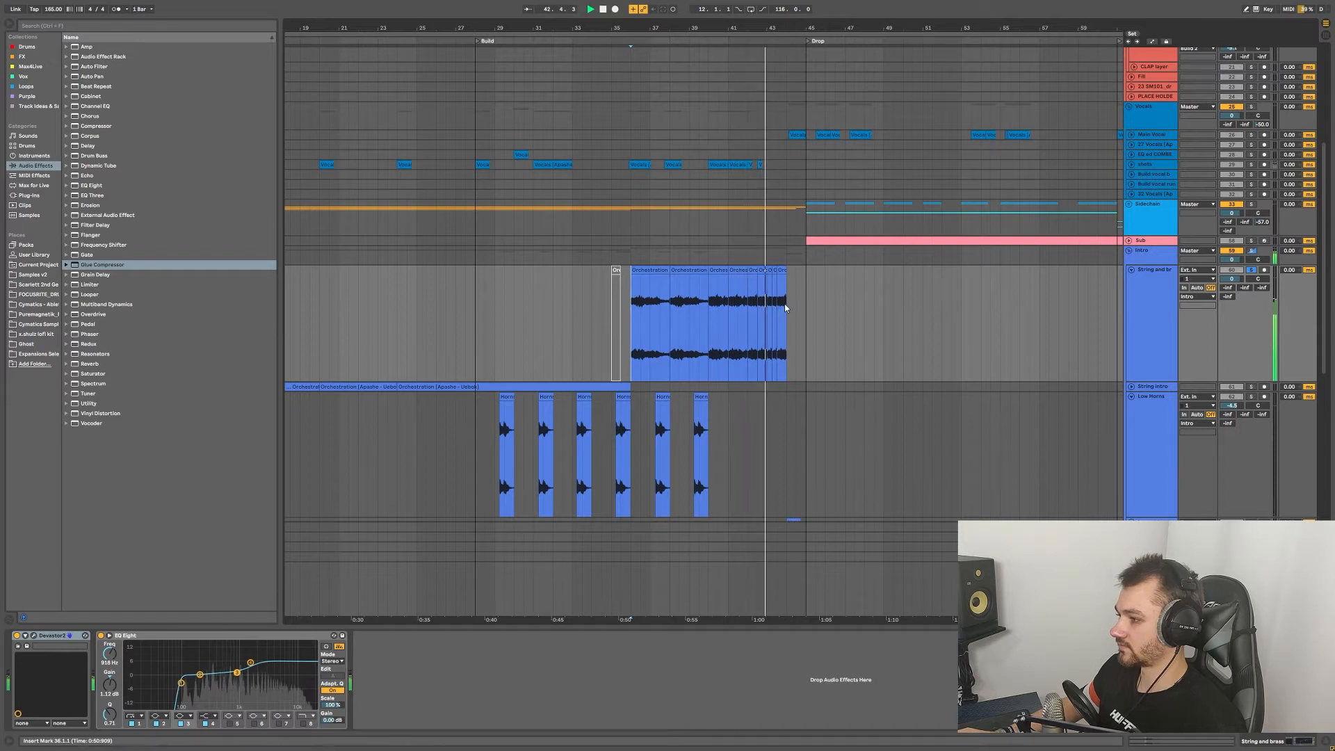
key("space")
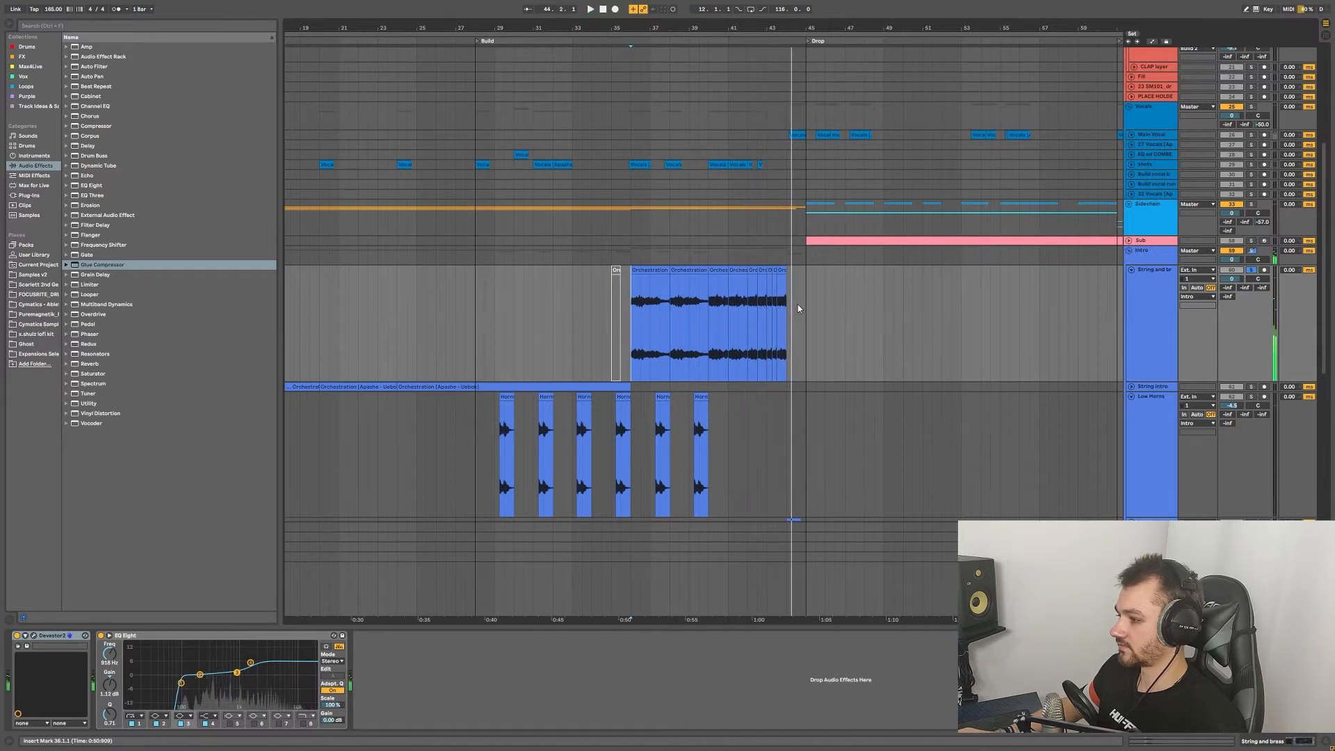
Step: Solo the Impact horn track and play it from bar 44
scroll(797, 309, "down", 3)
left_click(785, 314)
left_click(1252, 283)
key("space")
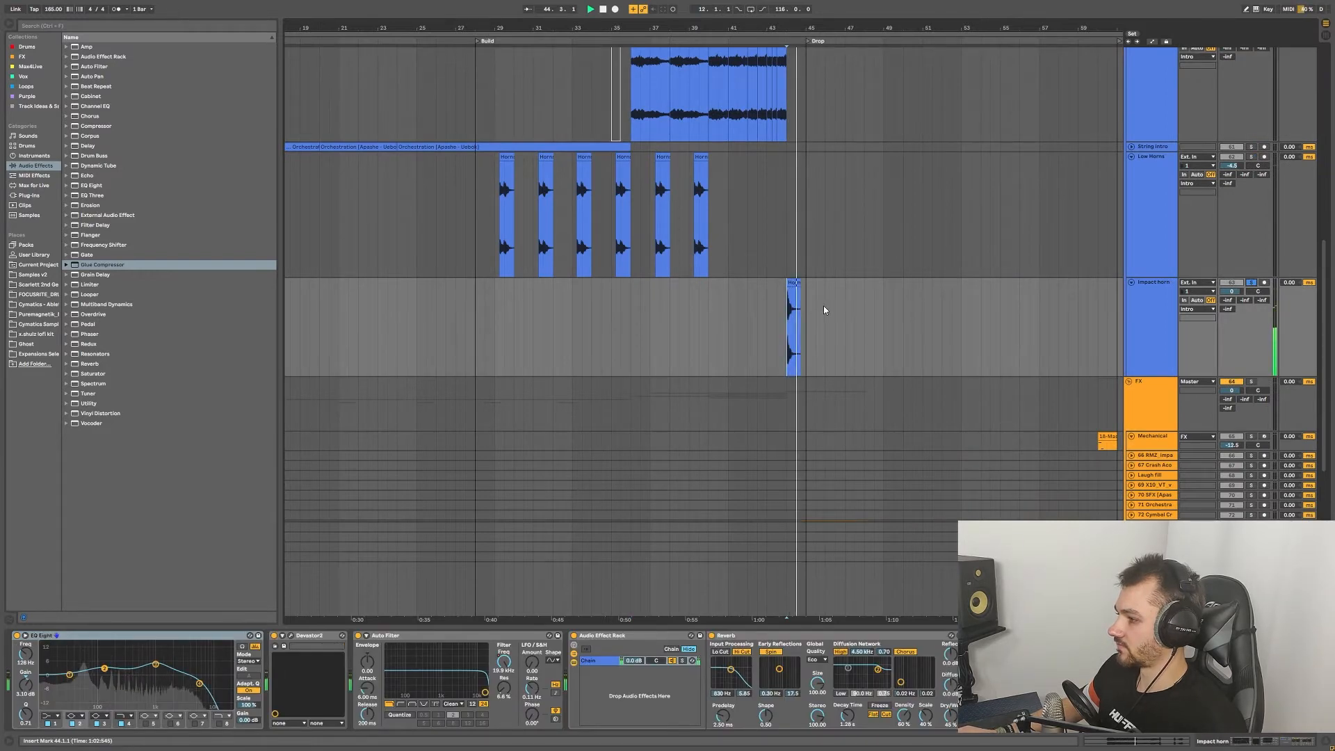
Step: Solo and expand the FX Dark Impact track, then play its hit from bar 44
scroll(807, 306, "down", 3)
scroll(806, 306, "down", 3)
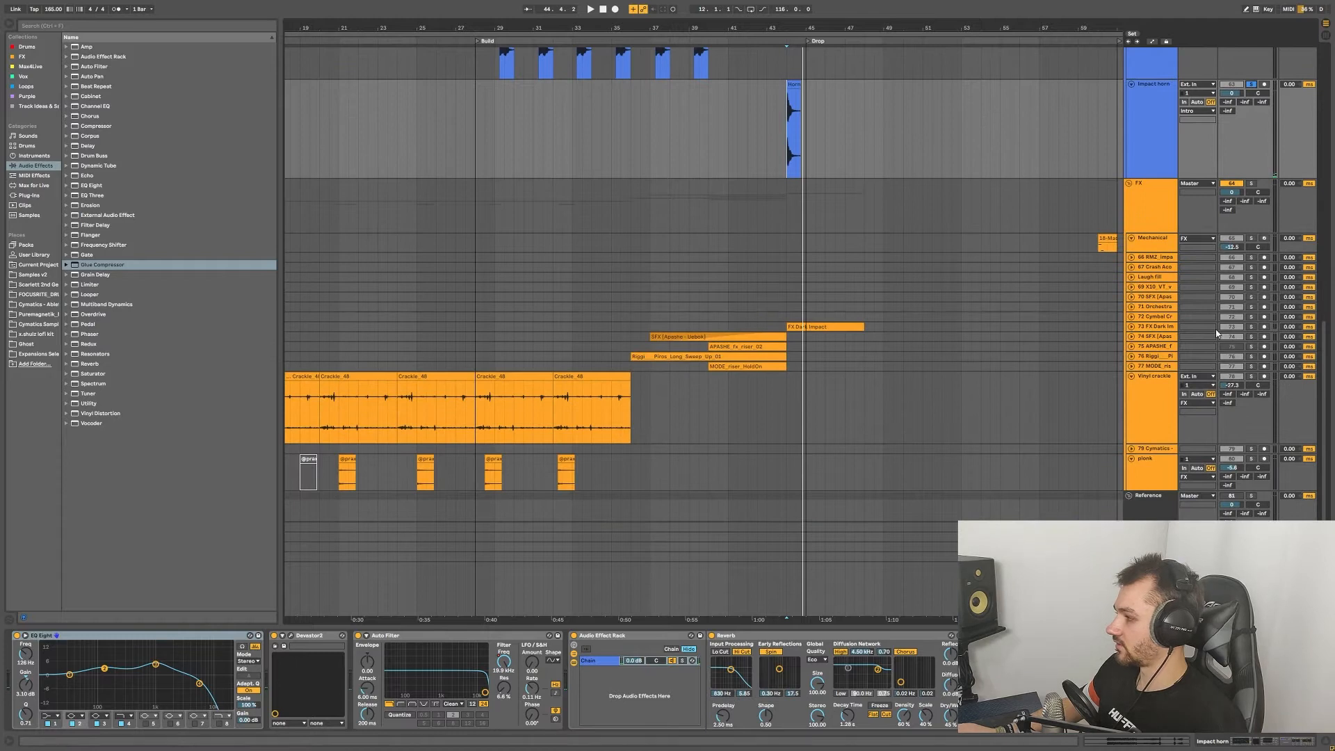
left_click(1251, 326)
left_click(1131, 327)
scroll(796, 348, "up", 3)
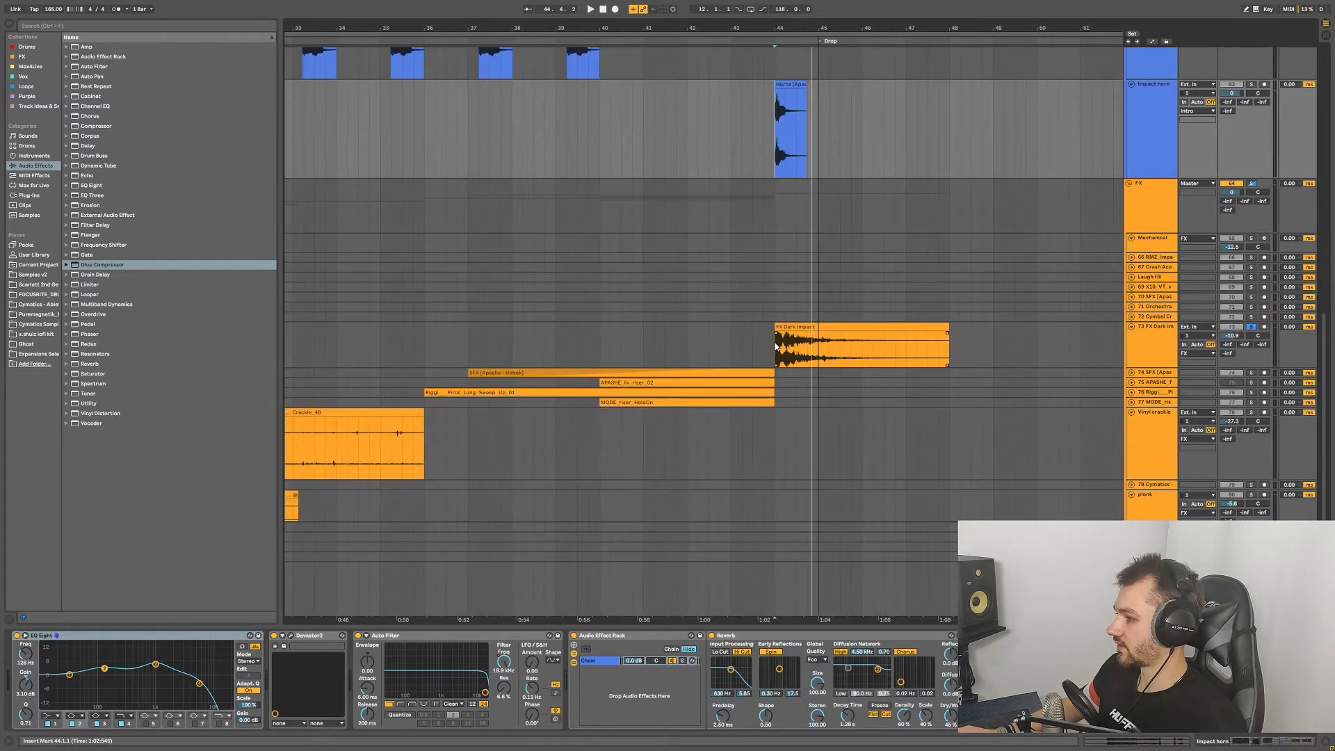
left_click(779, 352)
key("space")
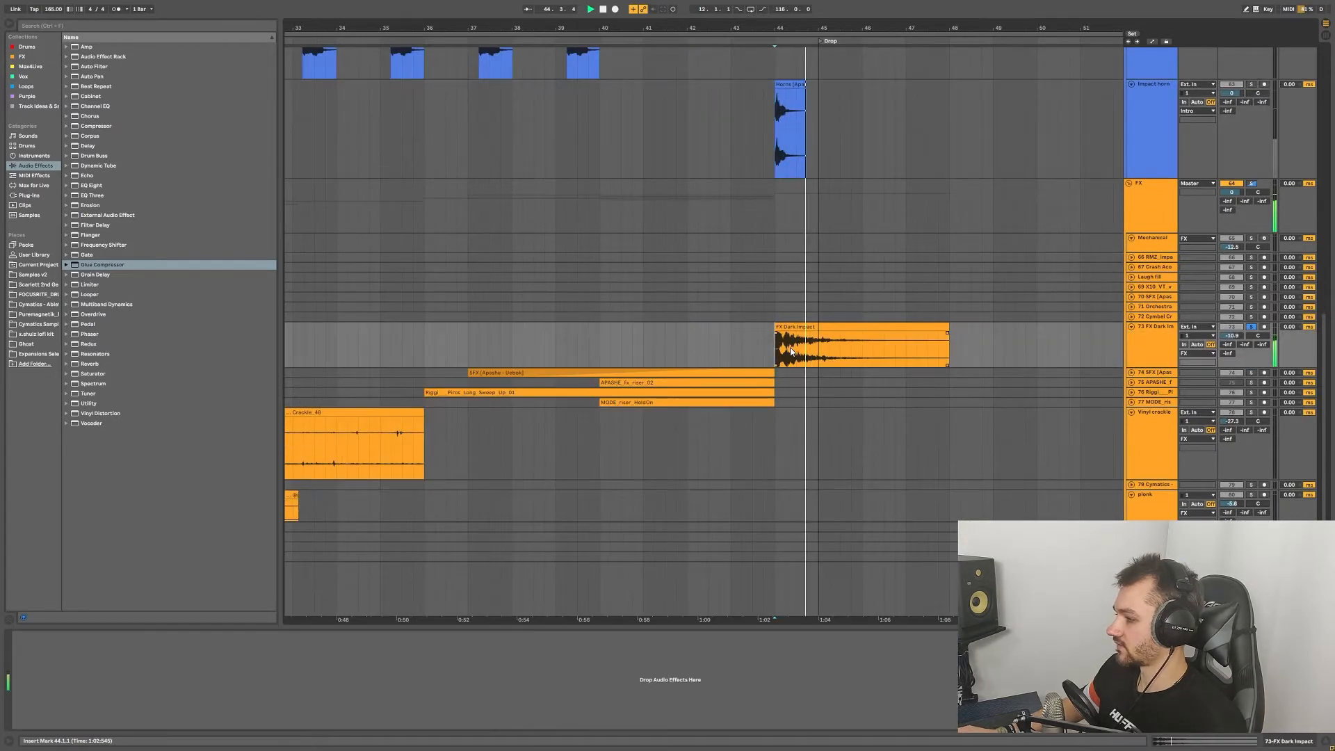
Step: Select the second Orchestration clip and the Riggi sweep riser track, then zoom out to the full arrangement
left_click(594, 117)
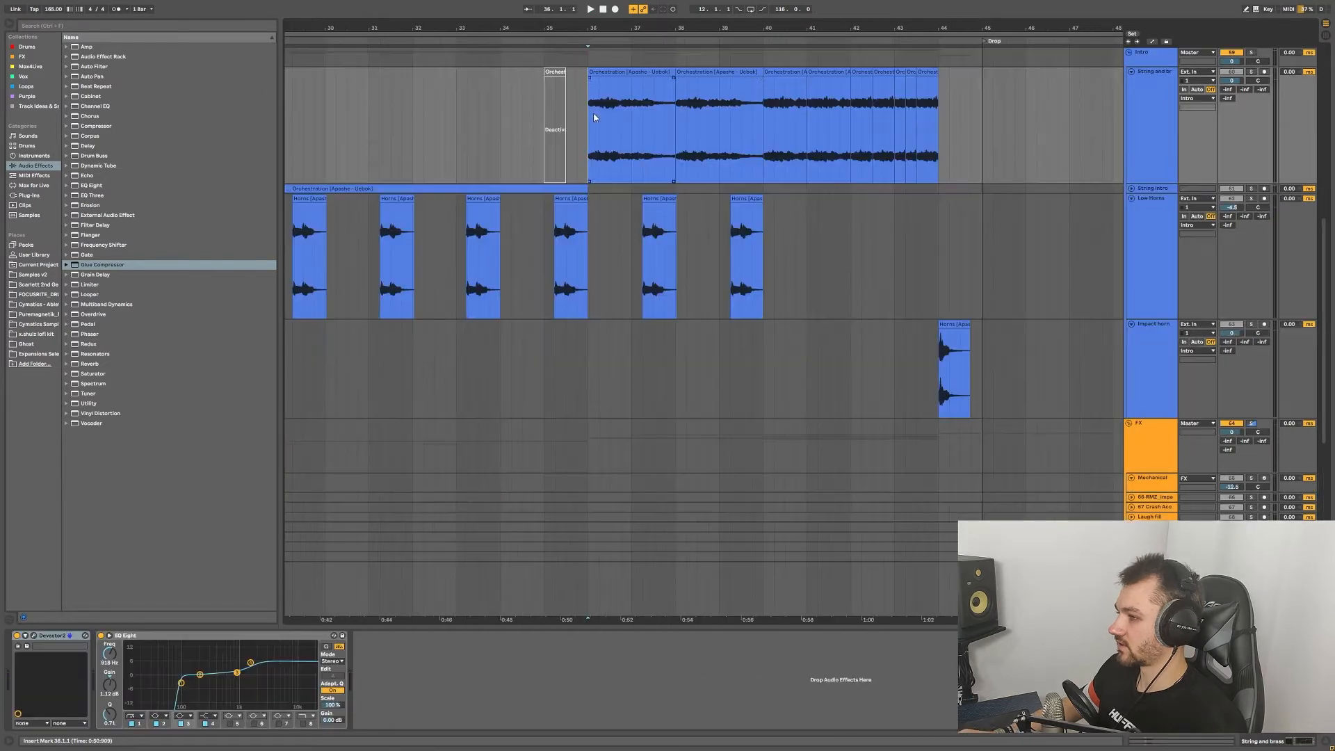
left_click(724, 160)
scroll(624, 237, "down", 6)
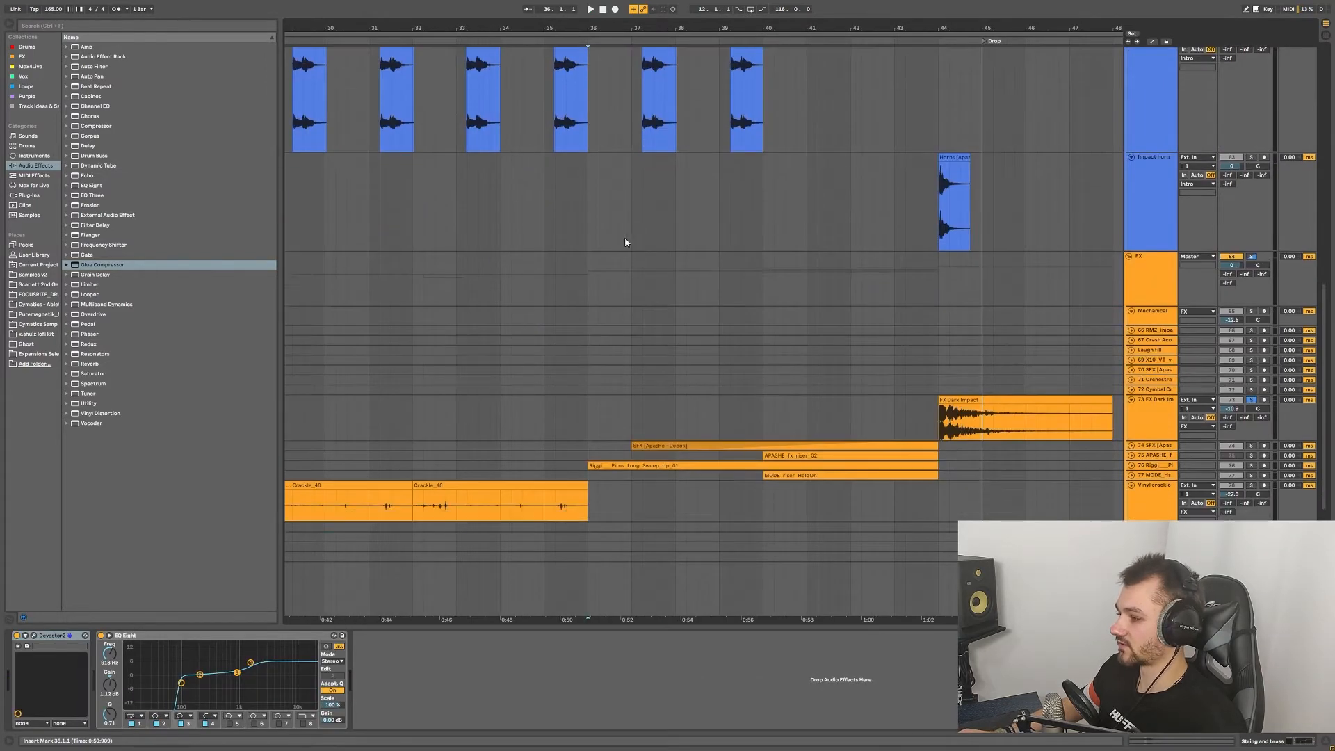
left_click(586, 386)
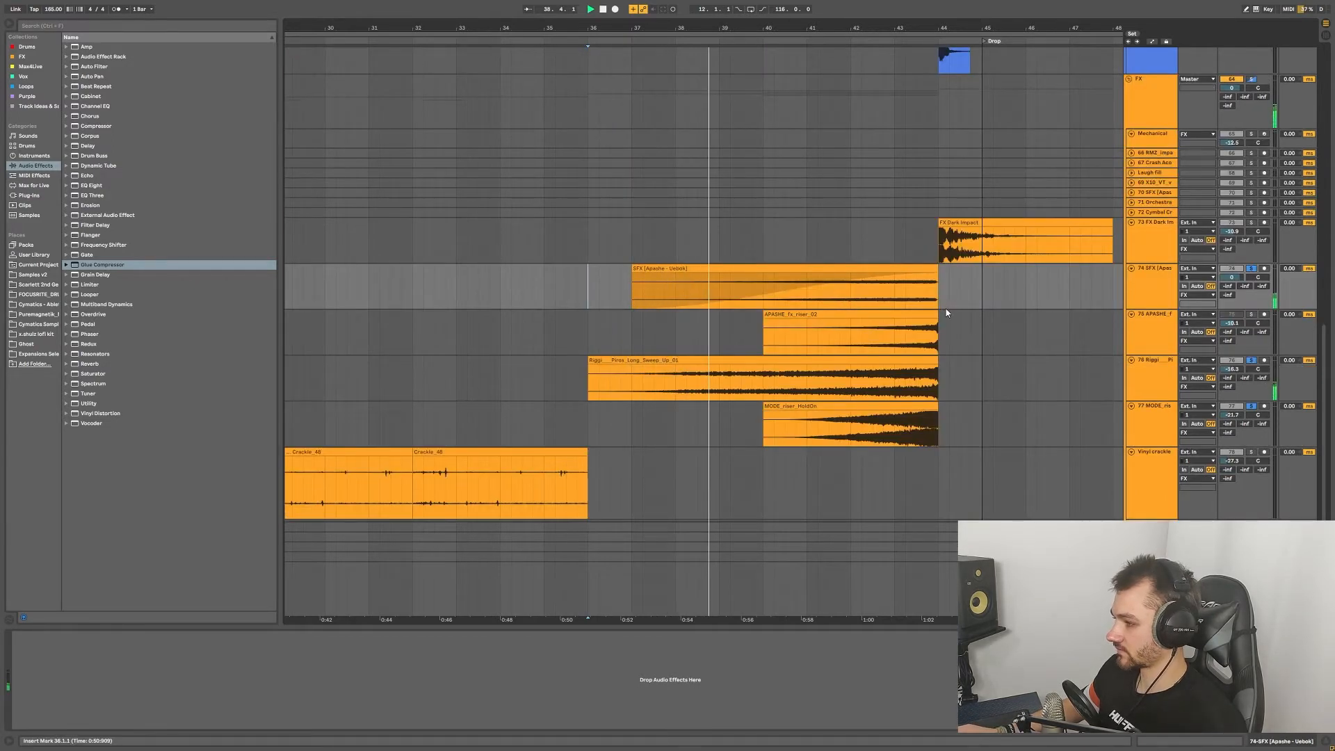
key("minus")
key("minus")
key("minus")
key("minus")
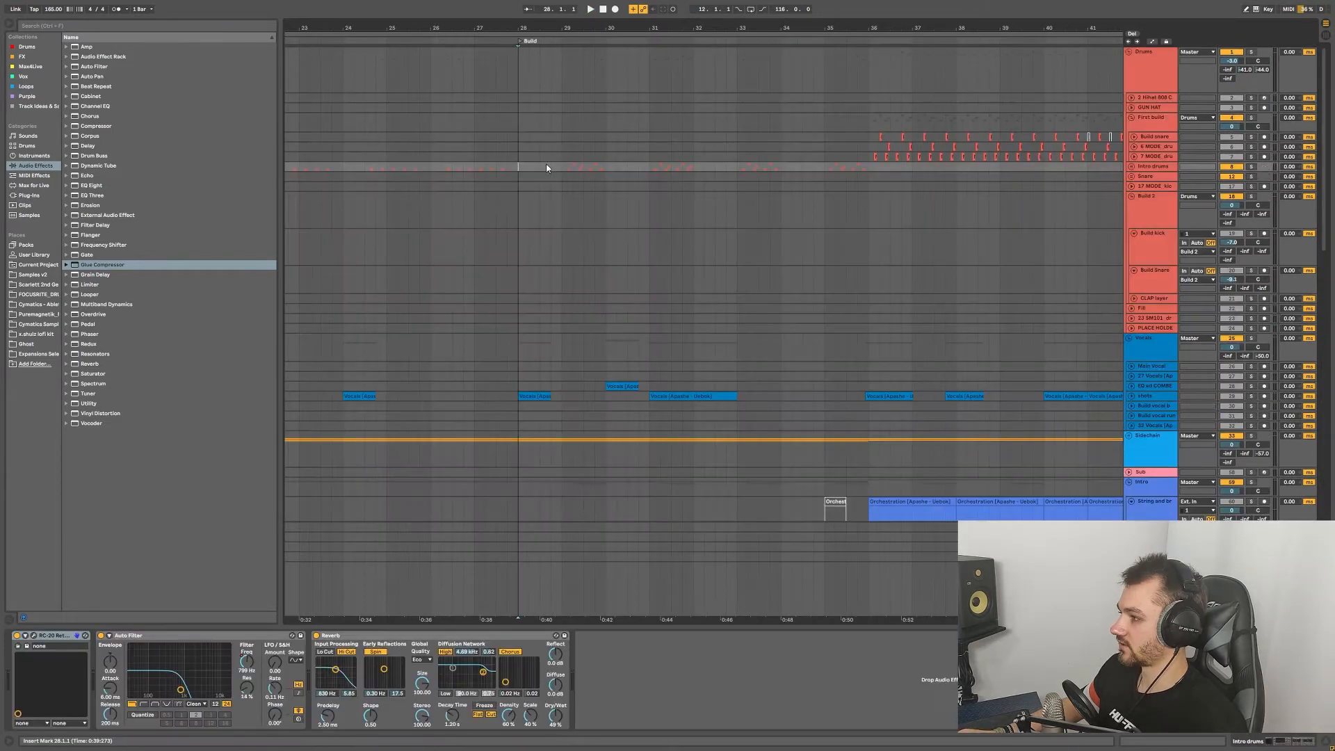
Step: Expand the Intro drums group and zoom in around bar 28
key("minus")
key("minus")
key("minus")
key("minus")
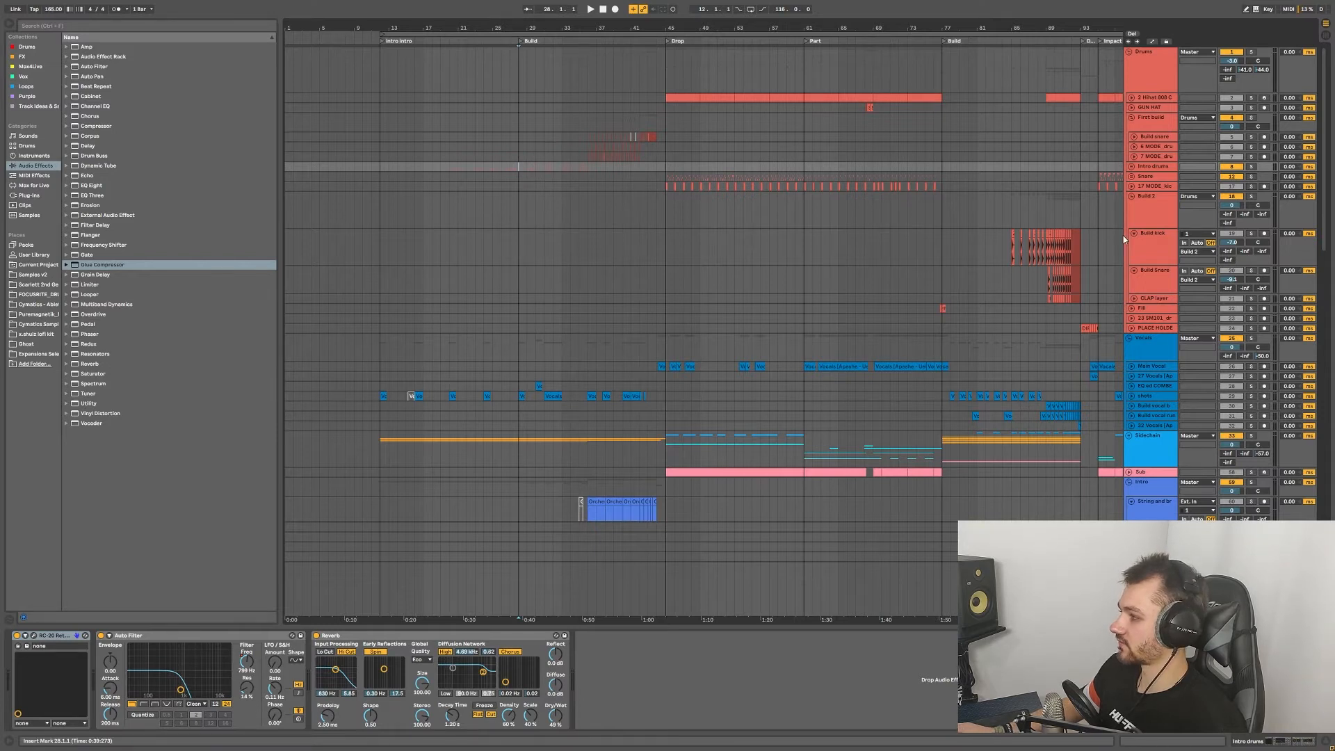
left_click(1132, 167)
key("plus")
key("plus")
key("plus")
key("plus")
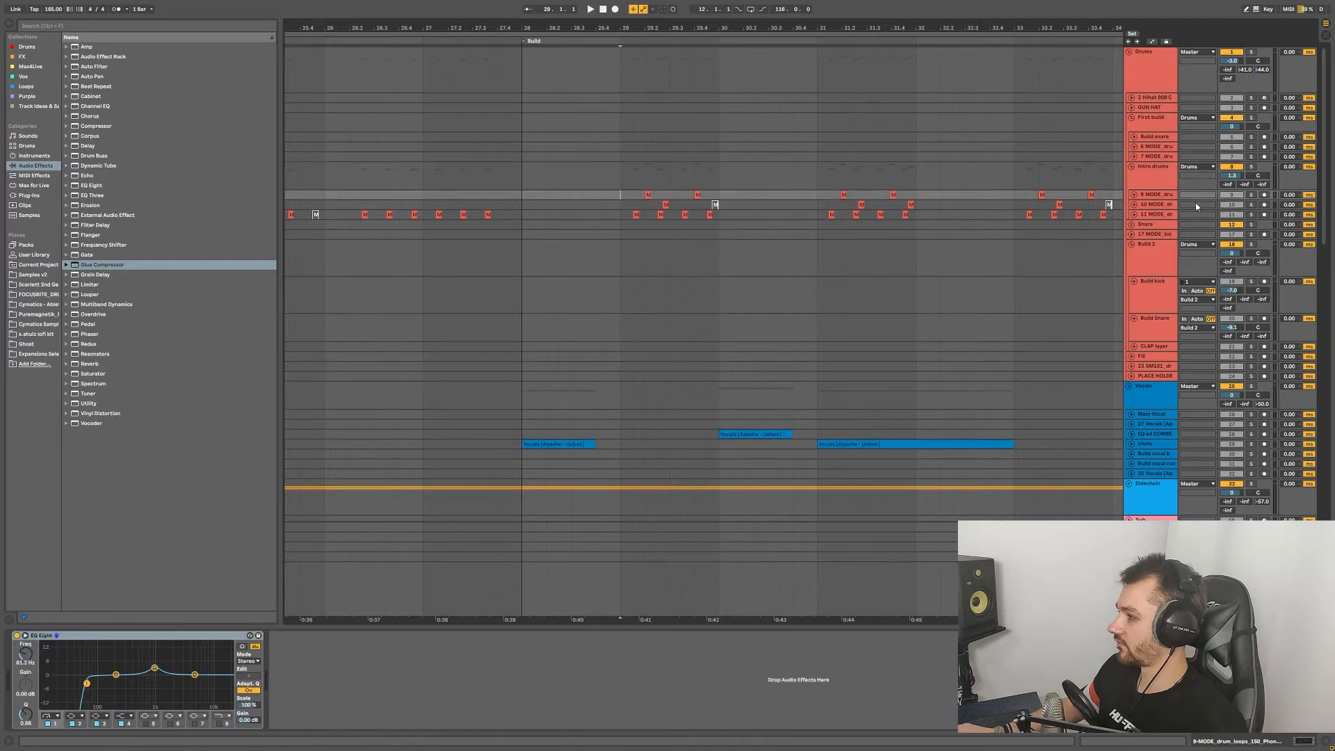
scroll(855, 212, "down", 6)
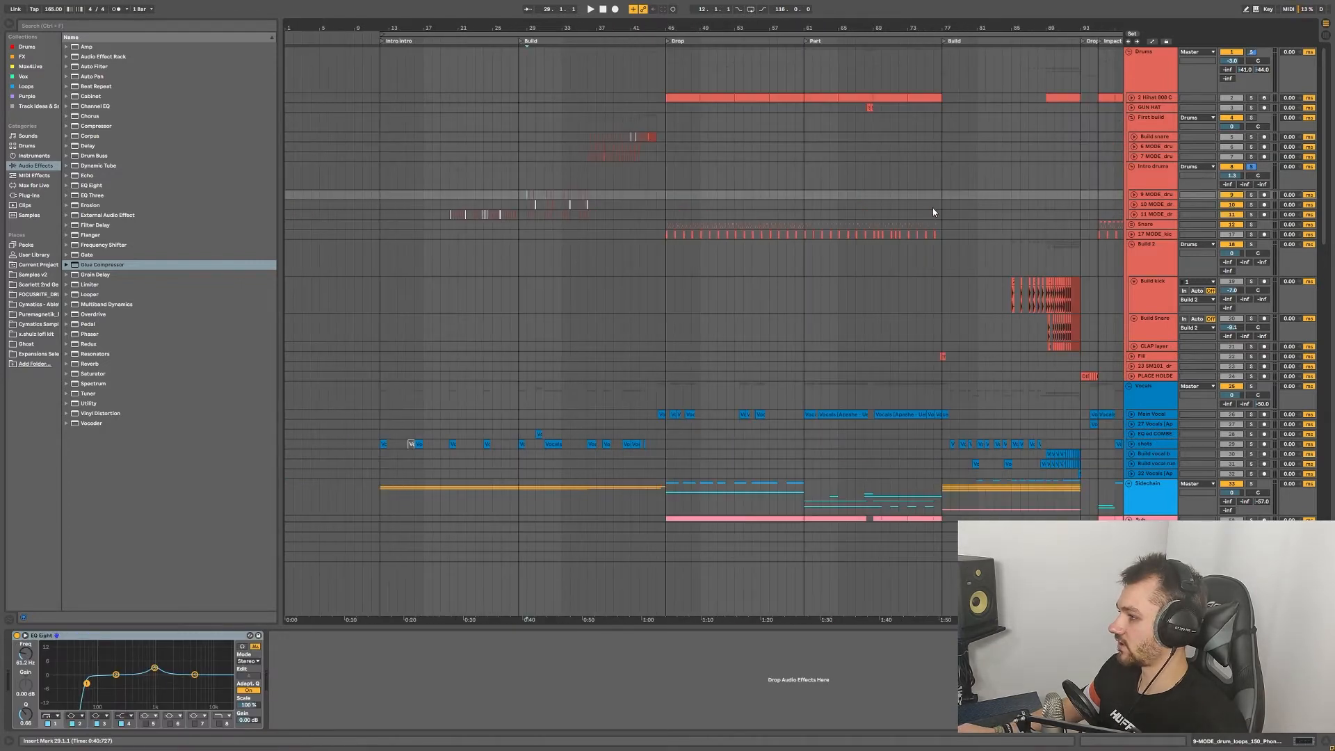
scroll(834, 235, "up", 6)
scroll(842, 213, "down", 3)
scroll(595, 205, "up", 6)
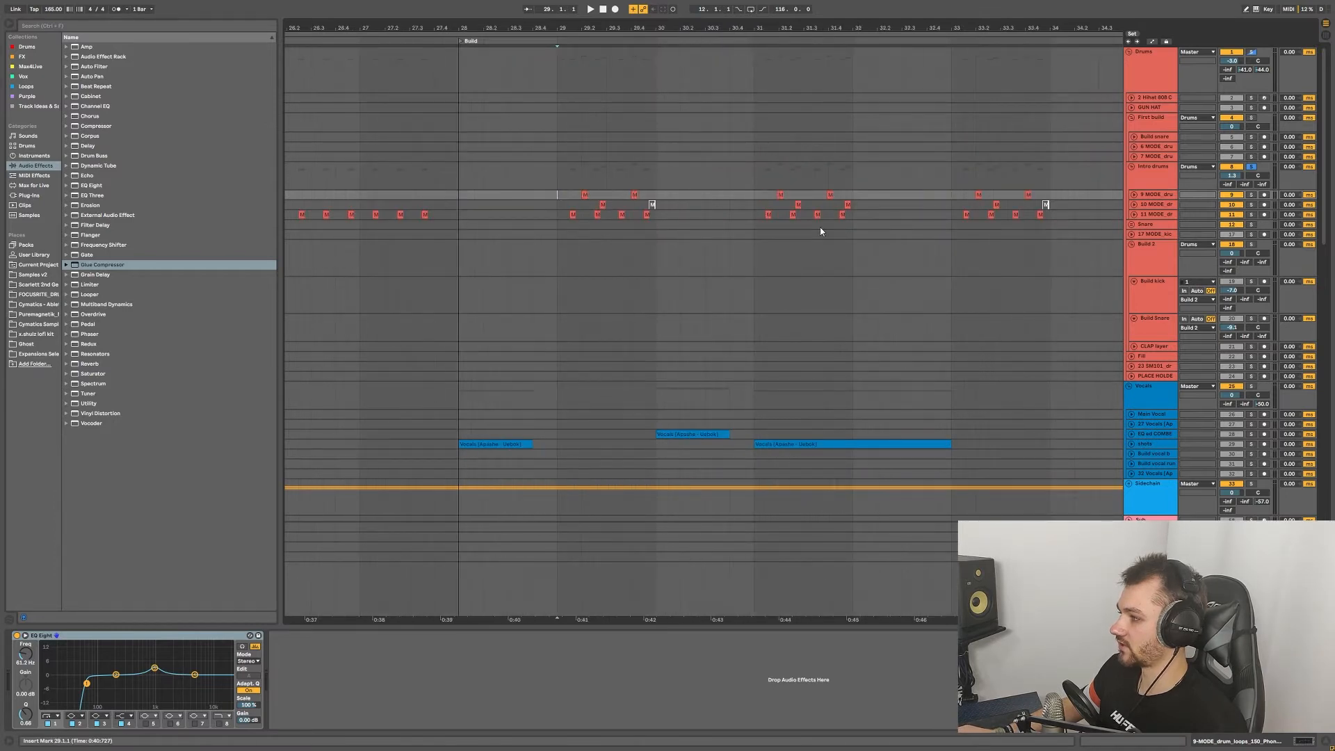
Step: Play the Build drums from bar 29, then fold the Intro drums group
key("space")
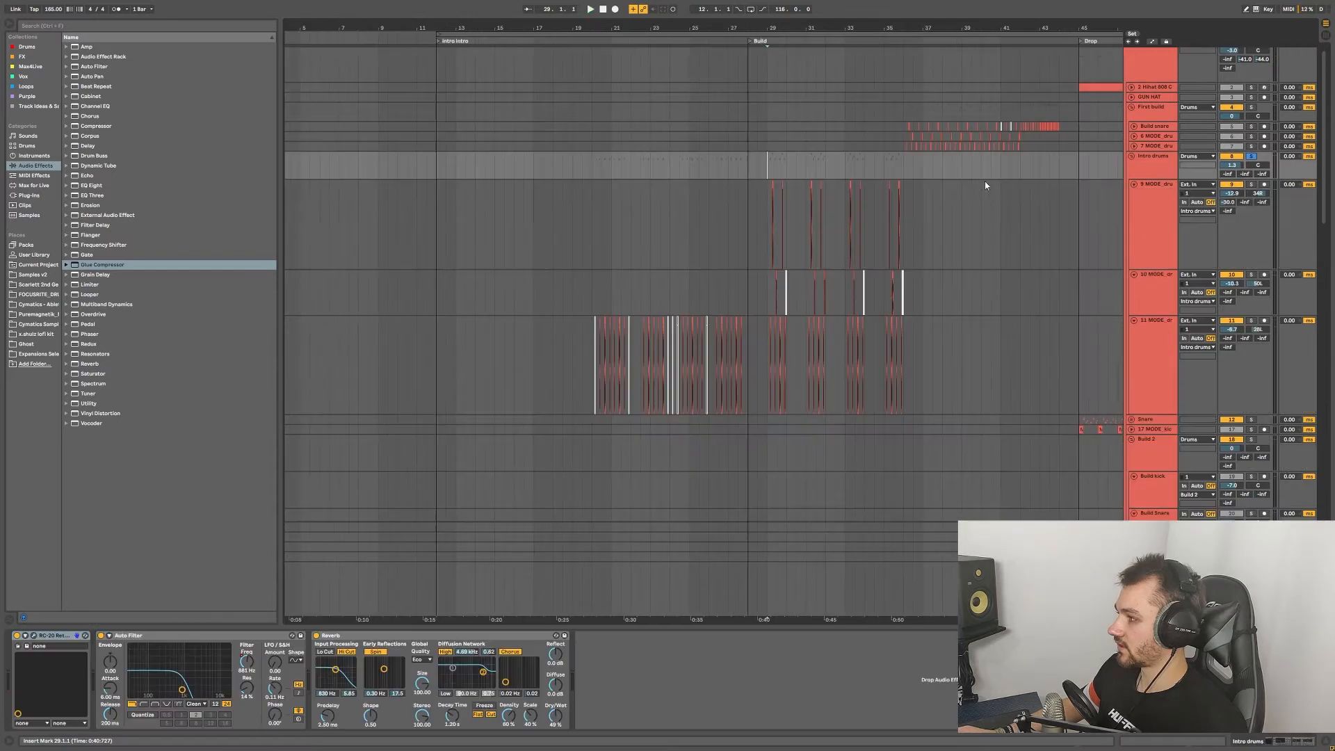
scroll(985, 182, "right", 1)
left_click(1130, 157)
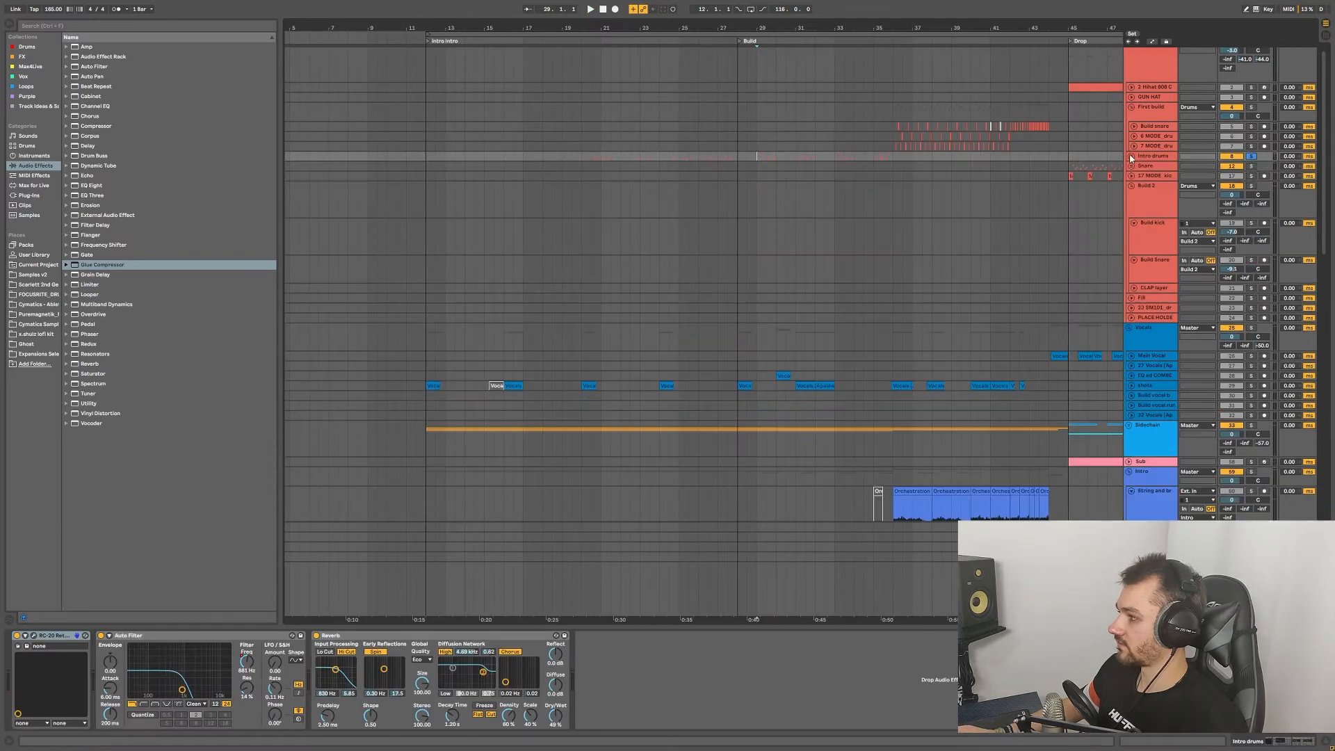
Step: Set the start point at bar 36, solo the First build drum group, and select Build snare
scroll(1071, 141, "up", 4)
left_click(673, 125)
scroll(1208, 139, "up", 1)
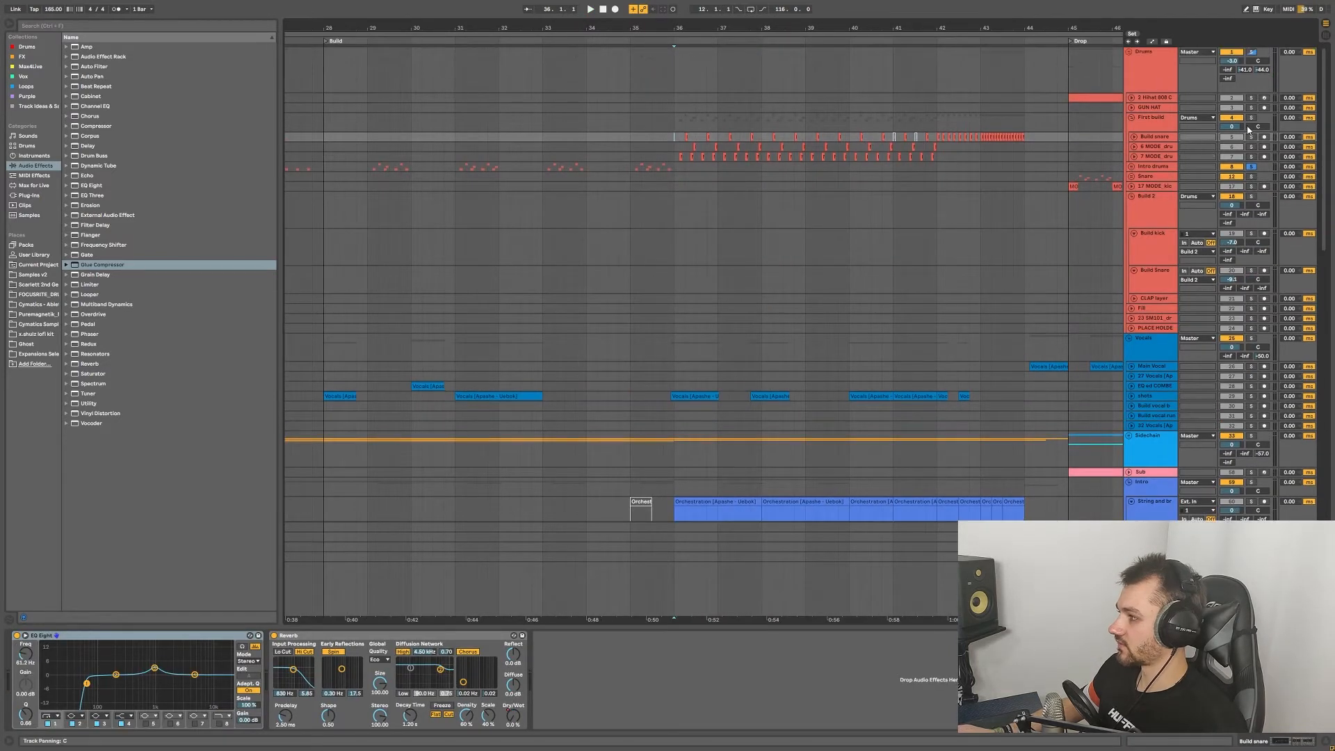
left_click(1251, 118)
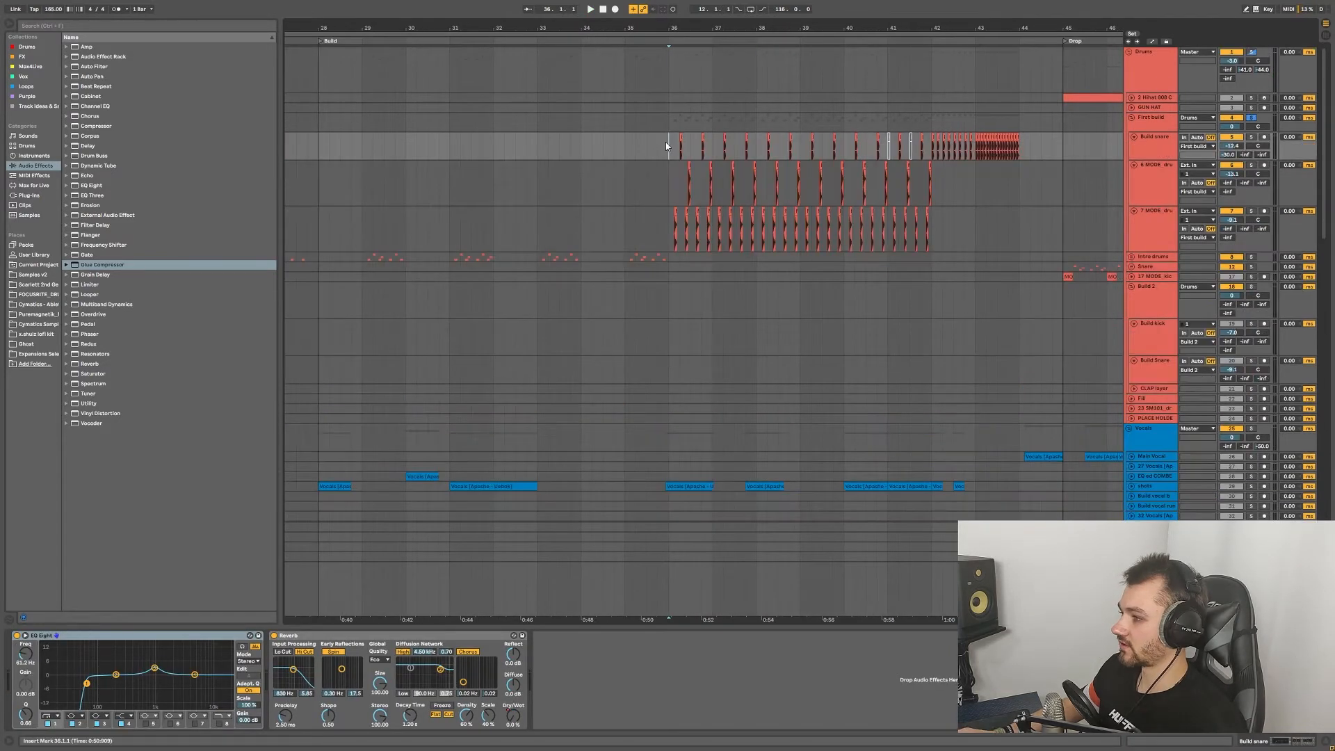
scroll(932, 148, "right", 5)
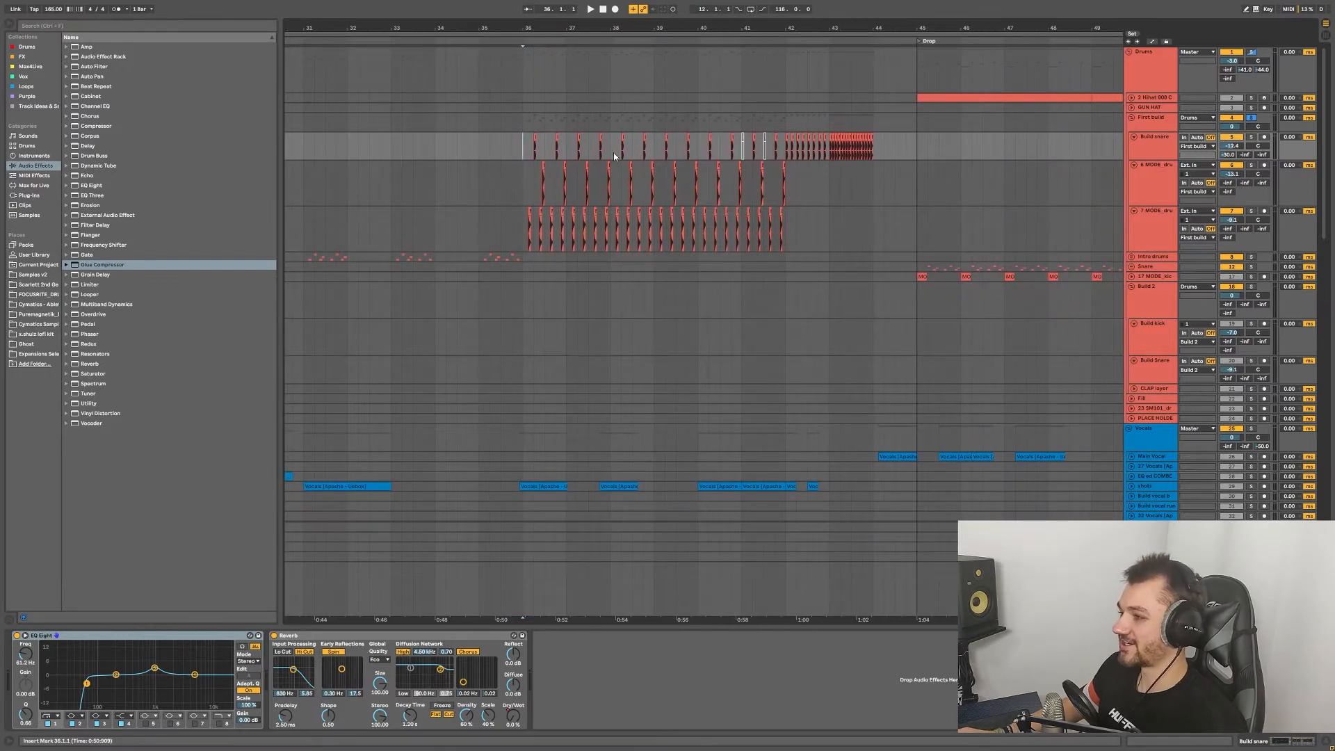
left_click(524, 125)
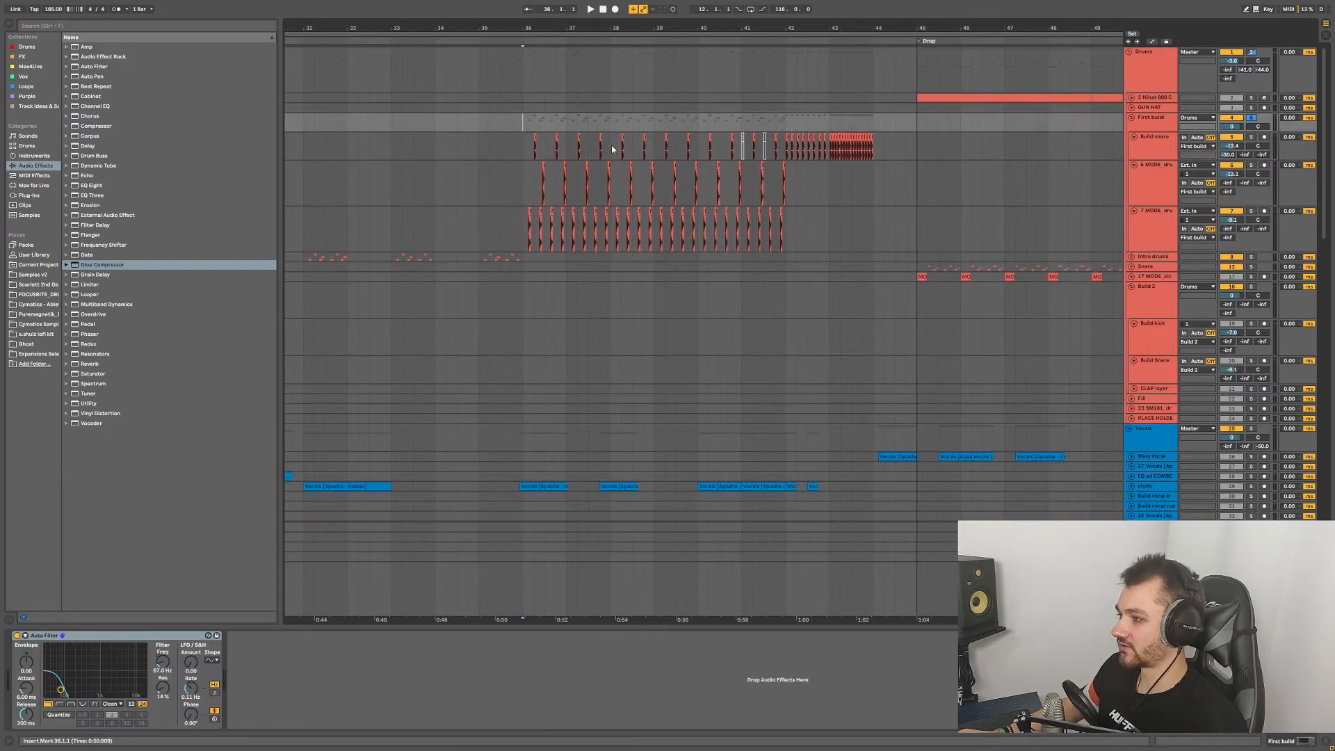
left_click(525, 147)
Step: Play the snare roll from bar 36, stop, and move the start point to bar 28
key("space")
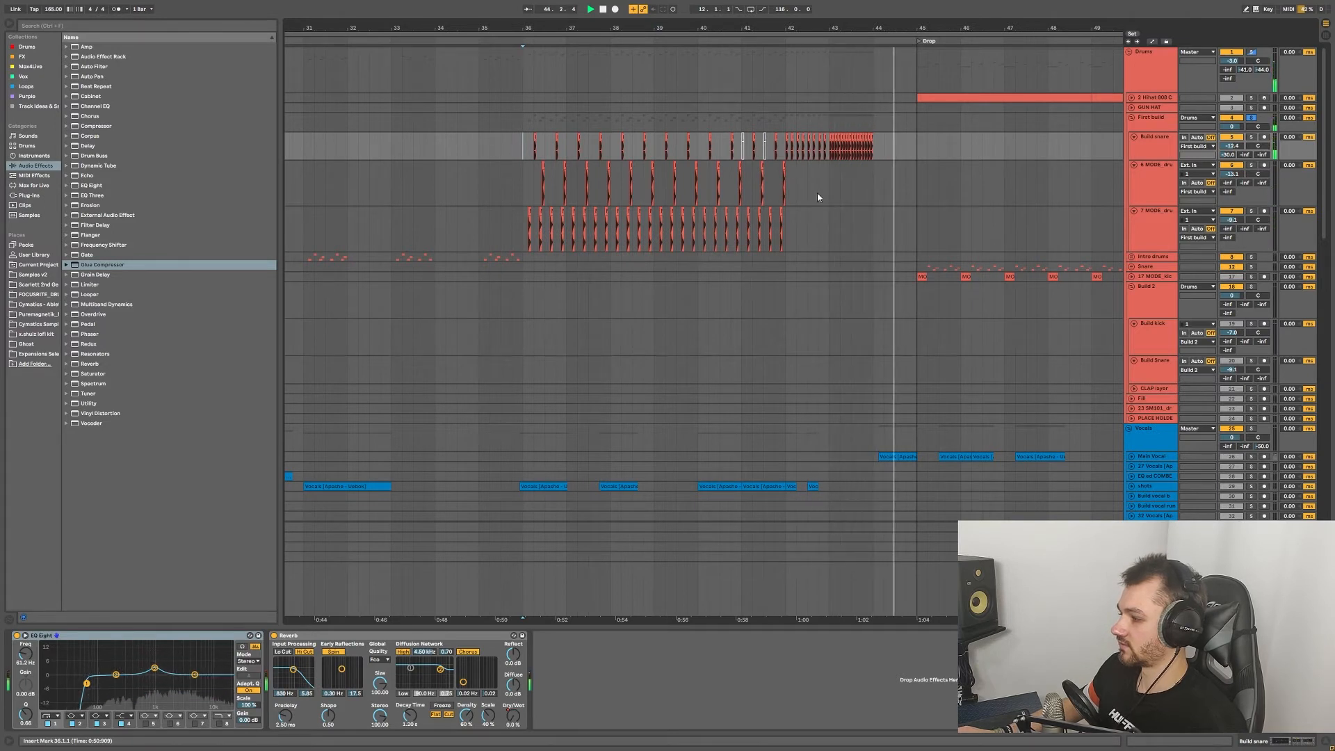
scroll(626, 206, "down", 5)
key("space")
scroll(518, 159, "up", 3)
left_click(506, 153)
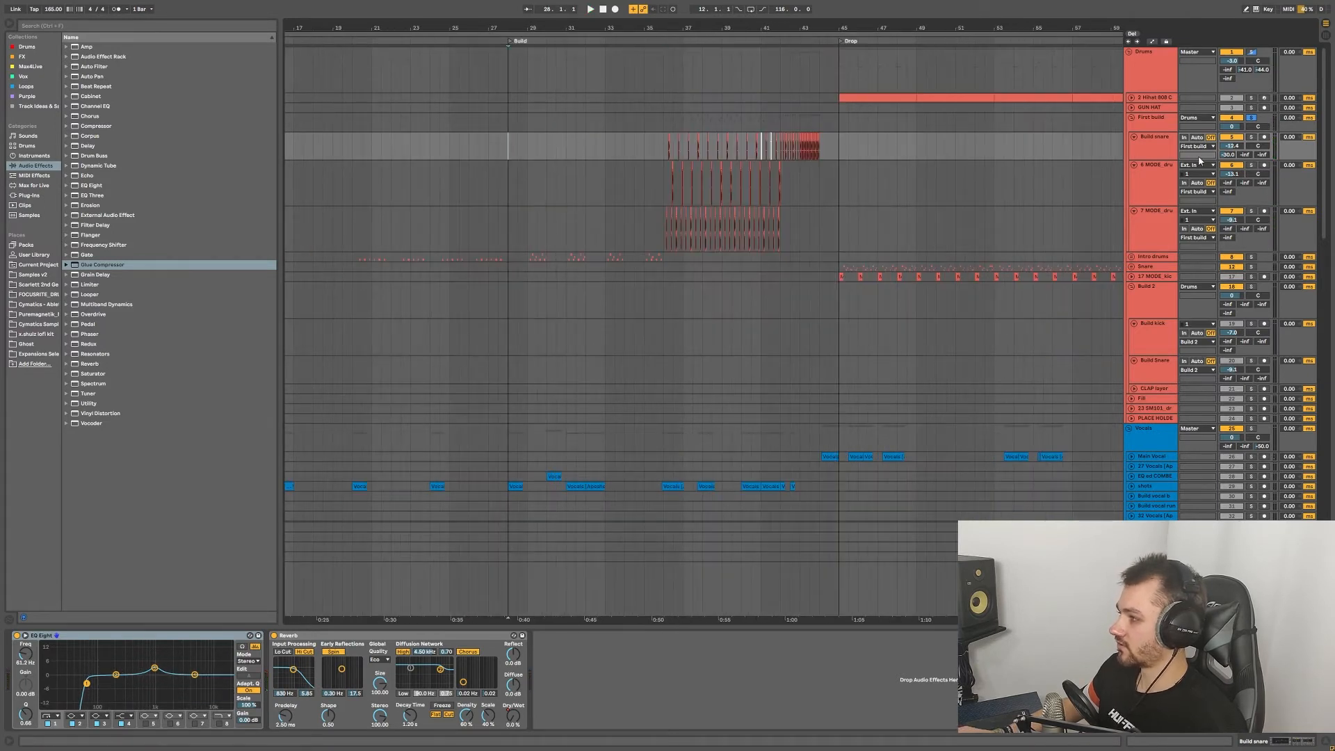
Step: Unsolo First build and play the full mix from bar 28 through the Build to bar 44
left_click(1251, 117)
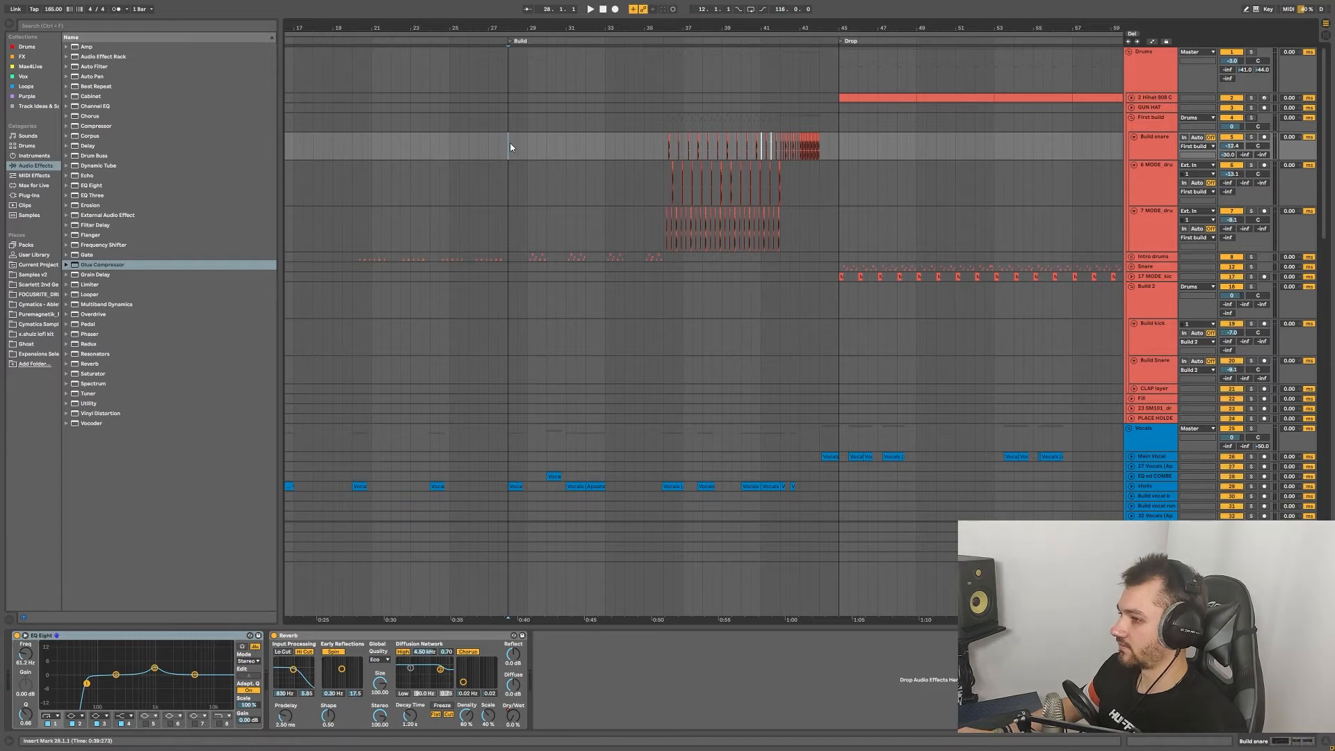
key("space")
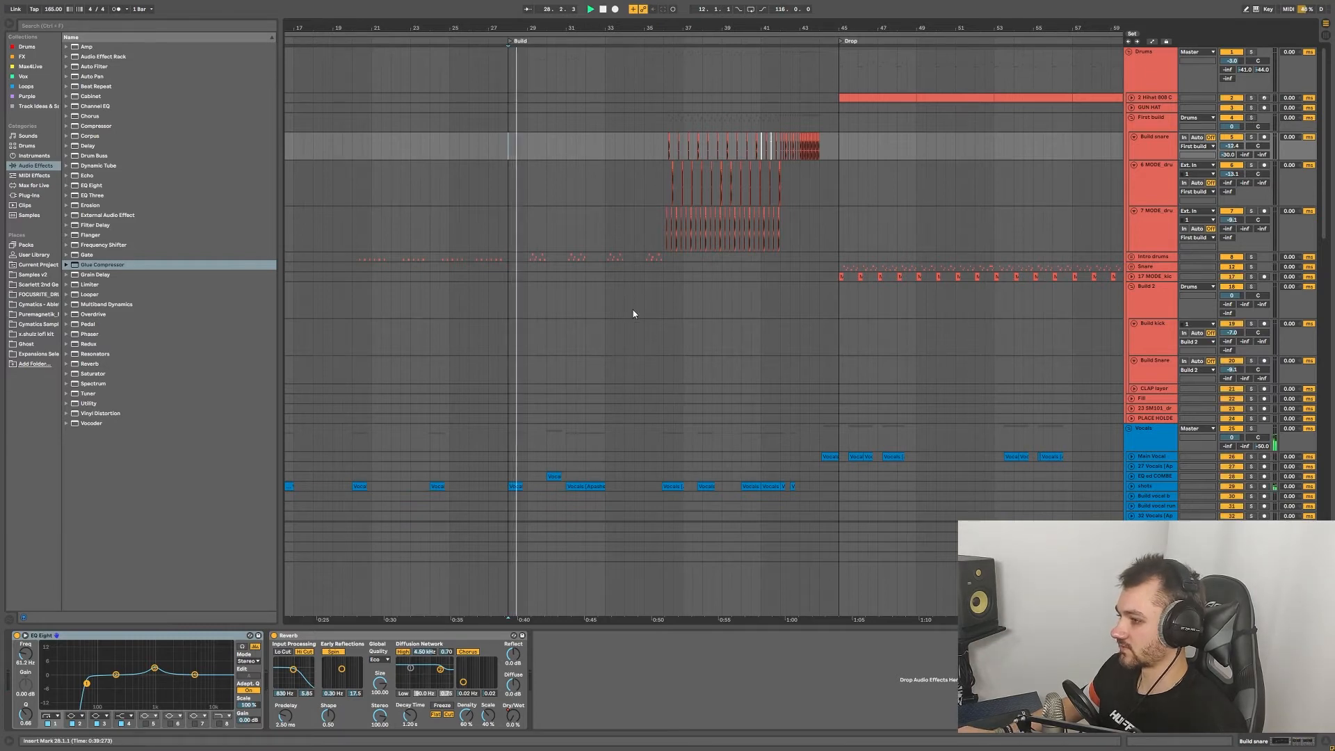
scroll(636, 310, "down", 3)
scroll(638, 283, "down", 10)
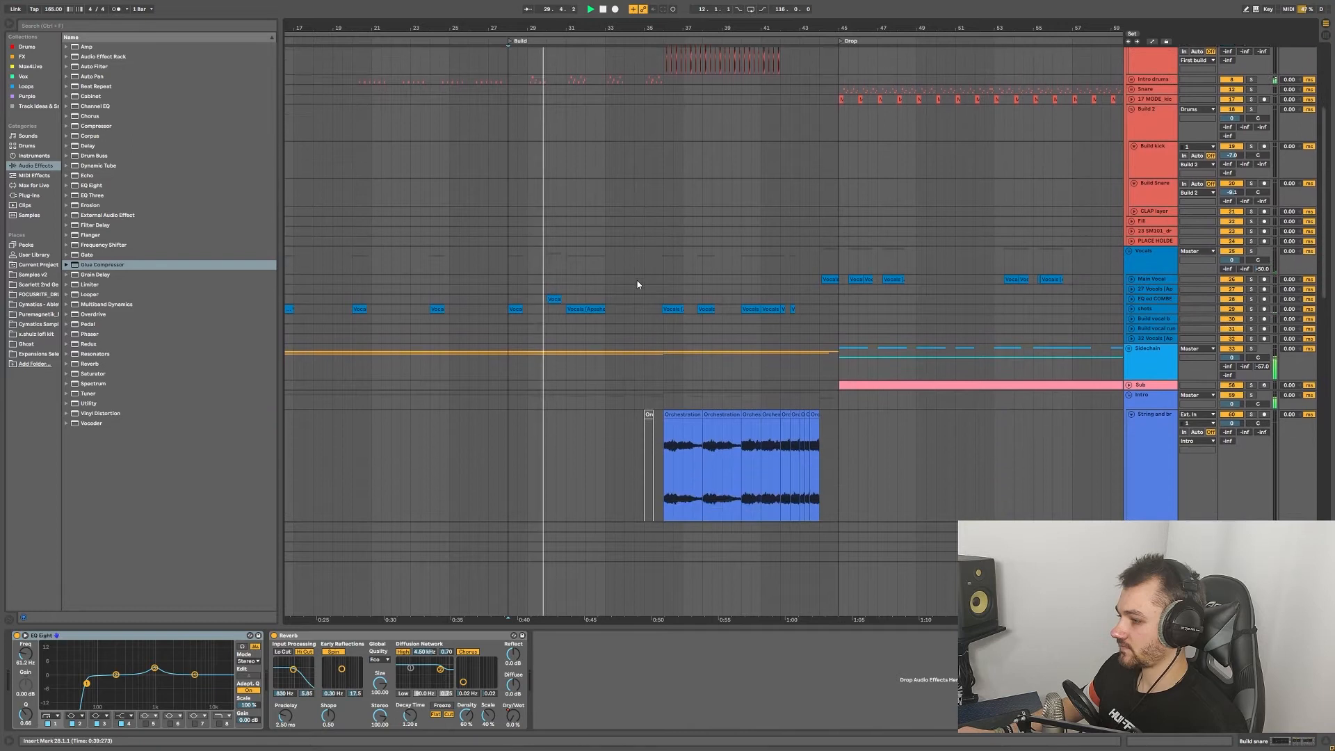
scroll(636, 282, "down", 10)
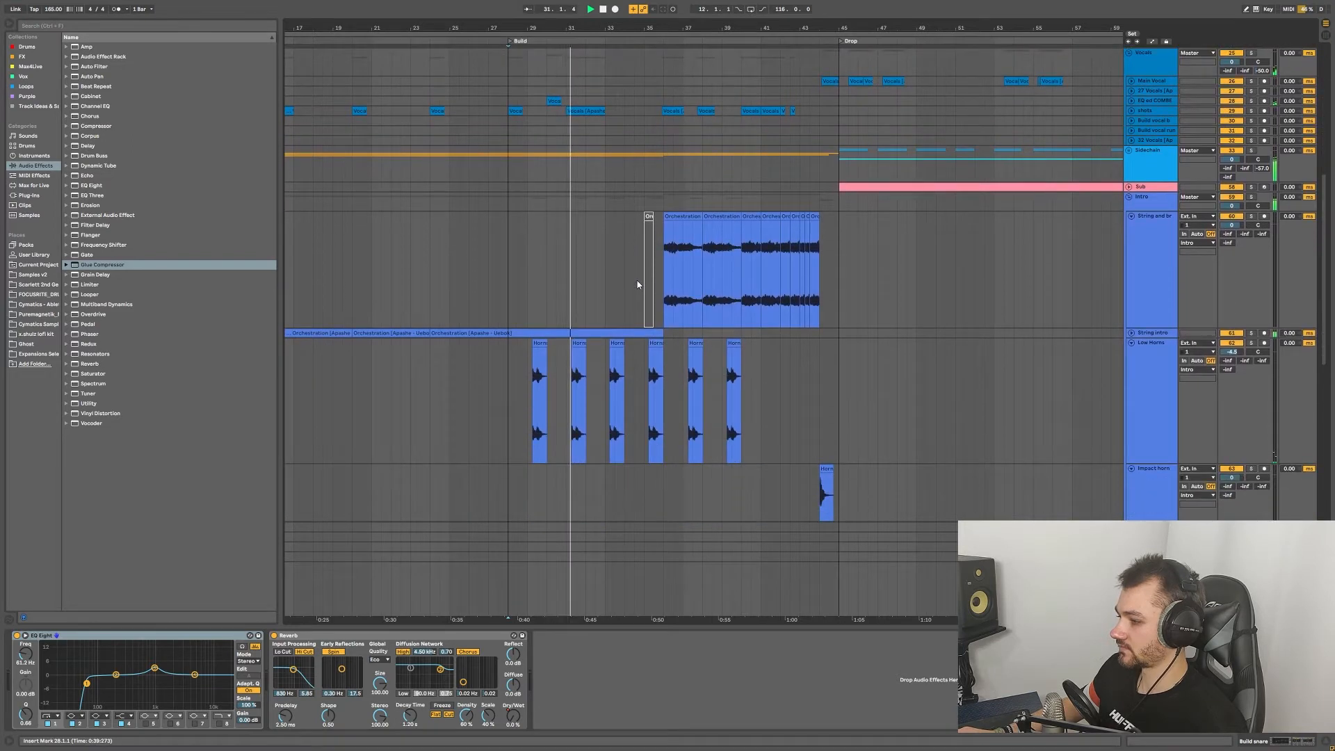
scroll(637, 281, "down", 10)
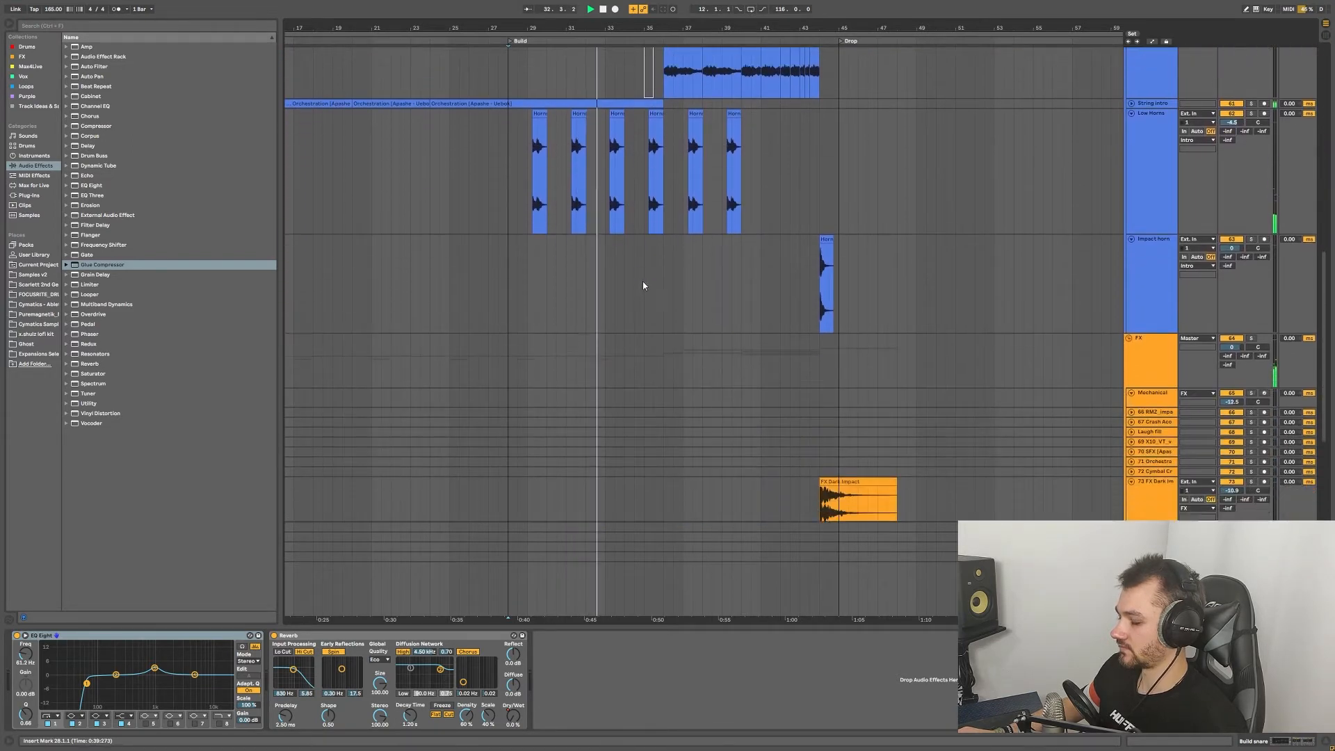
scroll(667, 283, "down", 8)
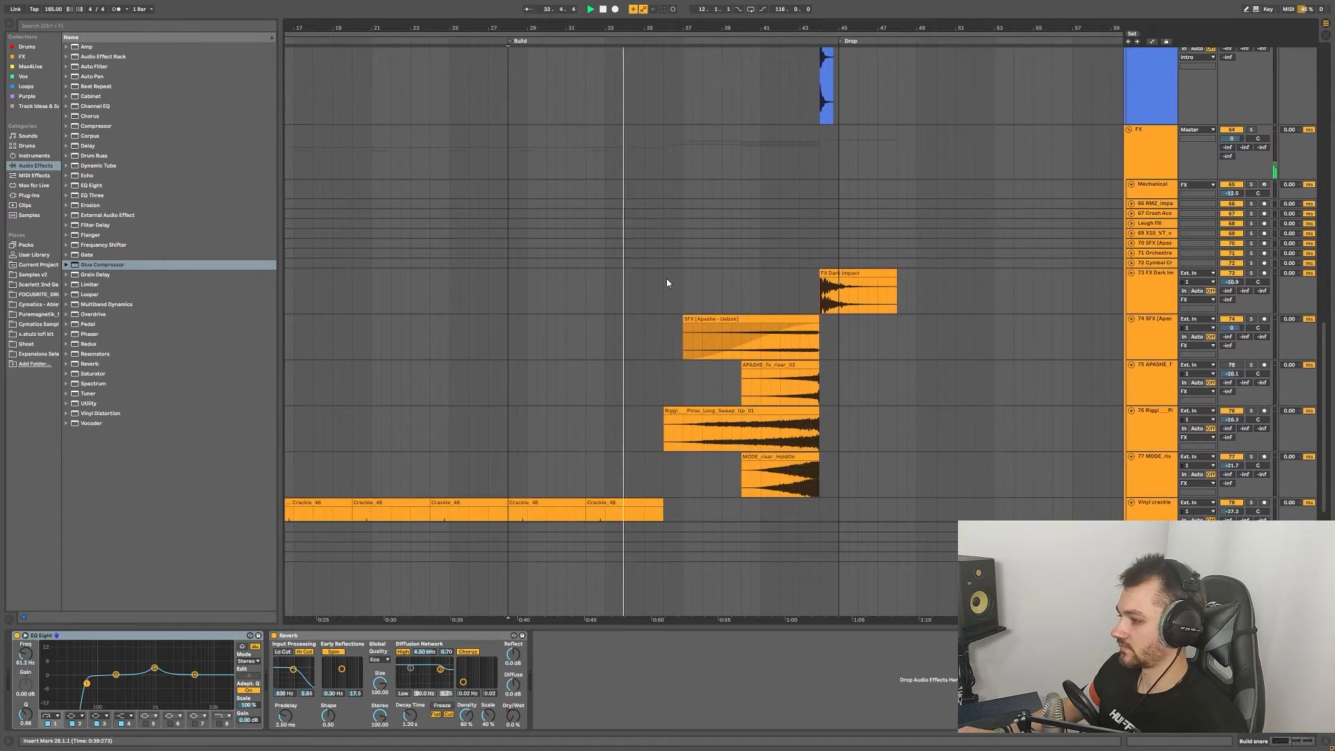
scroll(667, 283, "down", 3)
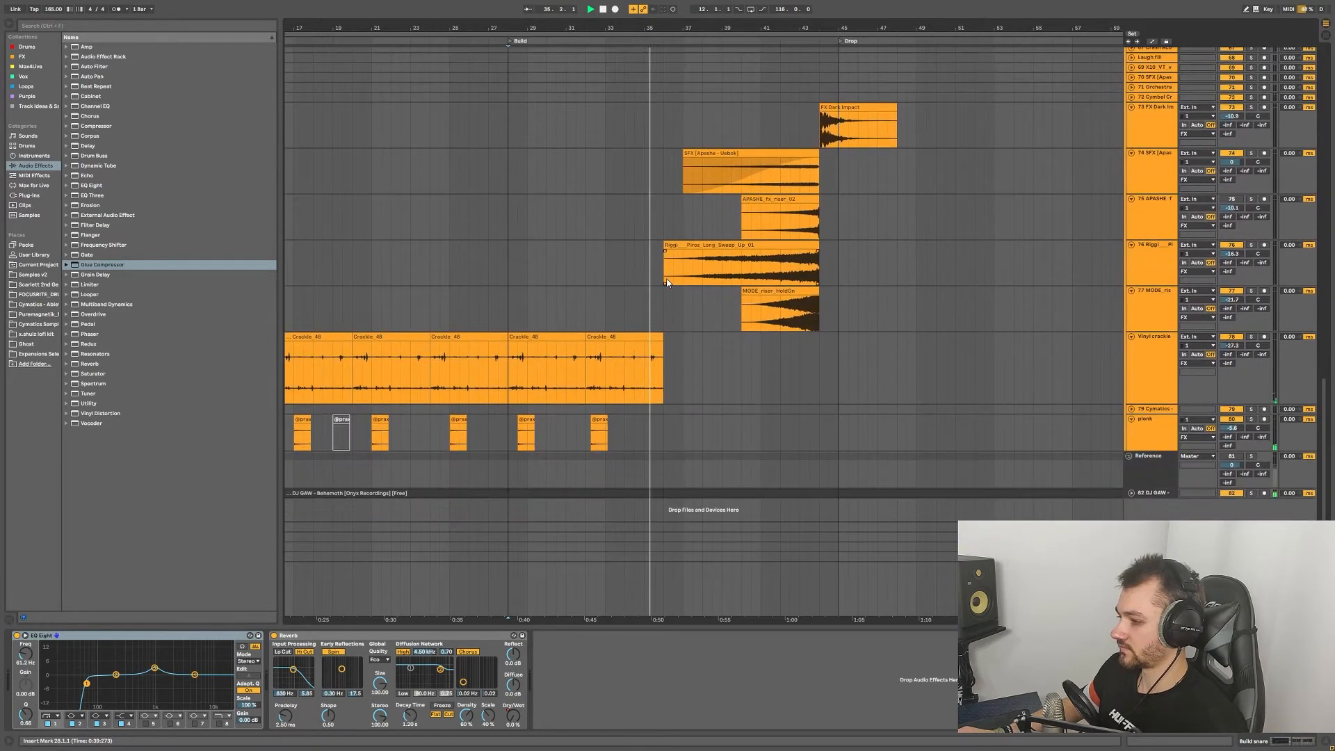
scroll(682, 277, "up", 4)
scroll(684, 278, "up", 17)
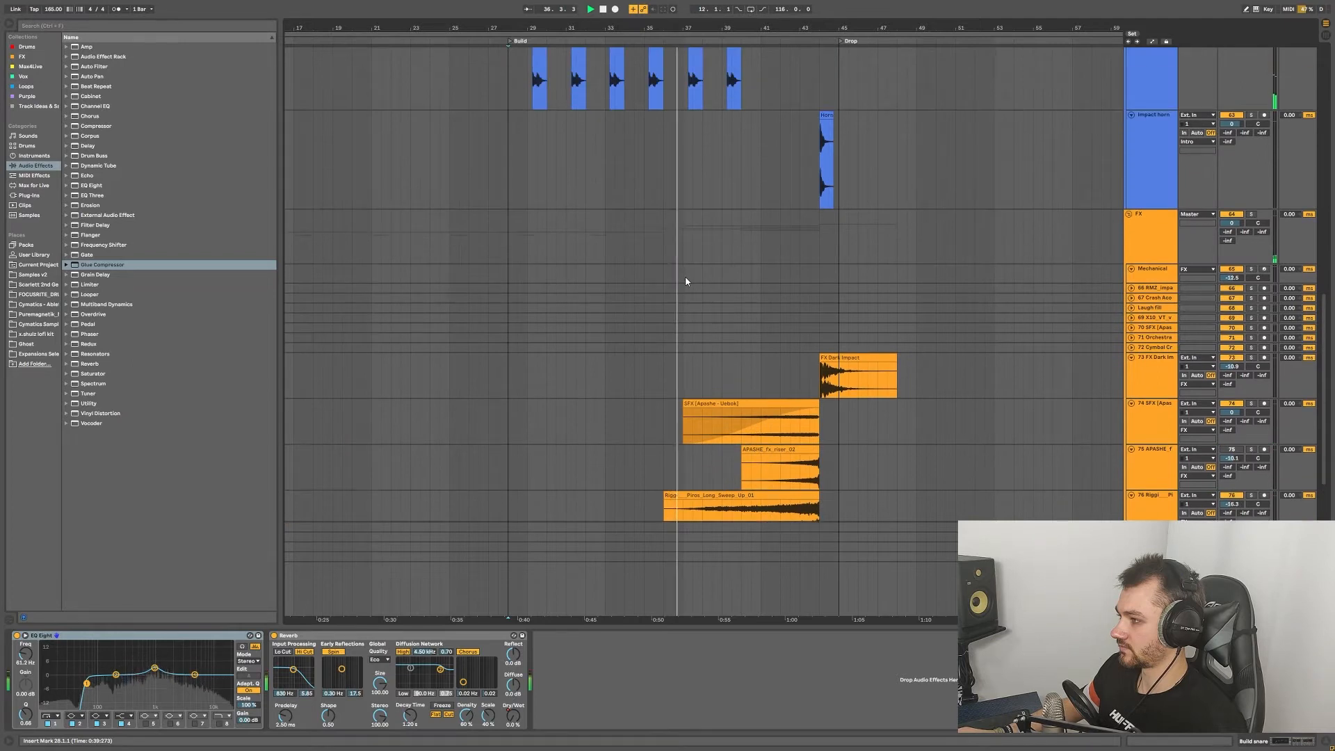
scroll(678, 283, "up", 12)
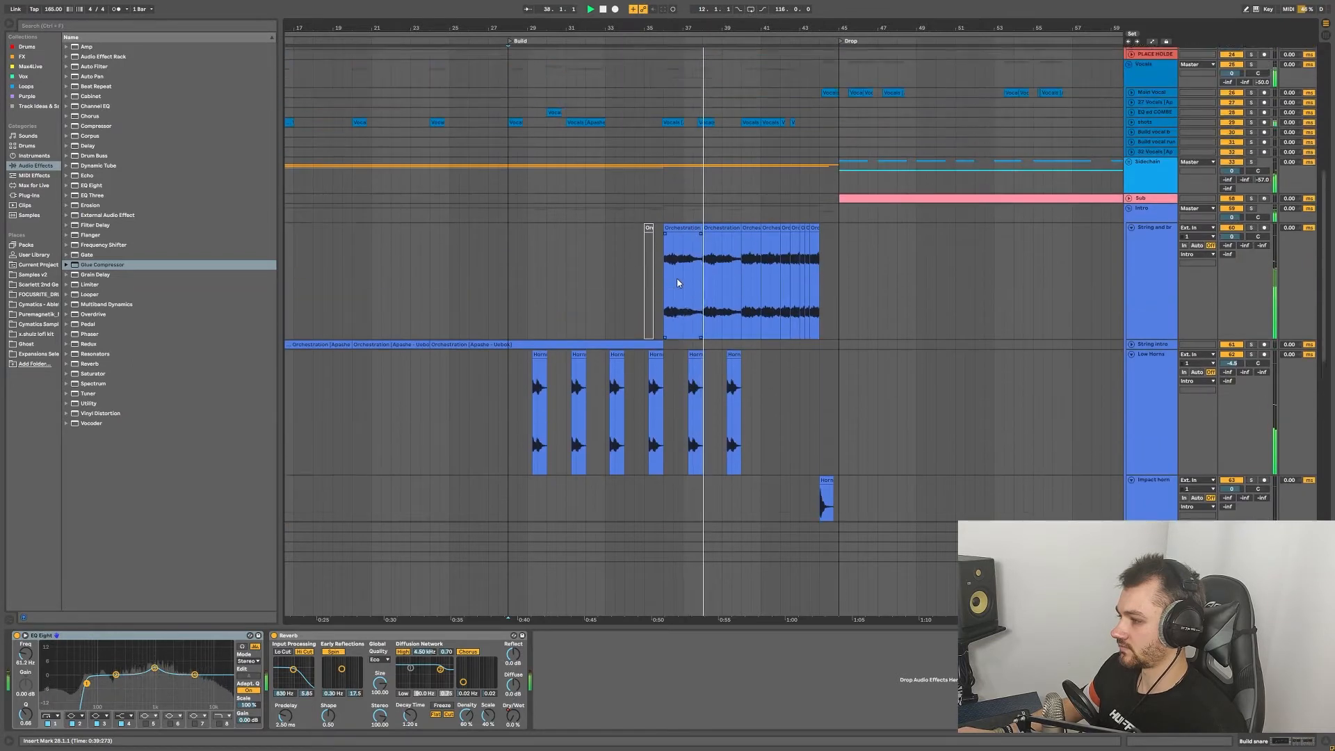
scroll(678, 283, "up", 9)
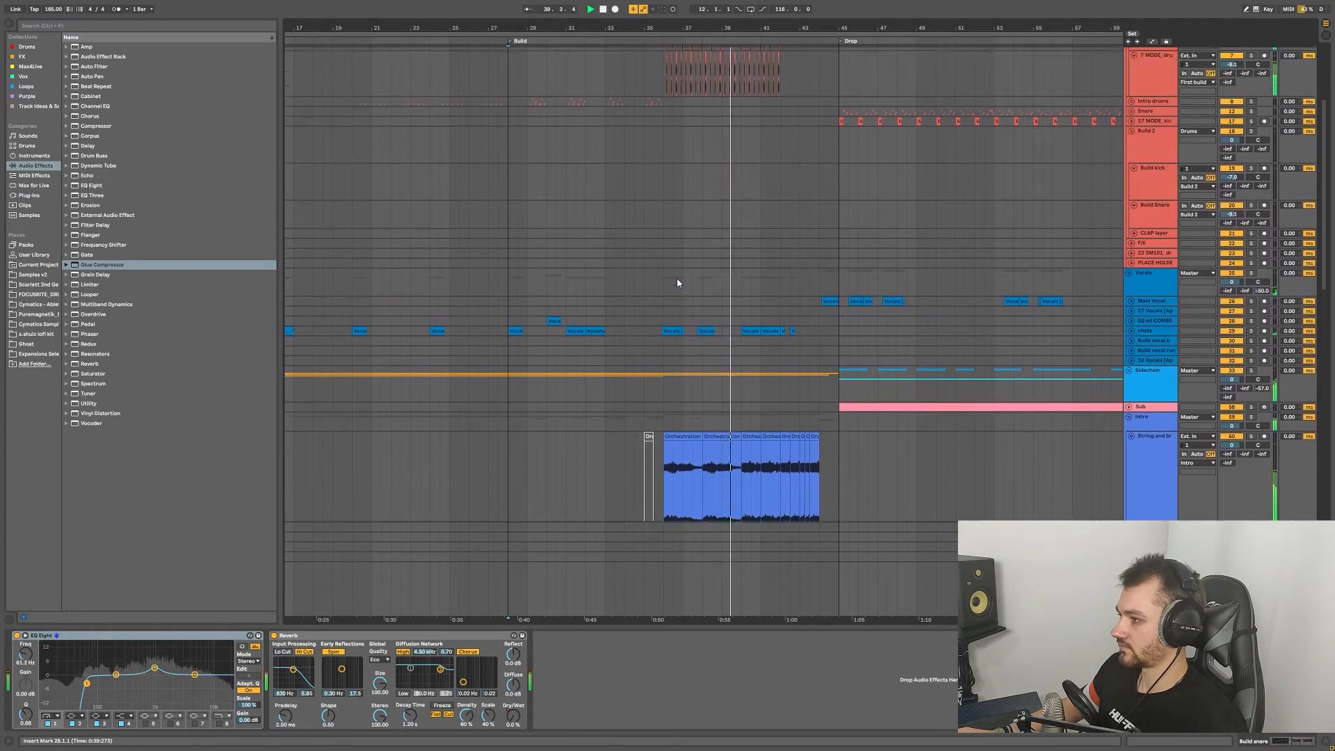
scroll(678, 283, "up", 4)
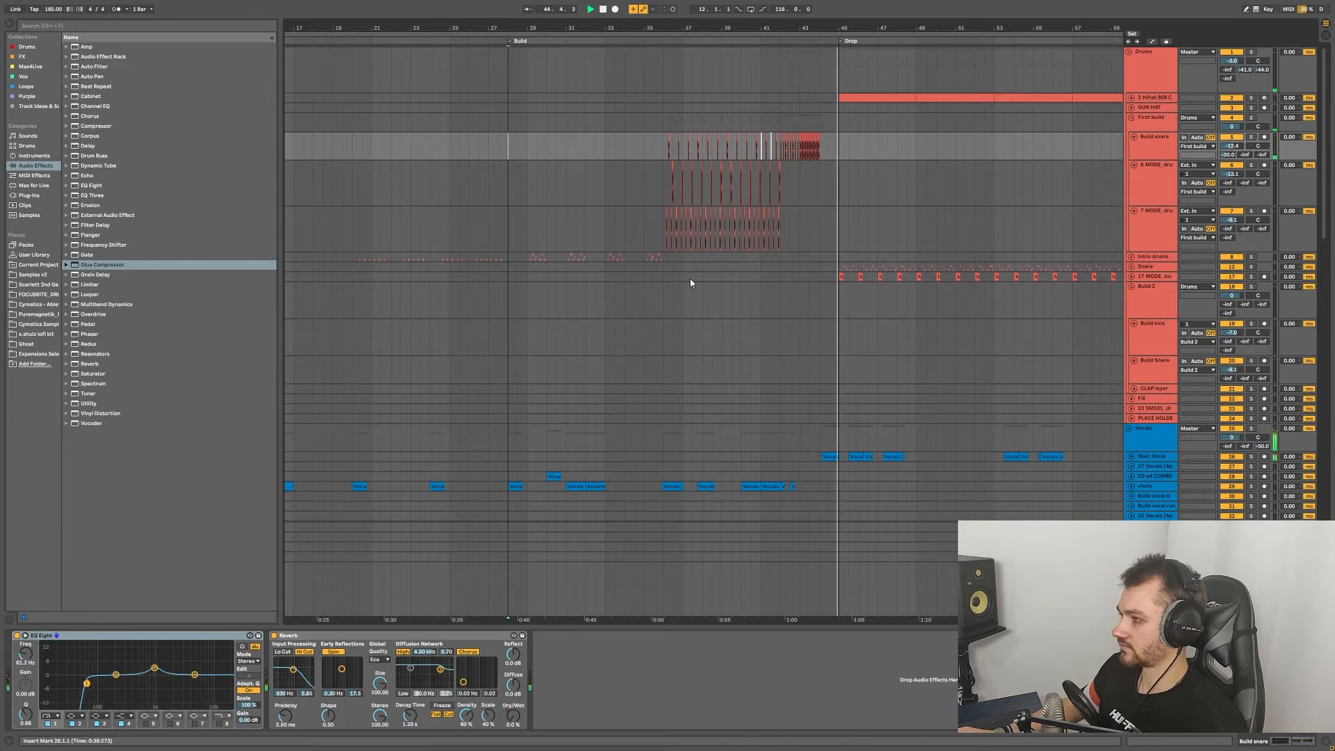
scroll(686, 233, "right", 5)
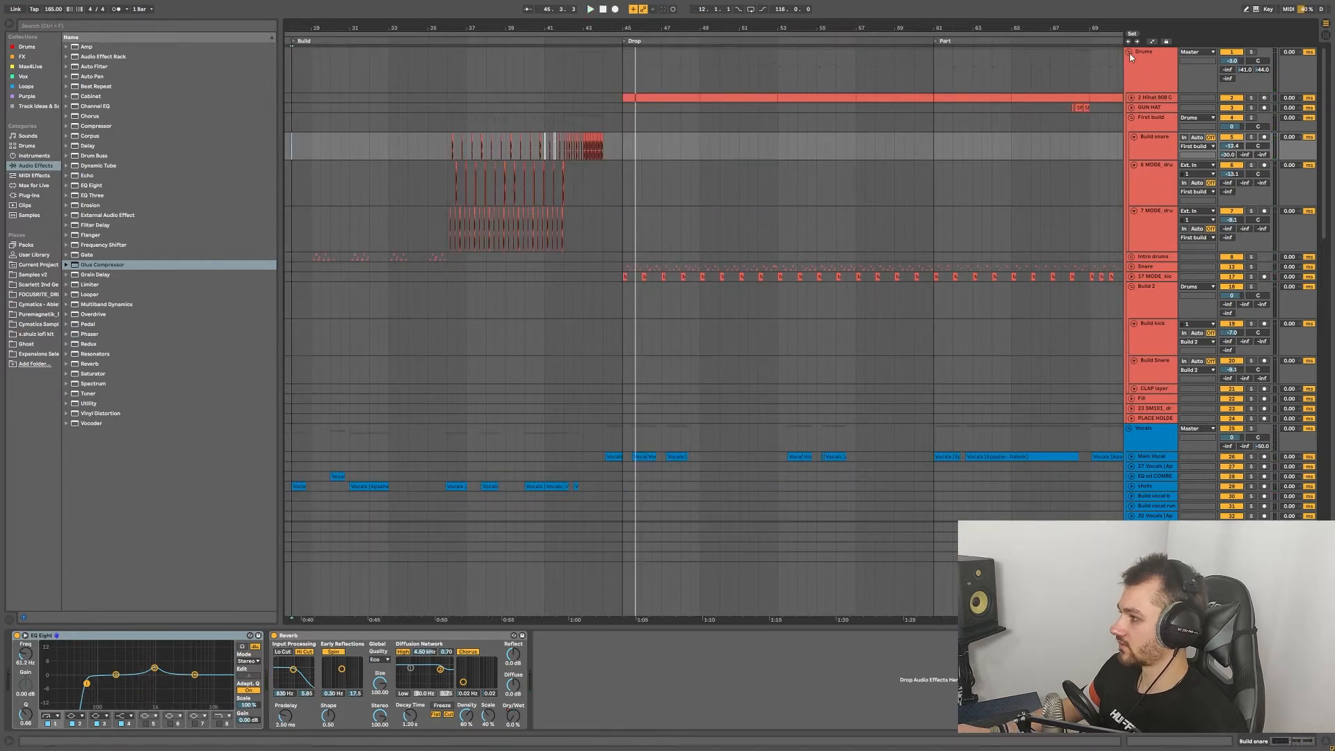
Step: Zoom out the arrangement and unfold the Sidechain group
scroll(887, 214, "down", 5)
scroll(455, 317, "down", 4)
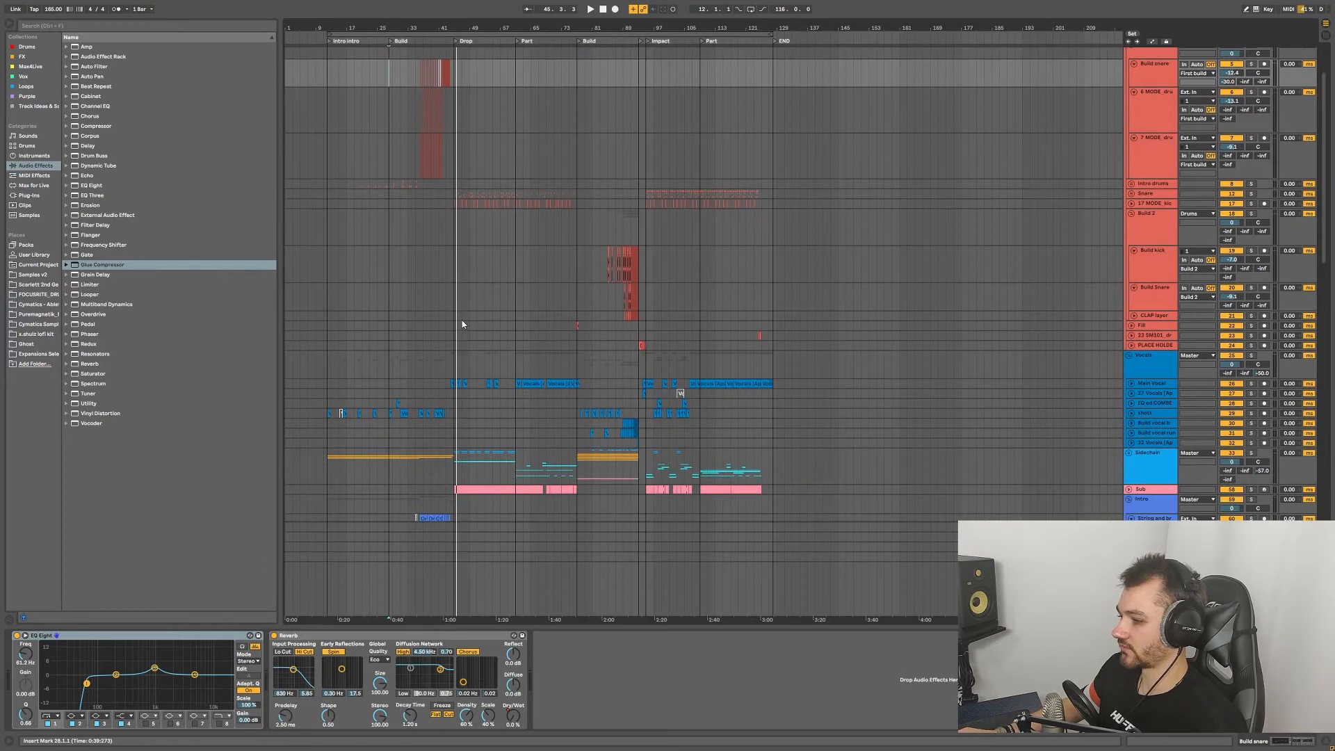
scroll(461, 337, "down", 2)
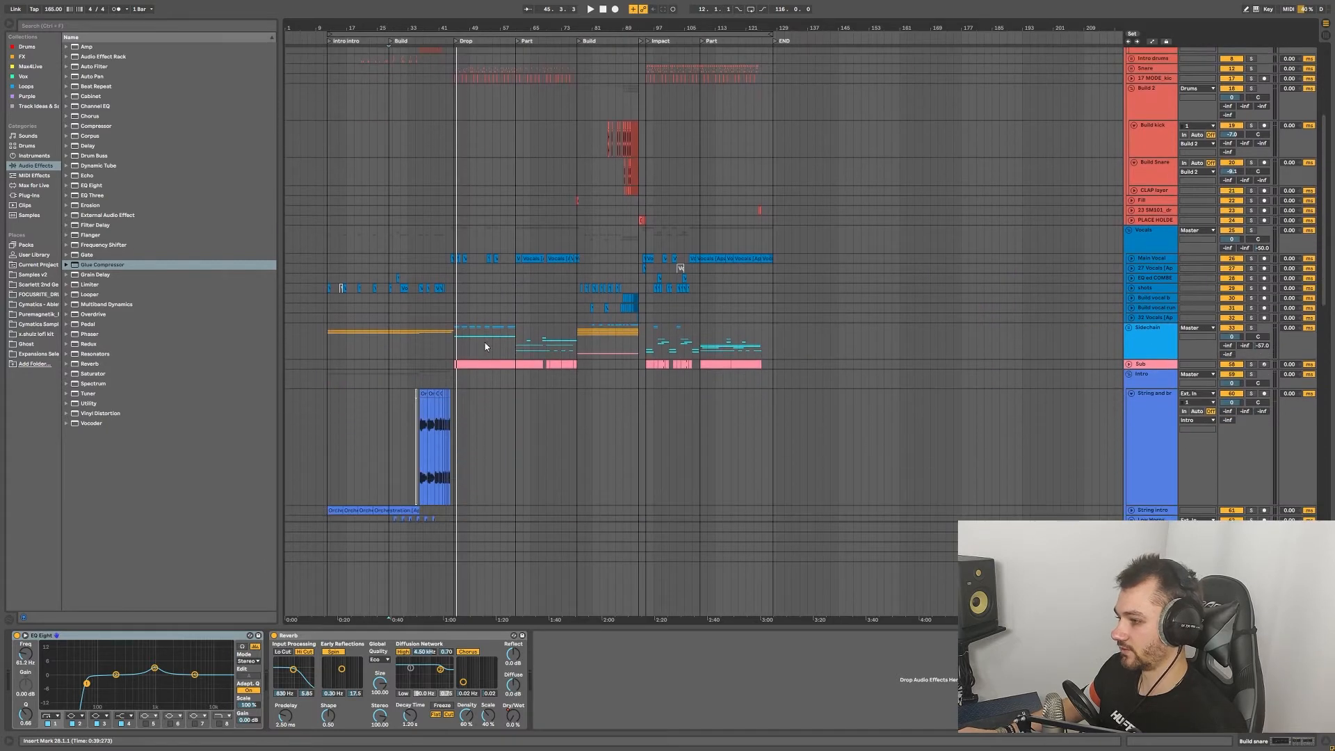
left_click(1128, 328)
Step: Fold the Vocals and Build 2 groups
scroll(481, 379, "down", 3)
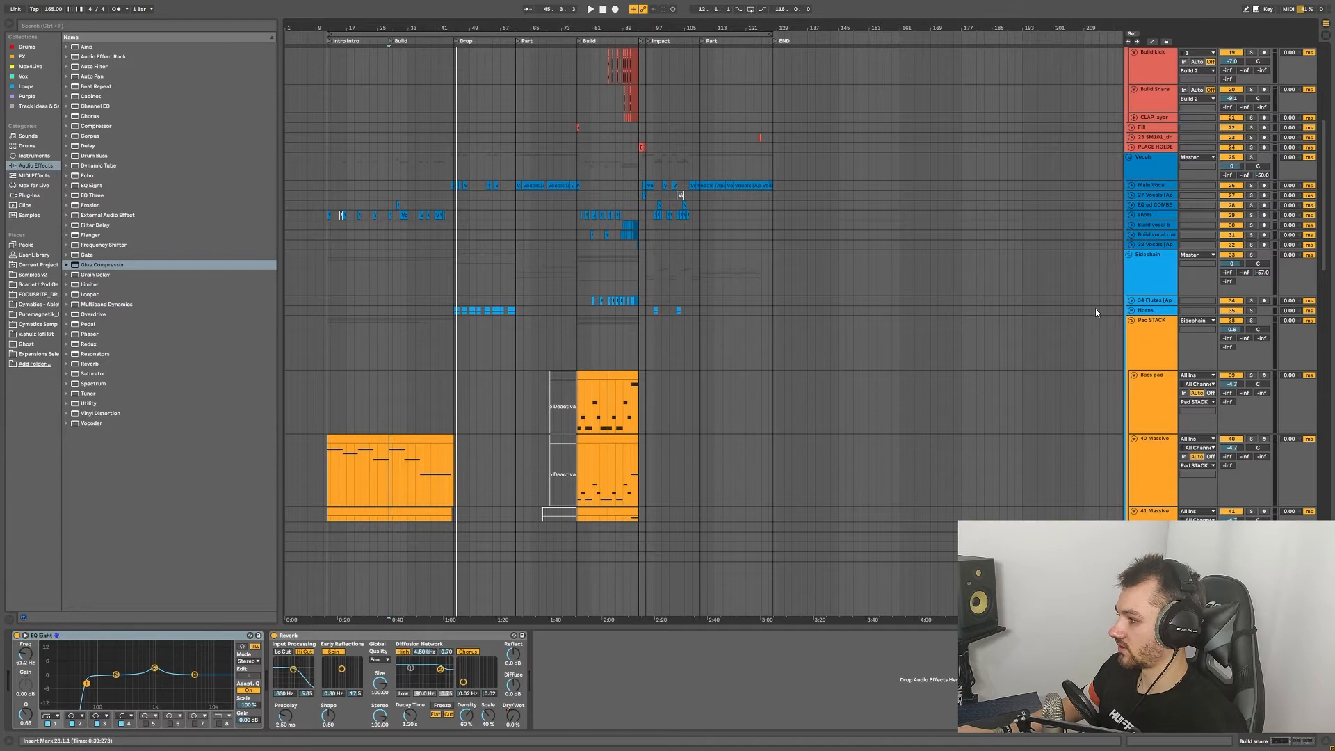
scroll(1137, 272, "up", 3)
left_click(1128, 231)
scroll(1131, 232, "up", 7)
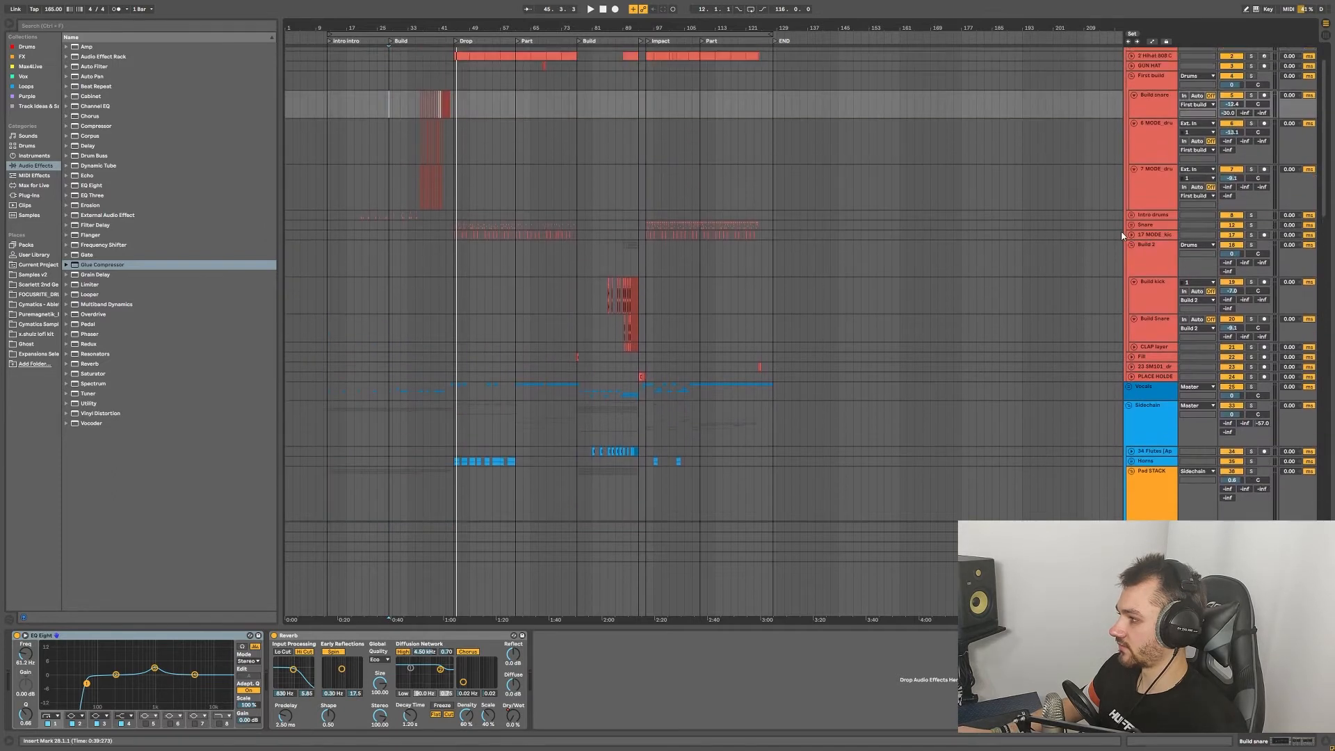
left_click(1132, 264)
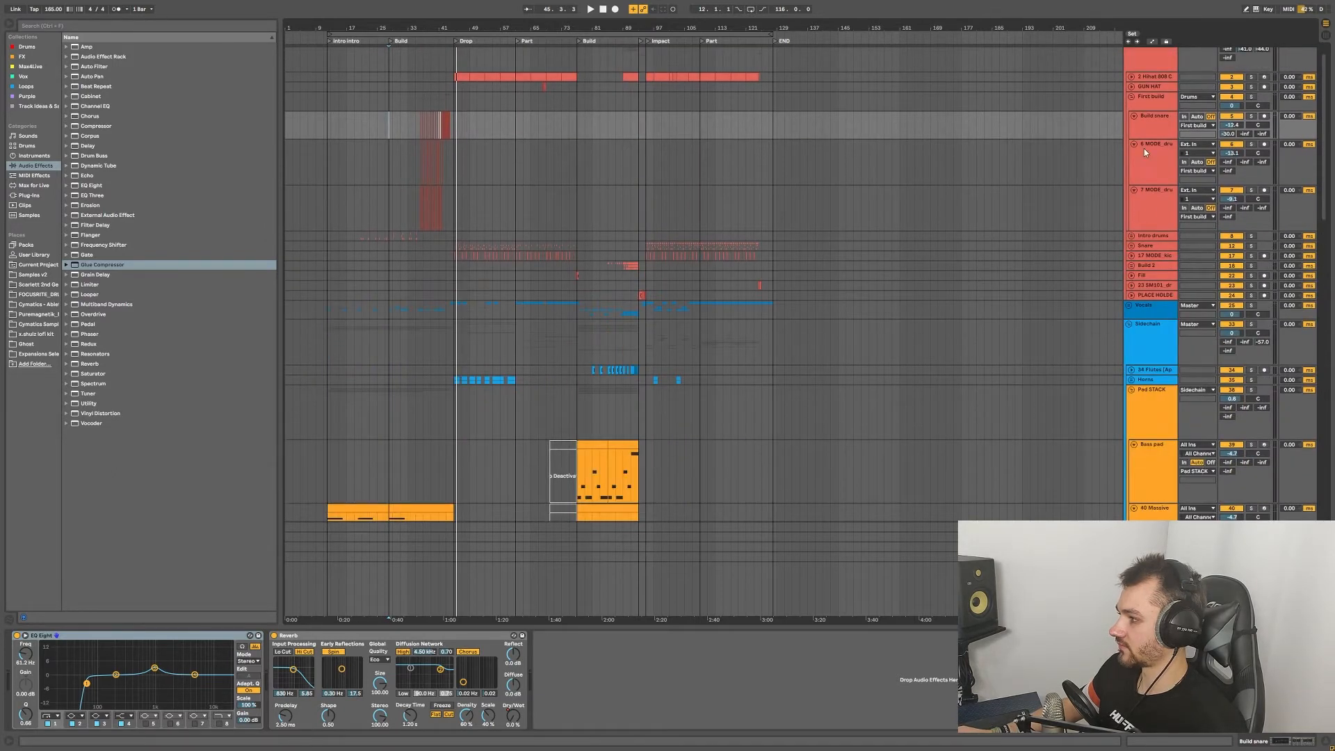
scroll(1144, 148, "up", 1)
Step: Fold the First build group and unfold the Horns group
left_click(1132, 107)
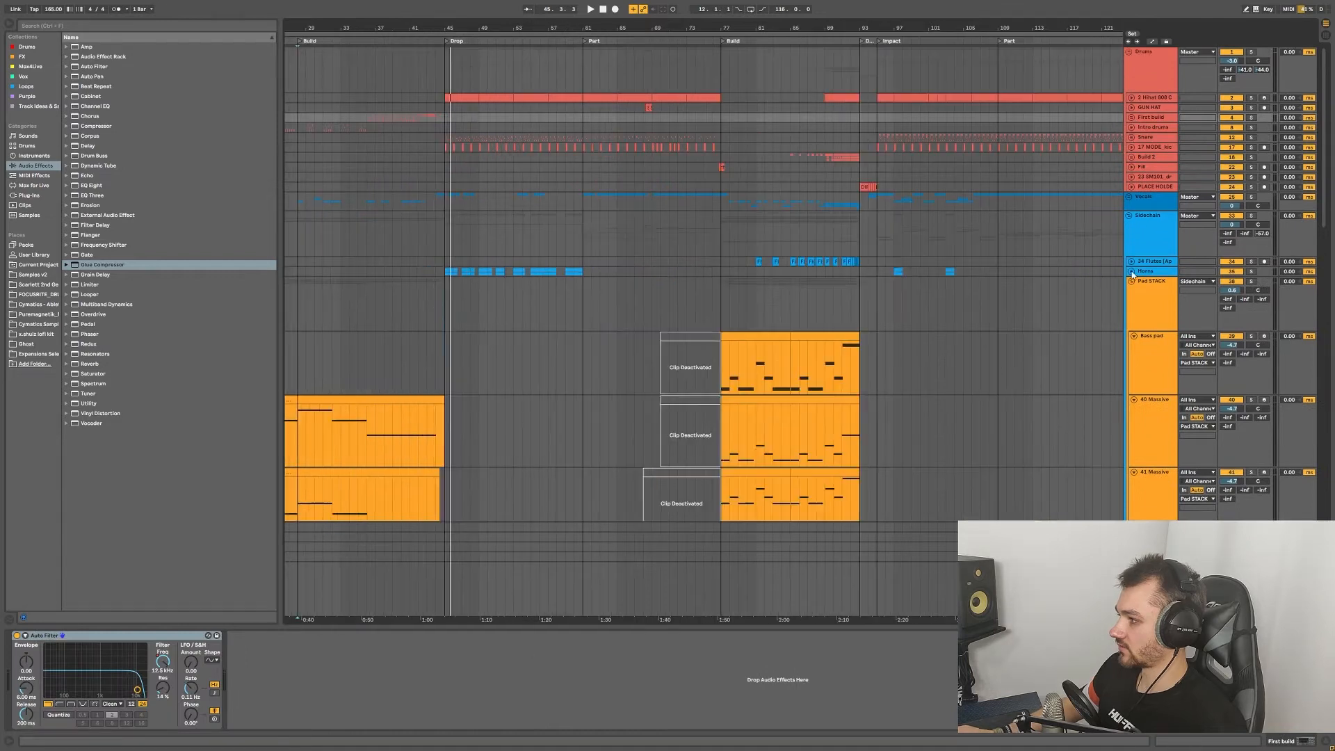
left_click(1131, 271)
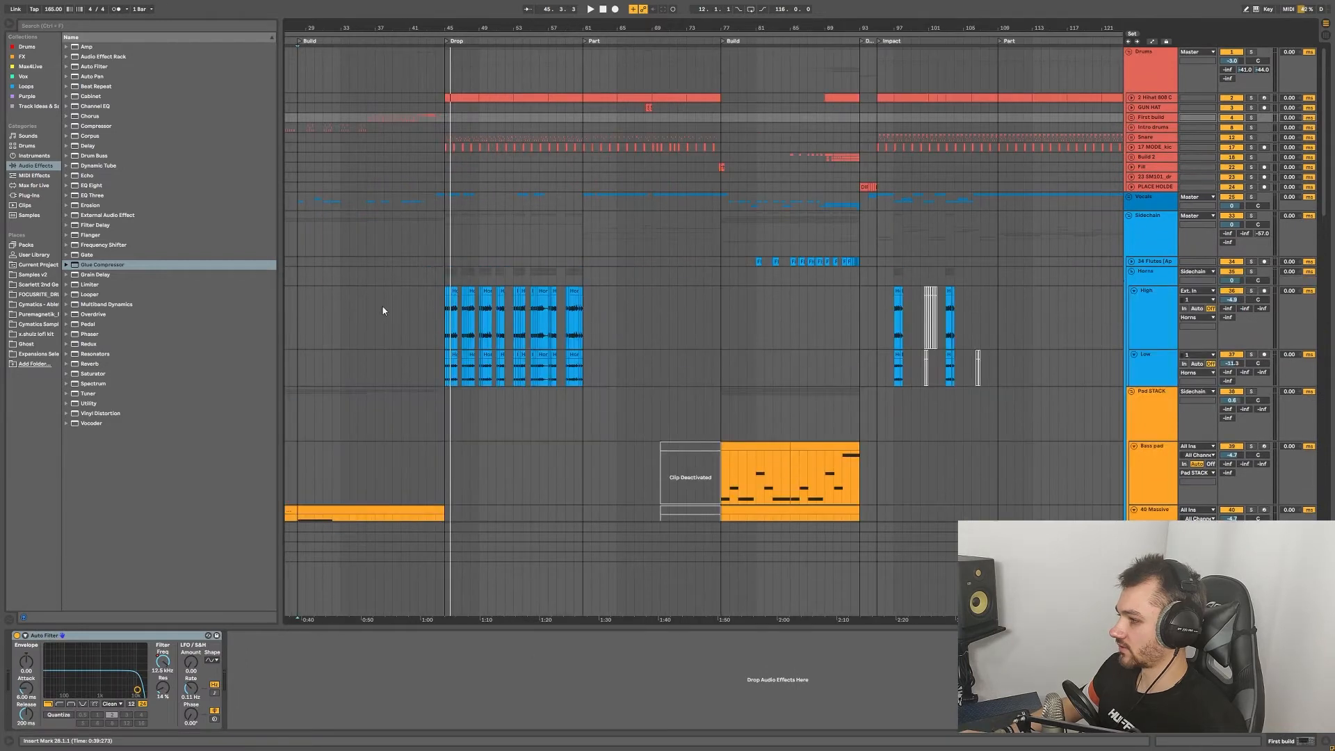
scroll(396, 307, "up", 4)
scroll(650, 311, "right", 1)
Step: Select the High horn track and play the Drop from bar 45 to bar 55
left_click(651, 311)
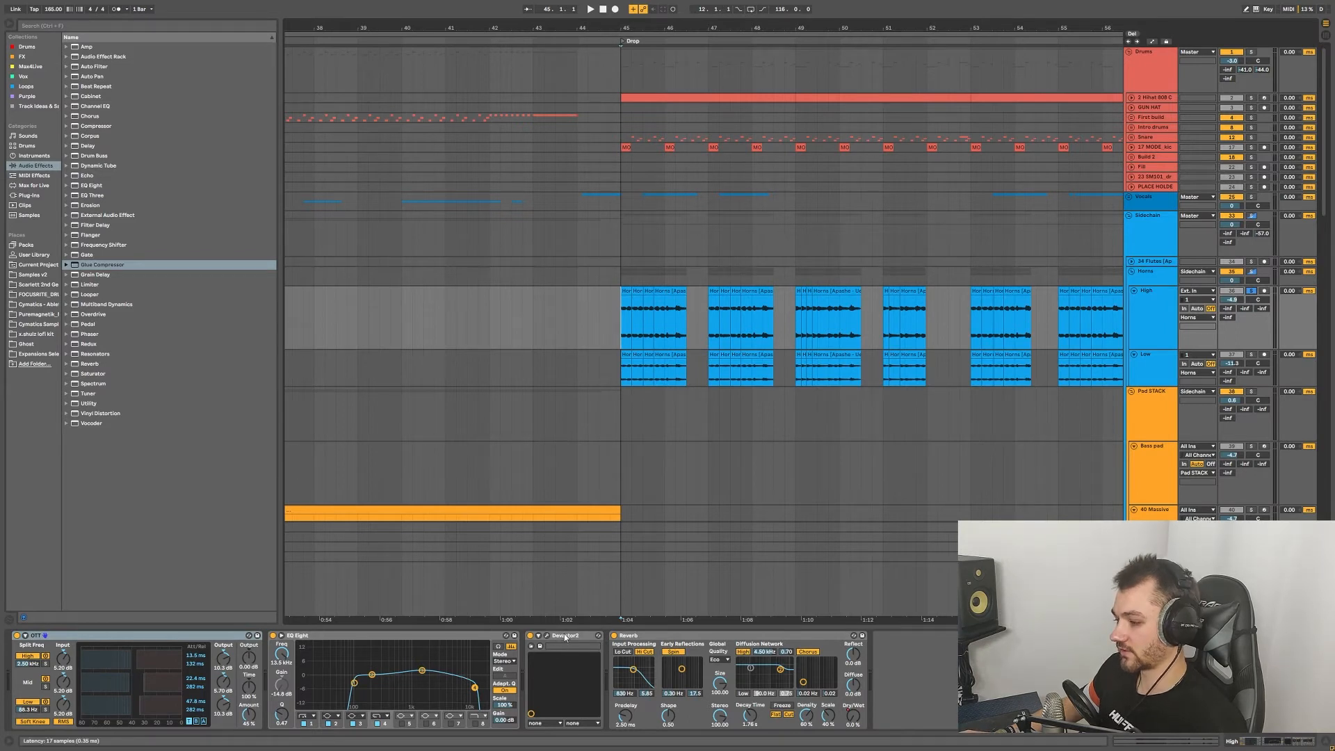
scroll(908, 456, "right", 5)
key("space")
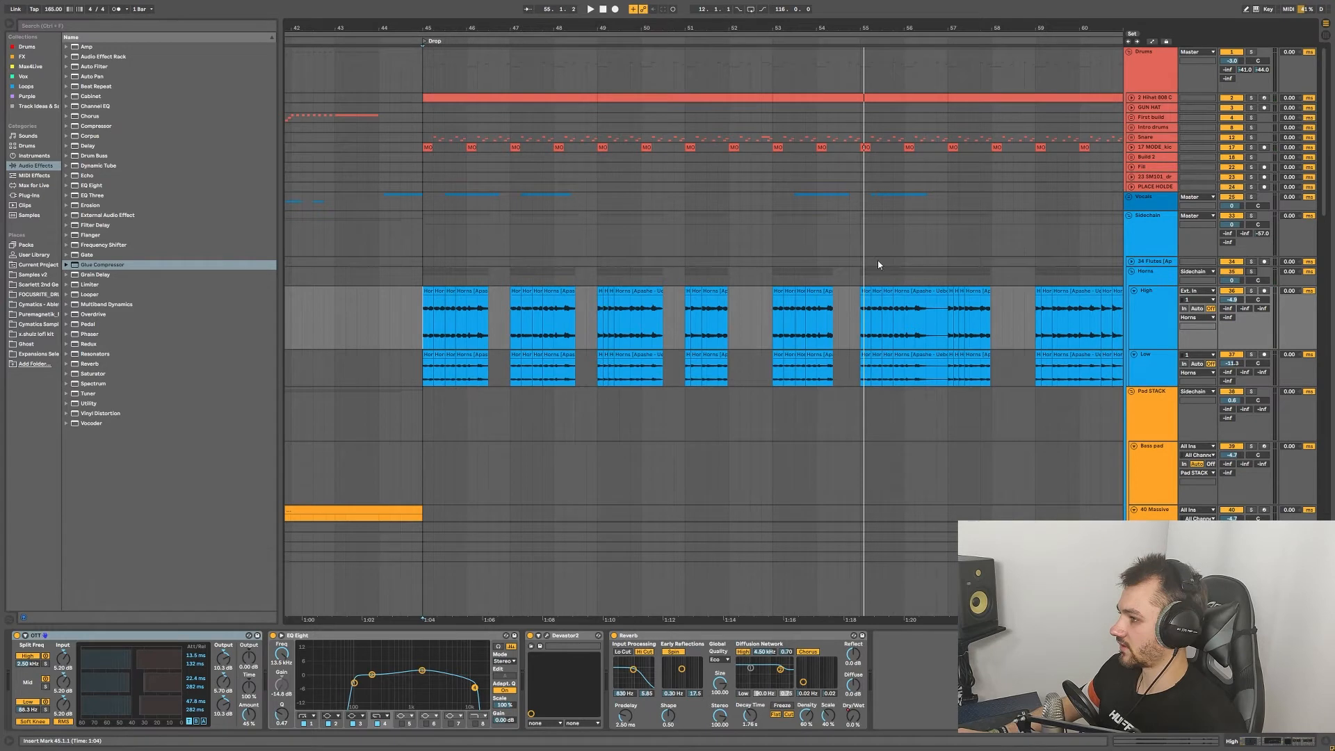
scroll(805, 299, "down", 6)
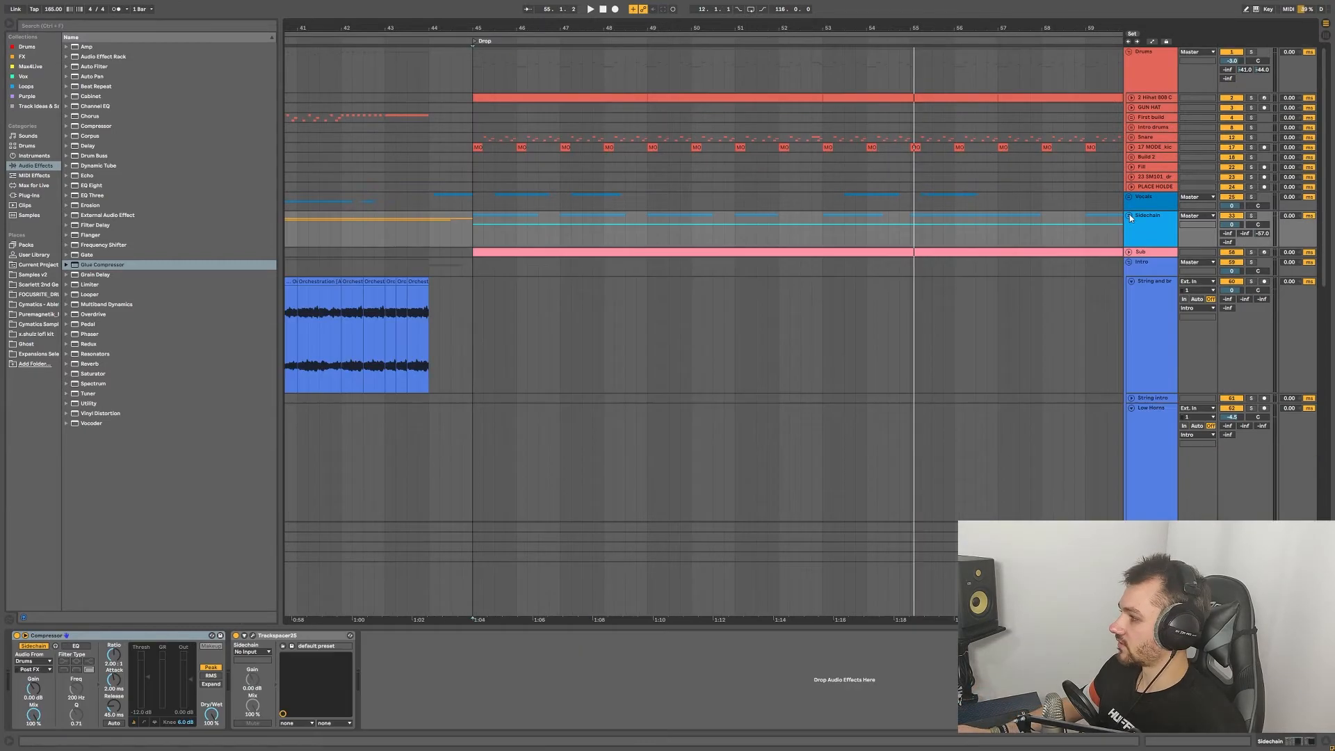
Step: Select Growl Fill and centre its Serum window showing the BA Squelch Bounce (ASL) preset
scroll(1048, 285, "down", 15)
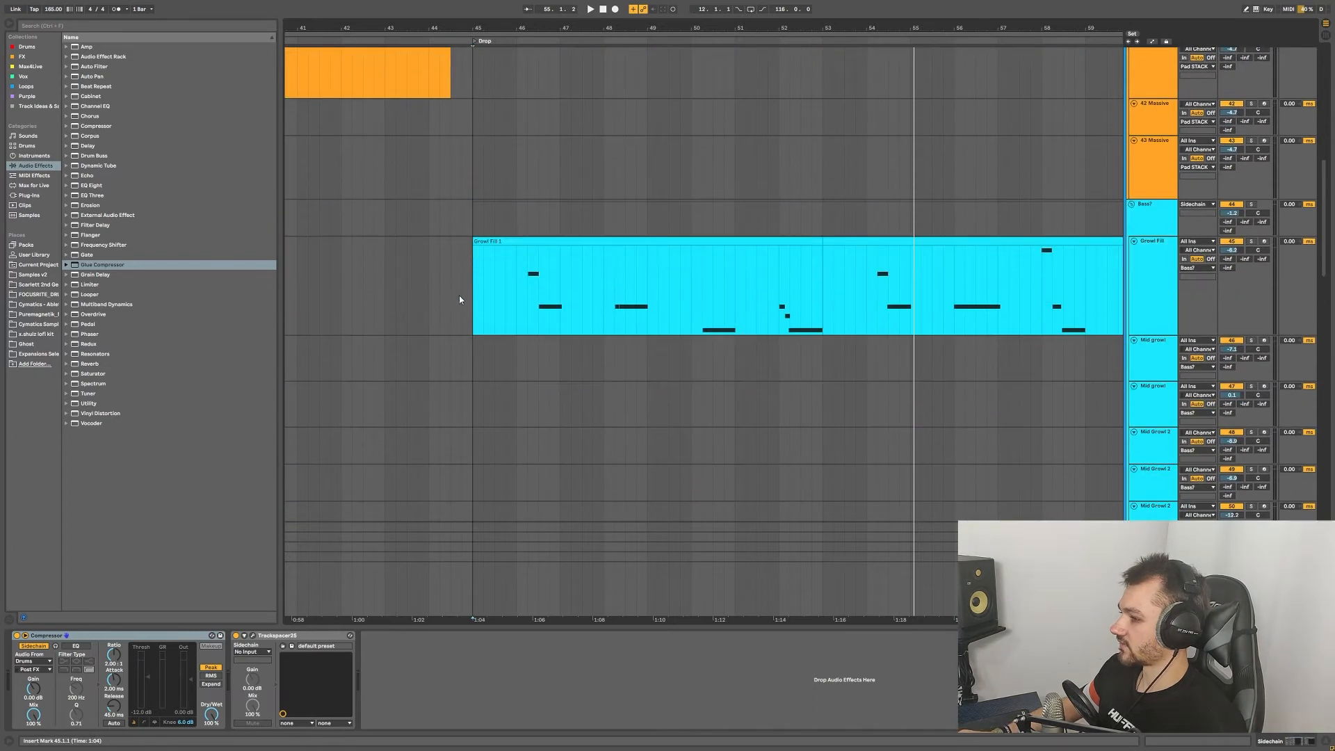
left_click(470, 290)
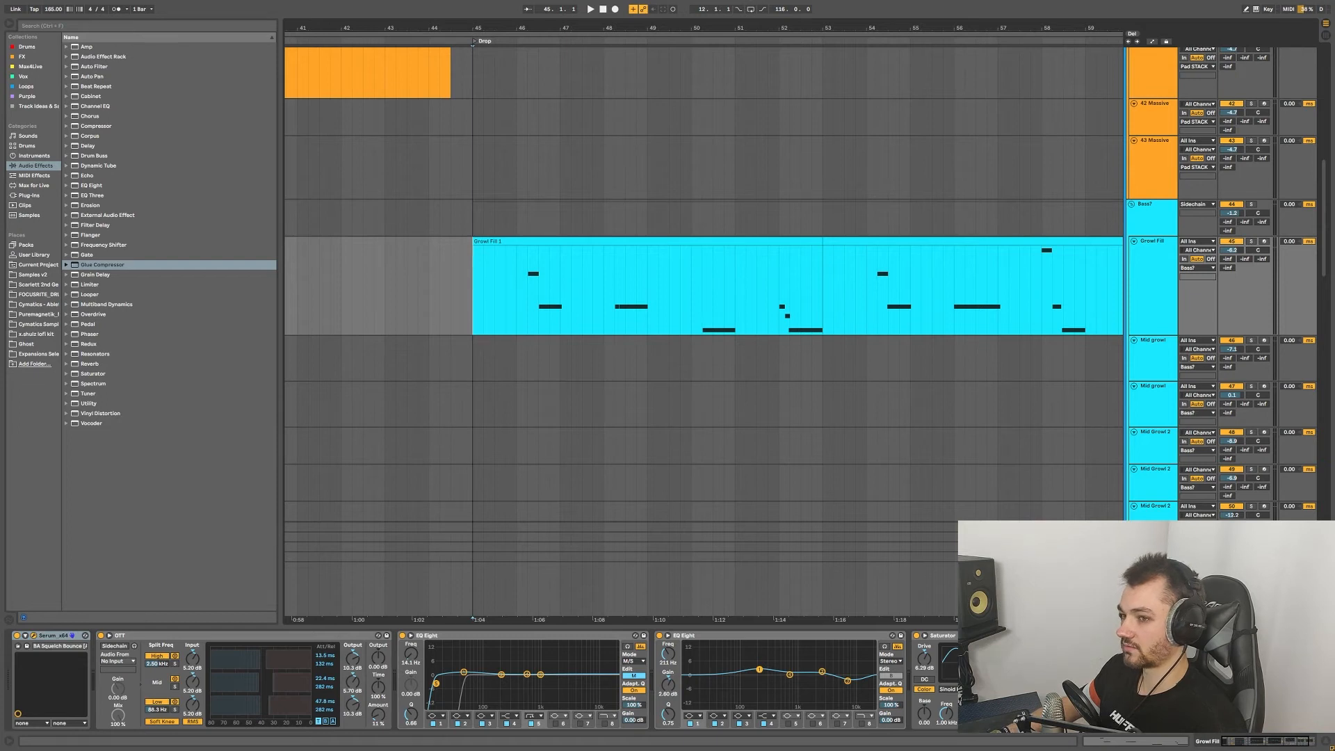
left_click_drag(135, 119, 685, 149)
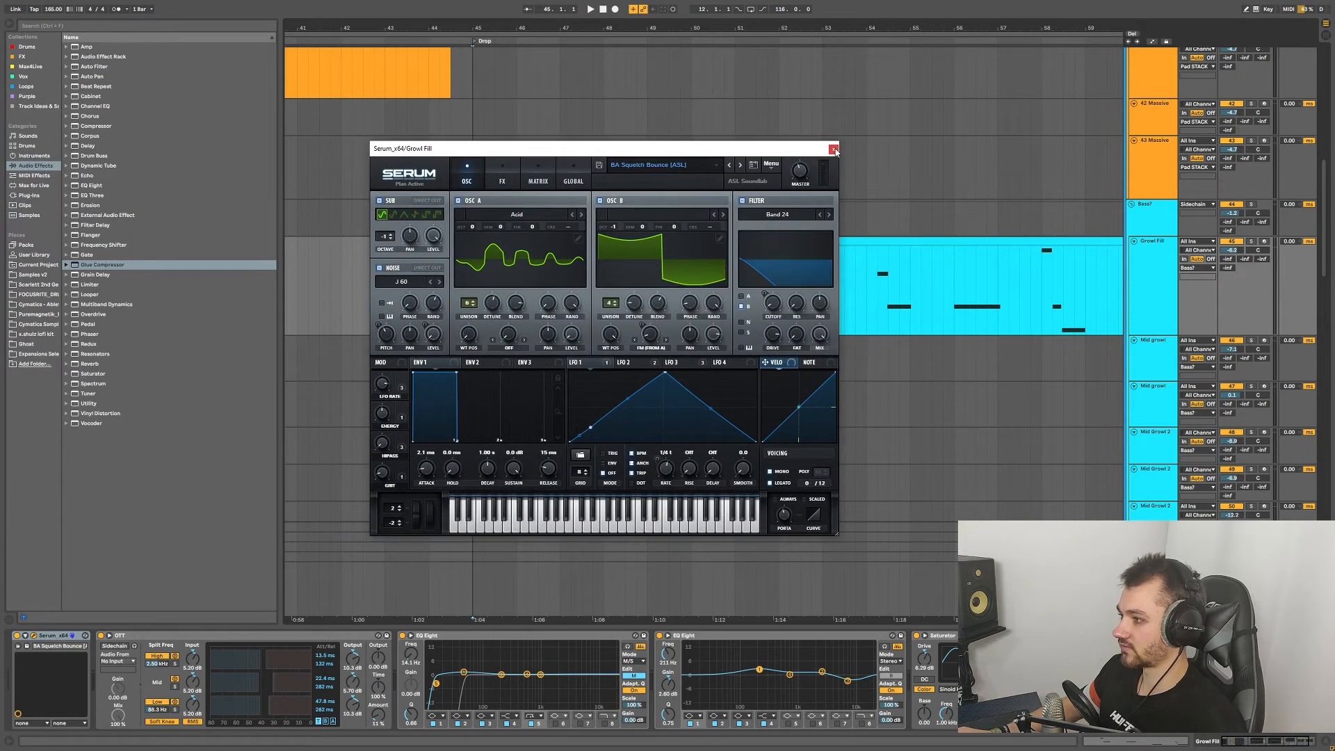
Step: Close Serum and inspect the OTT and EQ Eight devices on the Growl Fill chain
left_click(833, 150)
left_click(289, 639)
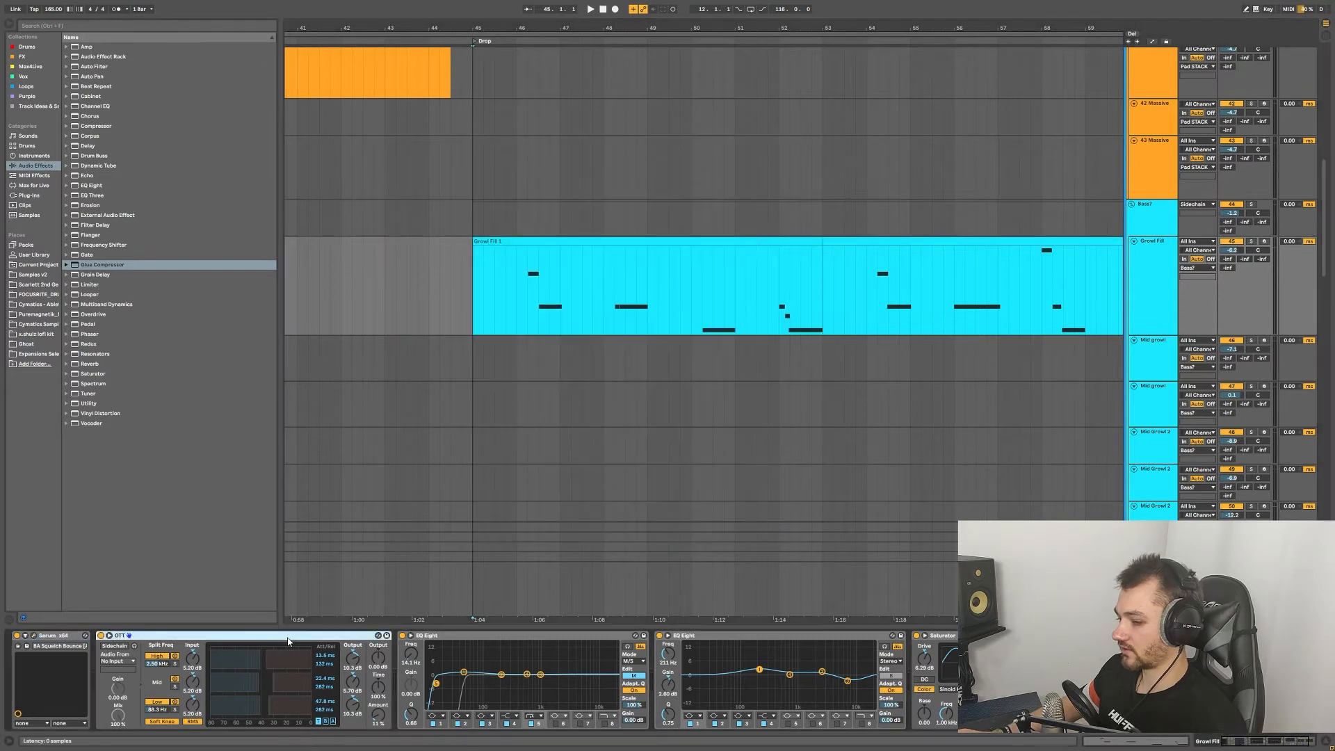
left_click(546, 639)
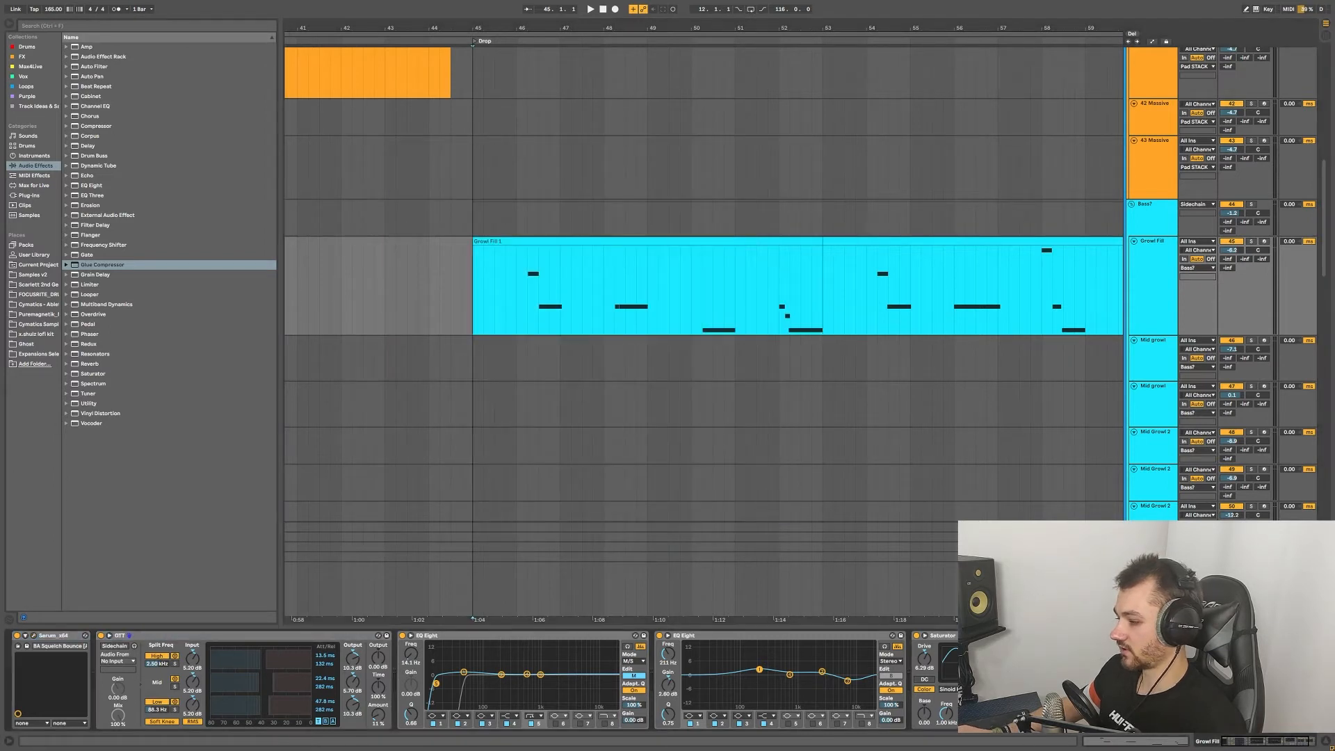
left_click_drag(1249, 742, 1188, 746)
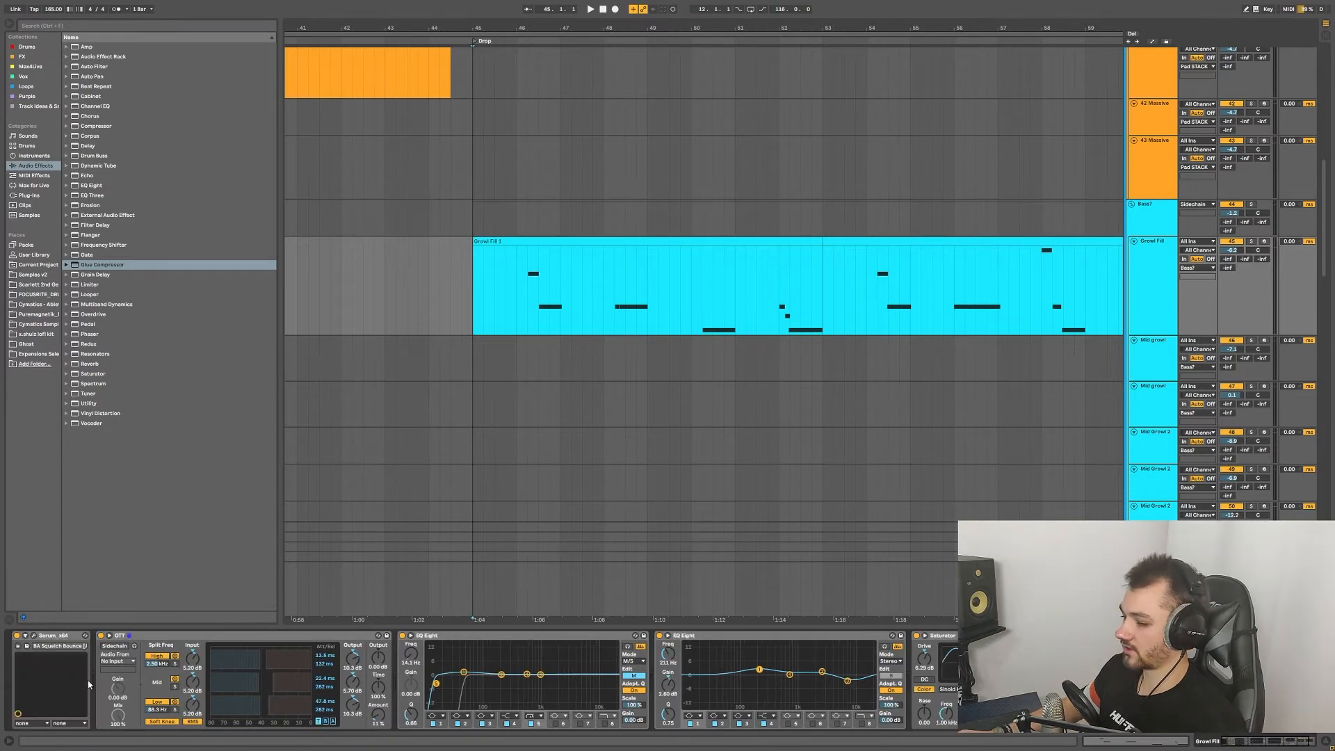
Step: Browse Serum's FX section, close it, and set the start point at 45.2.1
left_click(33, 635)
left_click(510, 181)
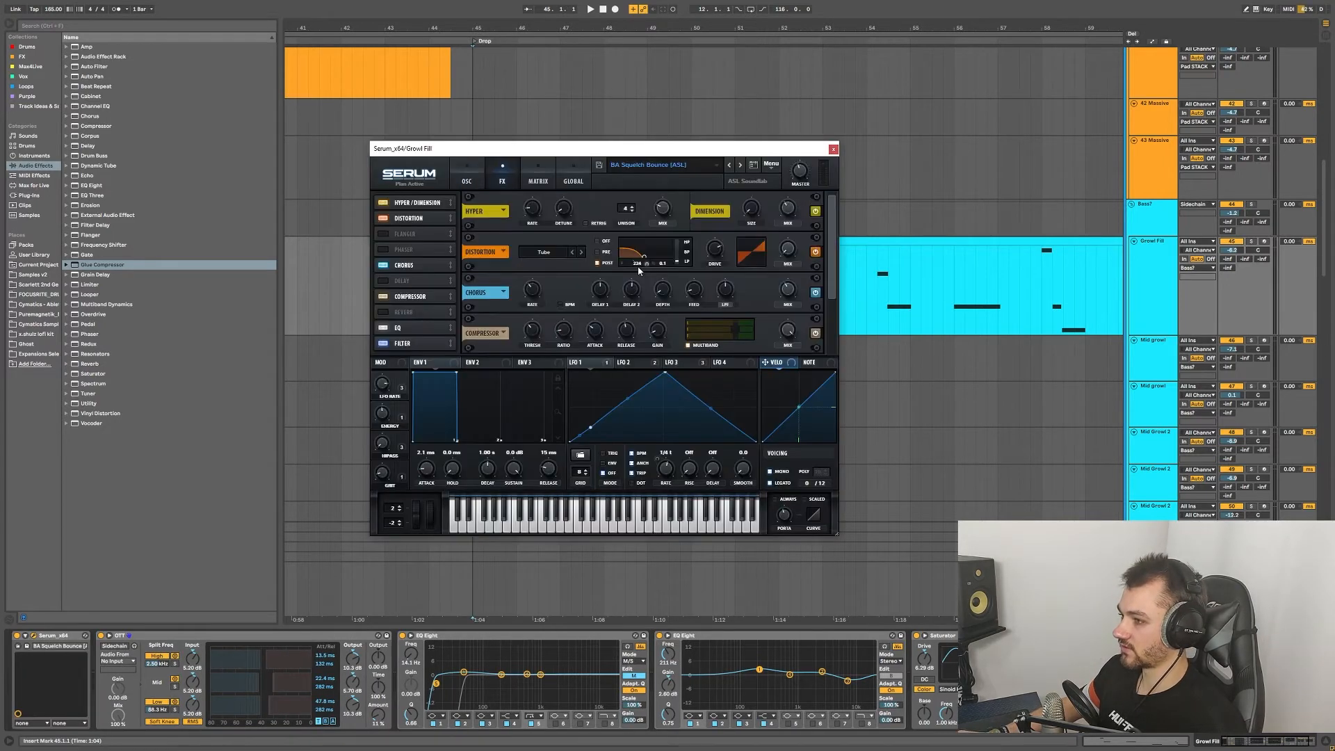
left_click_drag(832, 212, 817, 245)
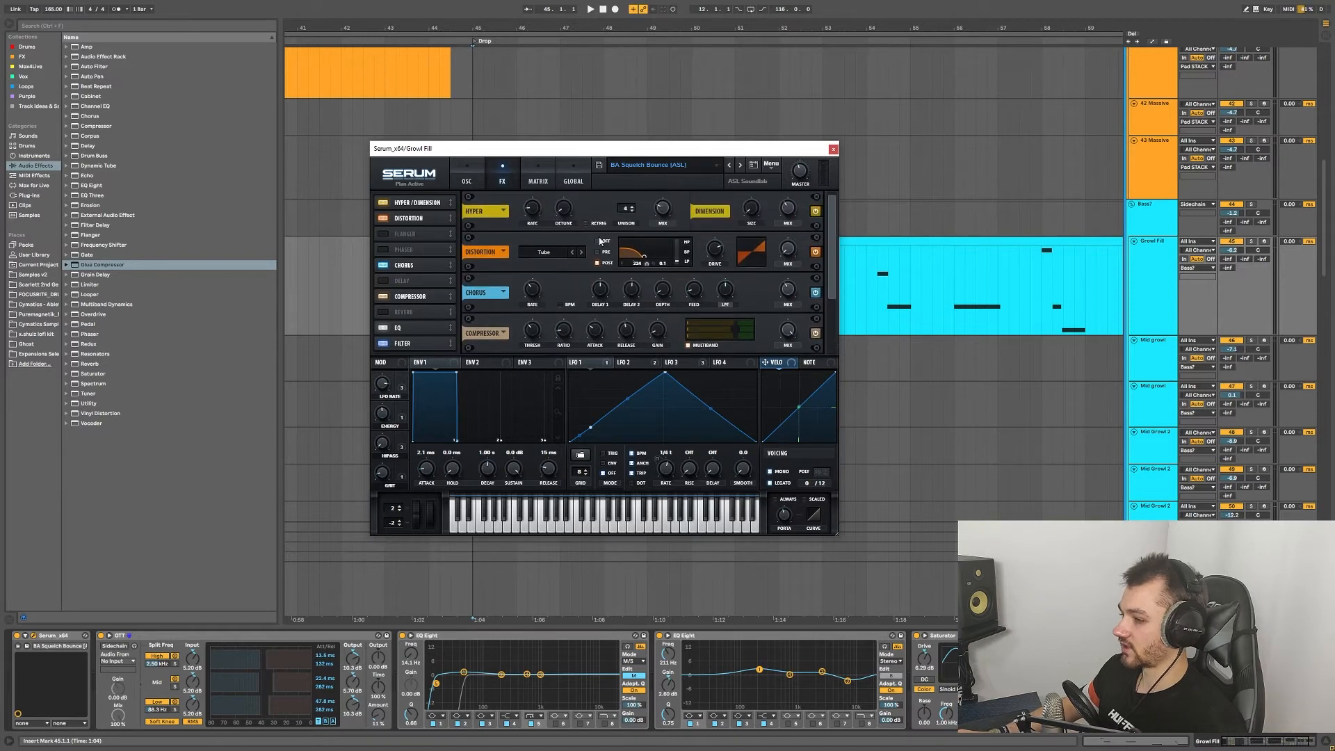
scroll(512, 281, "down", 3)
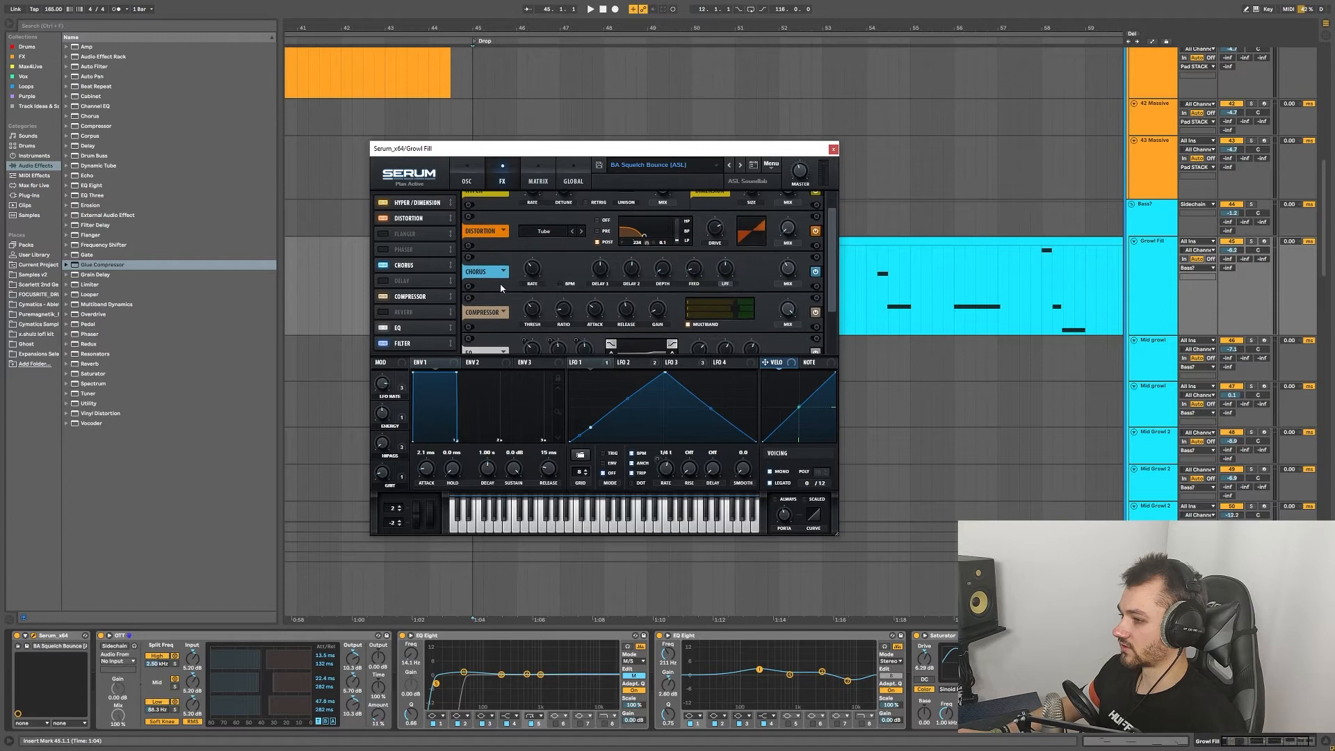
scroll(496, 306, "down", 3)
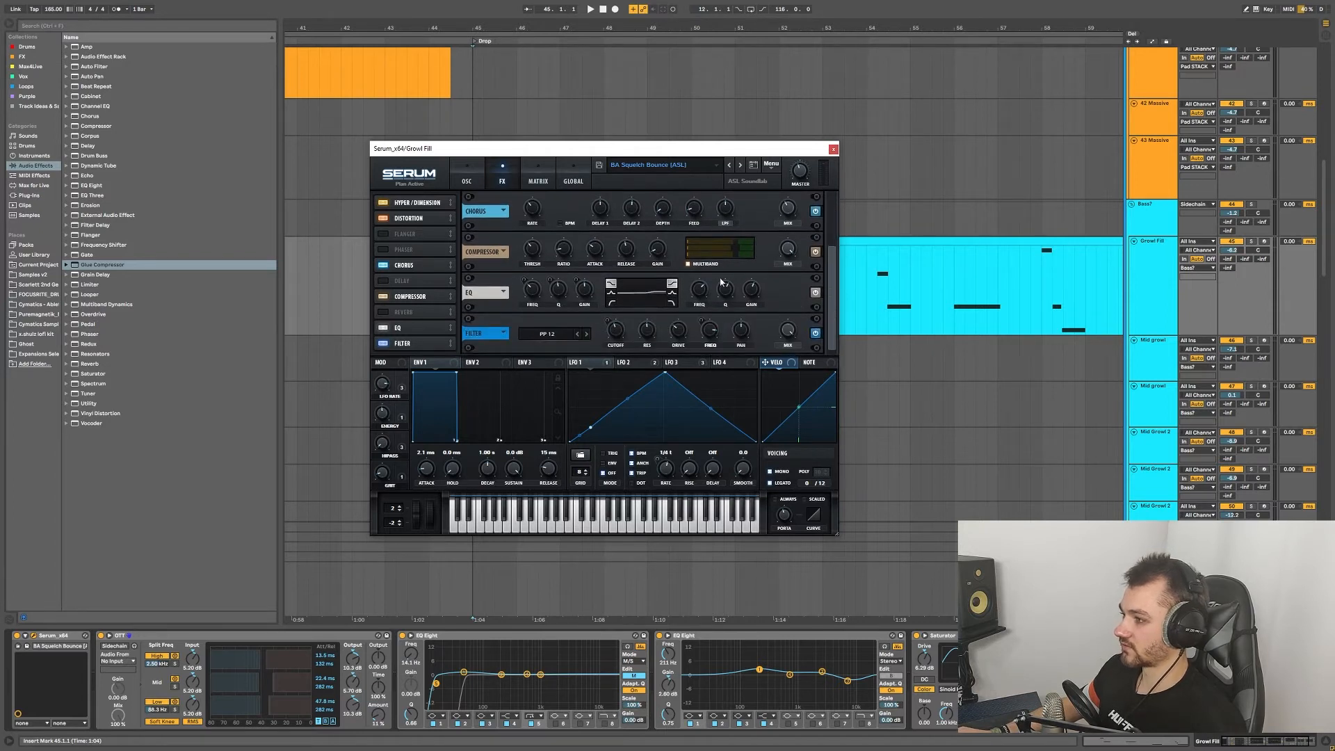
left_click_drag(830, 269, 831, 229)
left_click(833, 149)
left_click(480, 274)
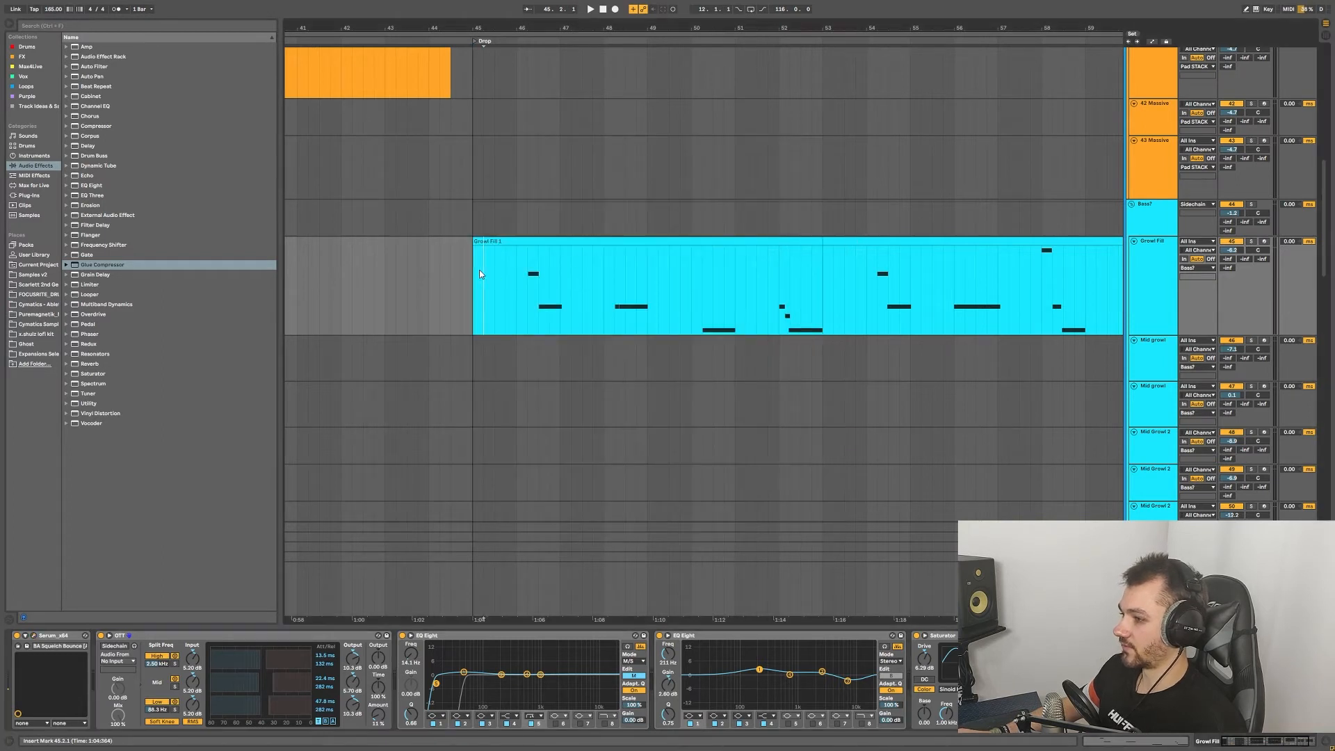
Step: Show automation lanes and time-select 48.3.1 to 49.1.1 in the Growl Fill clip
scroll(1062, 190, "up", 2)
key("a")
scroll(626, 343, "up", 5)
scroll(621, 345, "down", 2)
scroll(606, 343, "down", 1)
scroll(566, 336, "down", 2)
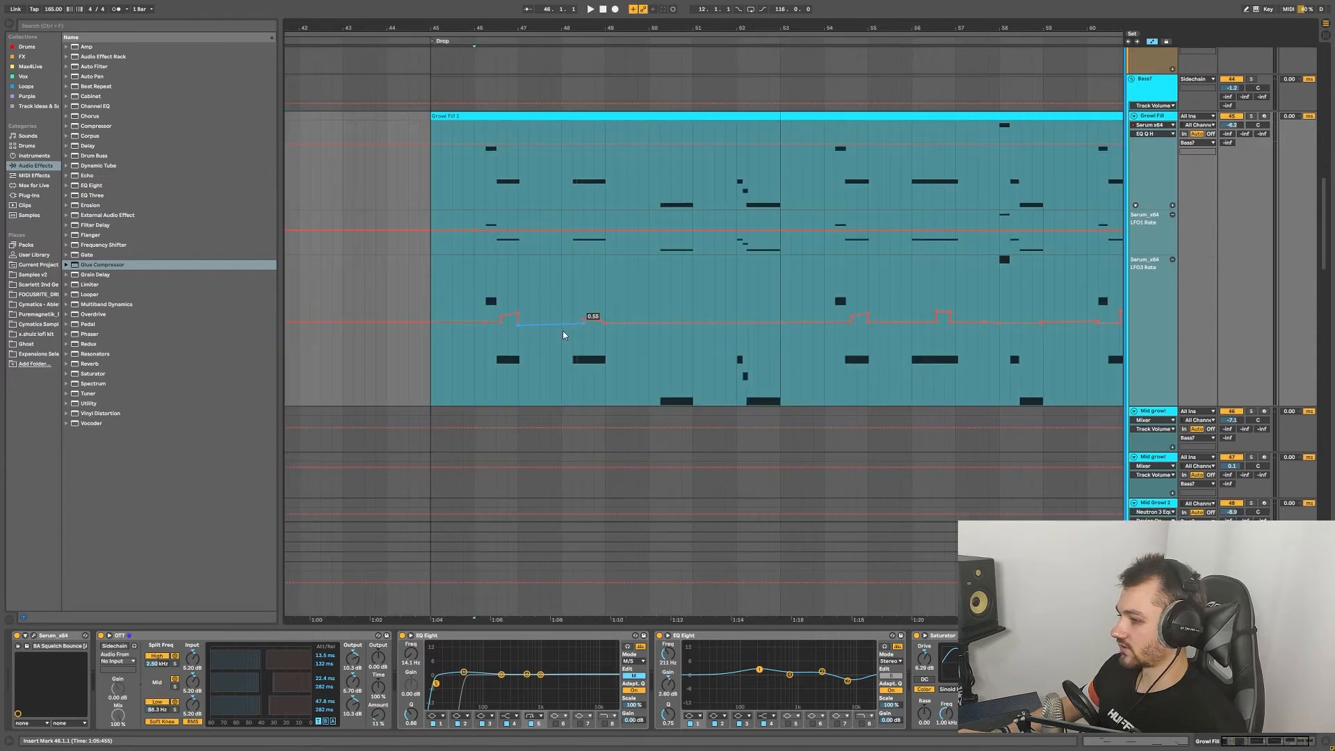
scroll(504, 338, "up", 2)
left_click_drag(461, 344, 532, 340)
left_click(487, 348)
left_click_drag(680, 341, 728, 343)
Step: Play from 46.2.1, then fold the Bass? group into one row
scroll(737, 343, "down", 3)
scroll(730, 372, "down", 3)
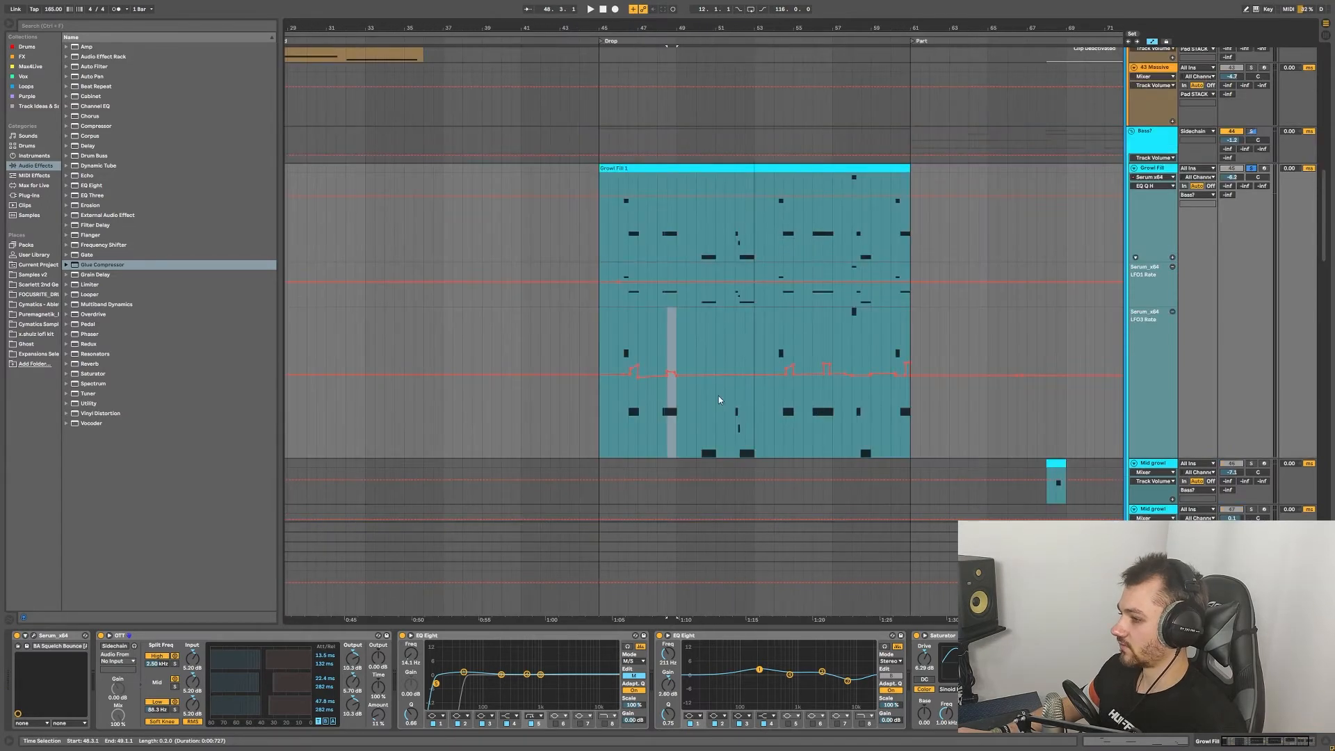
scroll(728, 395, "up", 3)
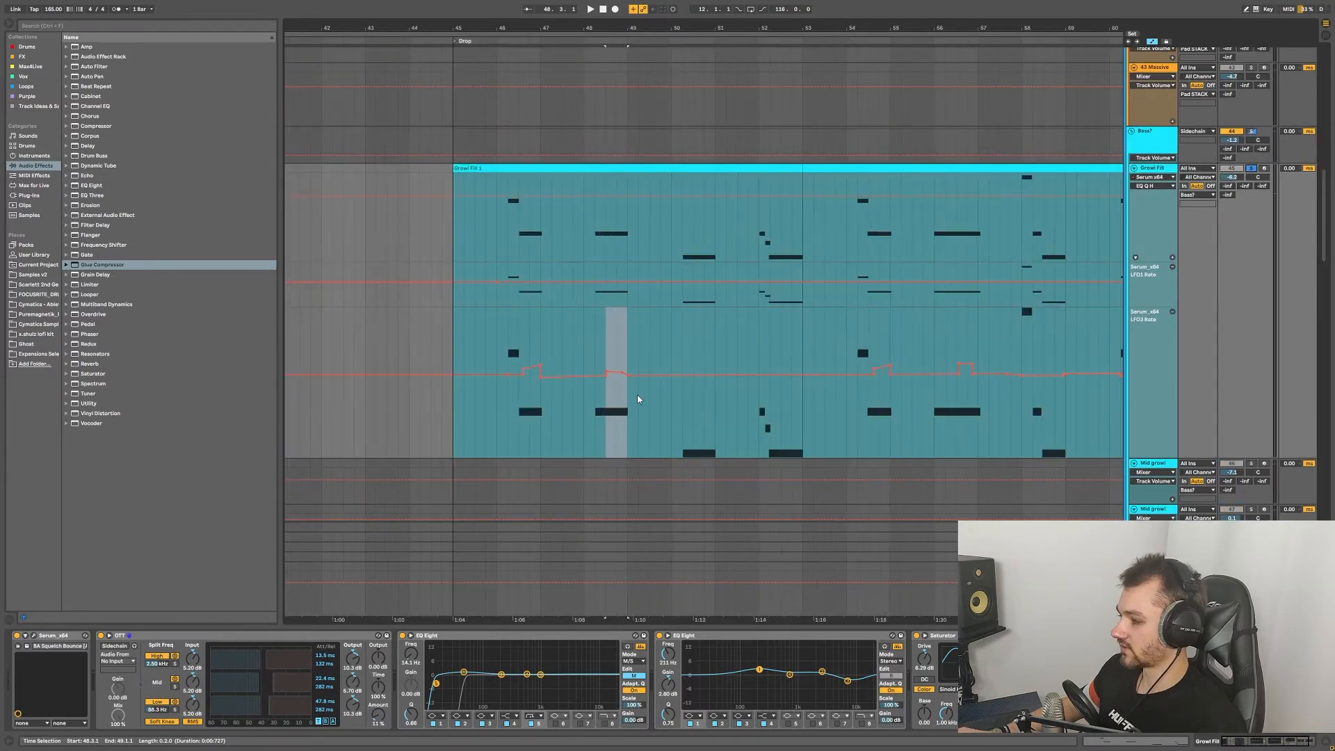
left_click(508, 388)
key("space")
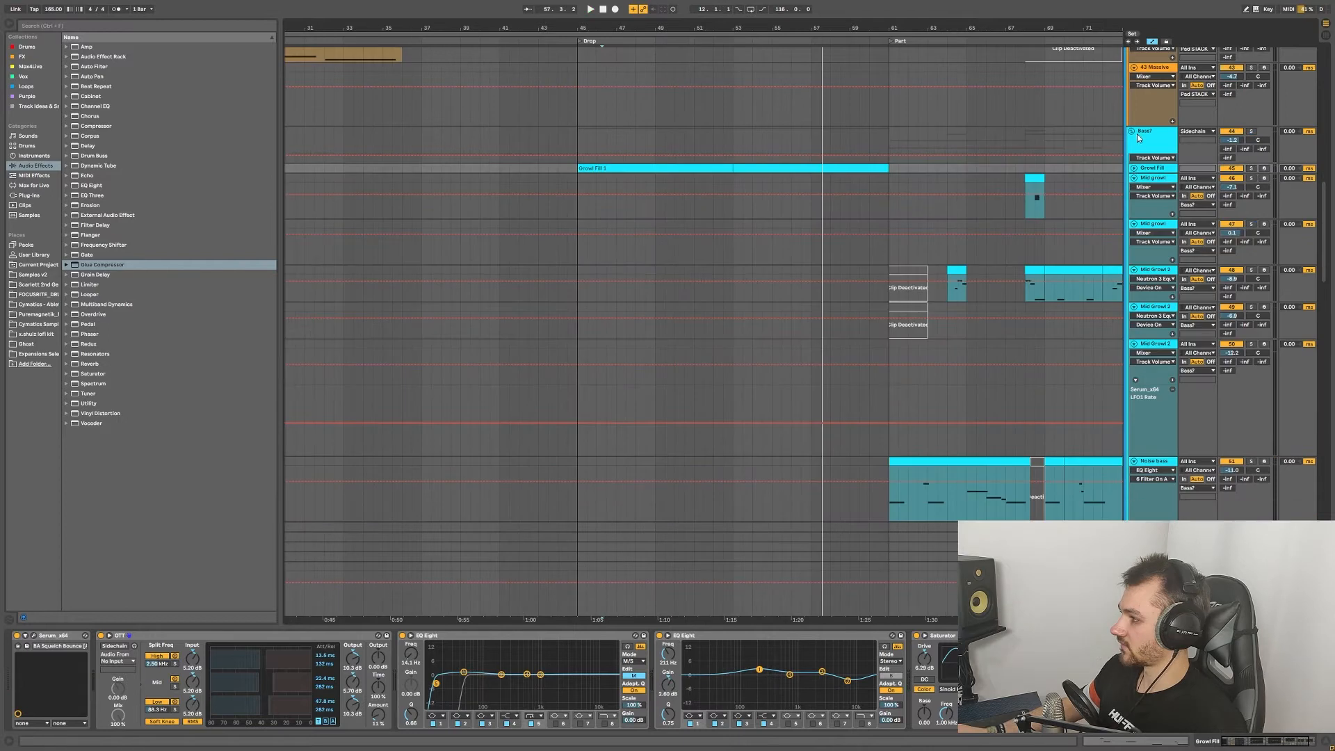
left_click(1131, 132)
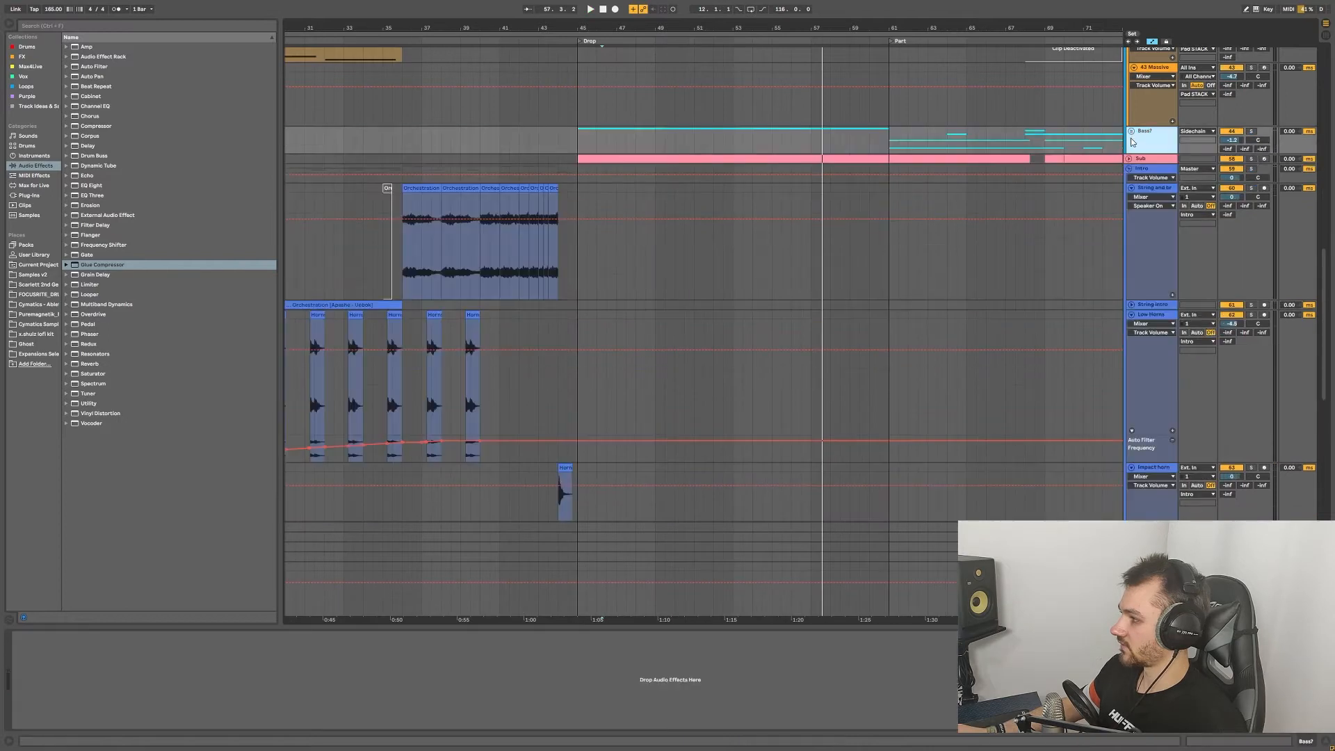
Step: Unfold the Sub track and inspect its Operator, EQ Eight and Multiband Dynamics chain
left_click(1129, 159)
scroll(695, 166, "up", 3)
left_click(685, 159)
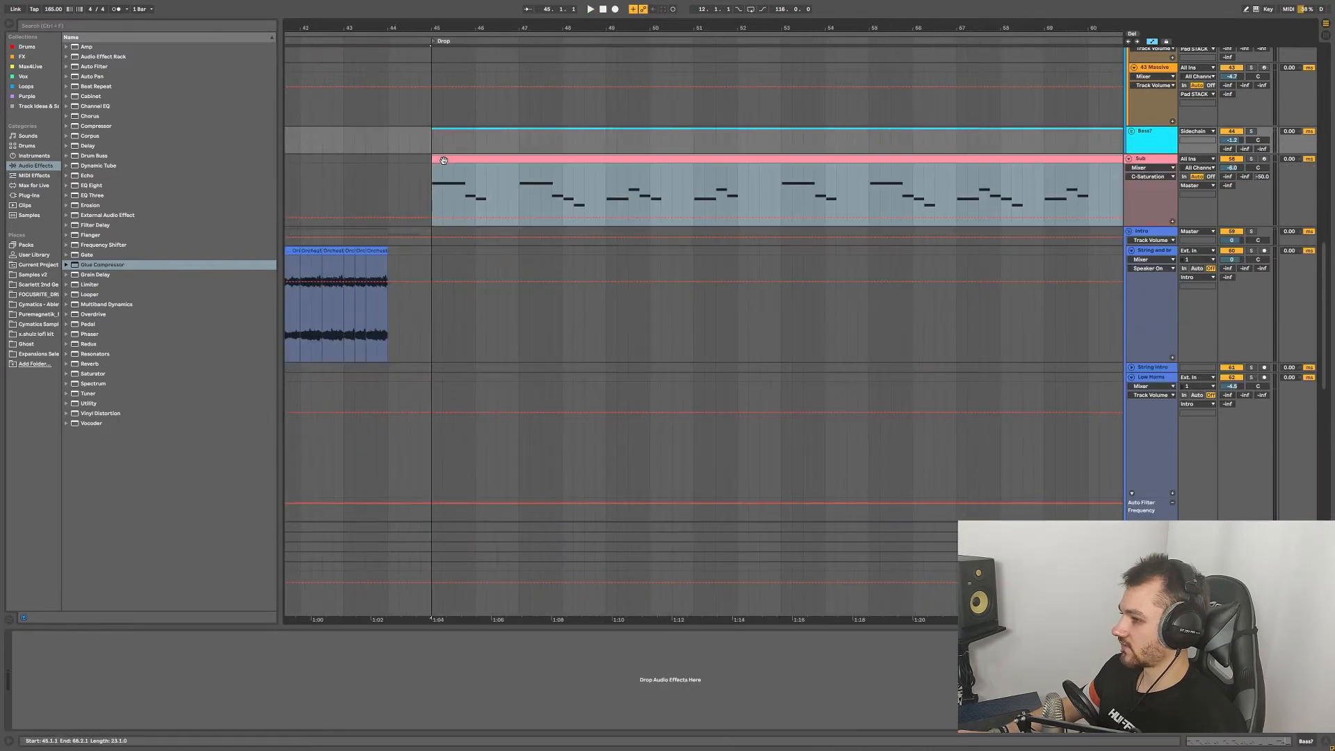
left_click_drag(1289, 746, 1264, 749)
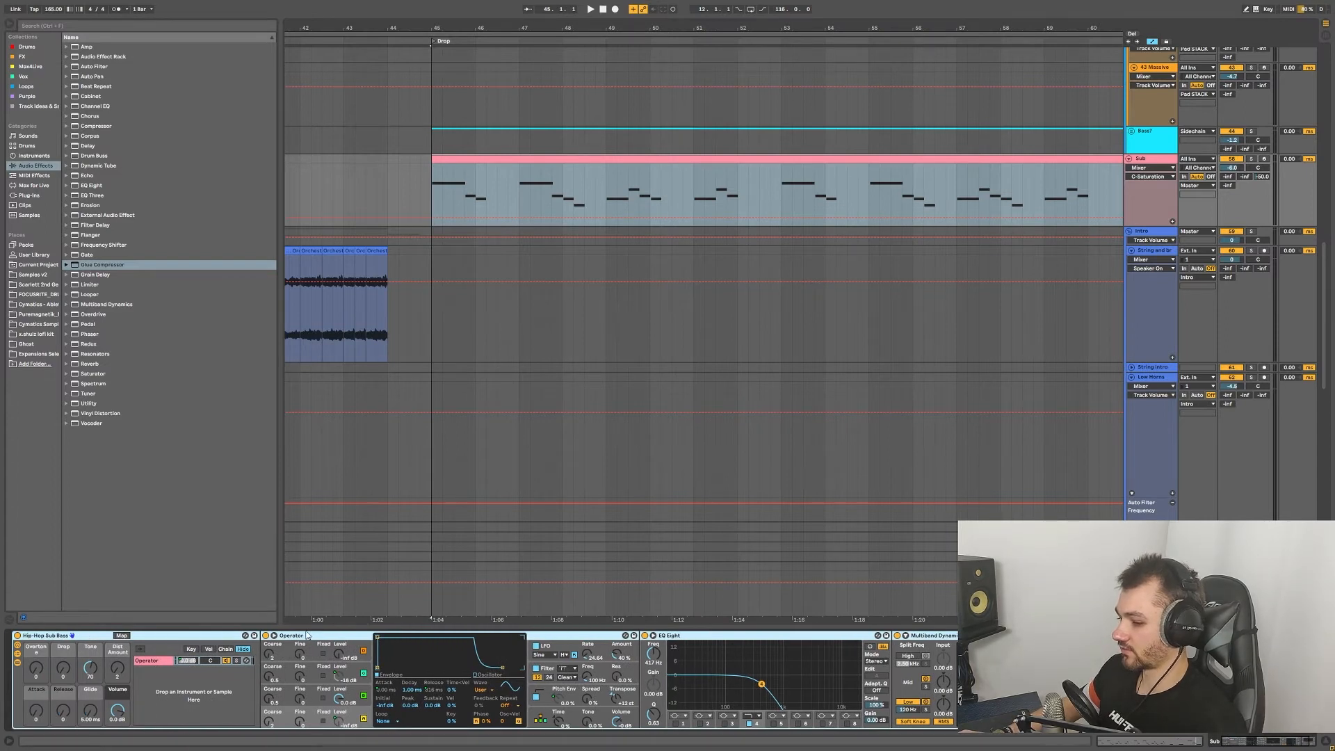
left_click_drag(1264, 742, 1277, 743)
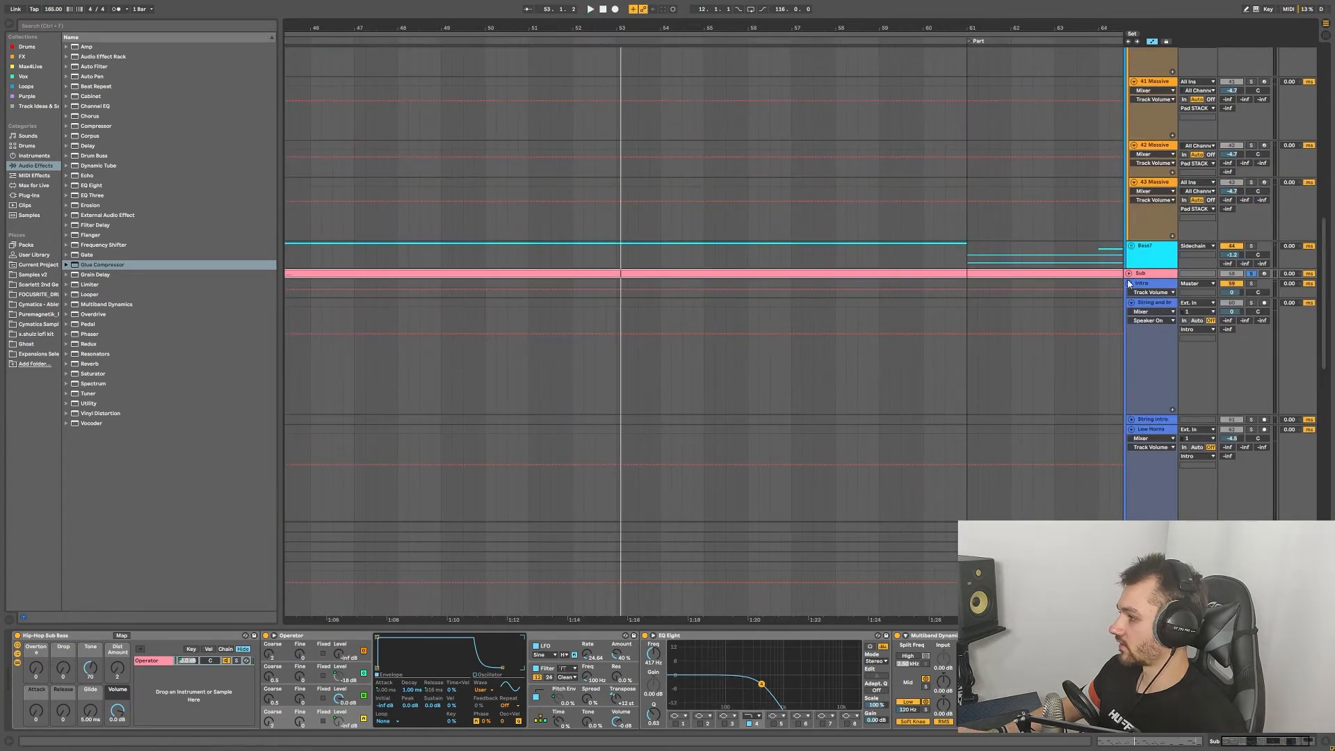
Step: Fold the Intro group and scroll up to the FX, Drums and Horns tracks
left_click(1129, 284)
scroll(1104, 285, "down", 3, "ctrl")
scroll(1112, 268, "up", 8)
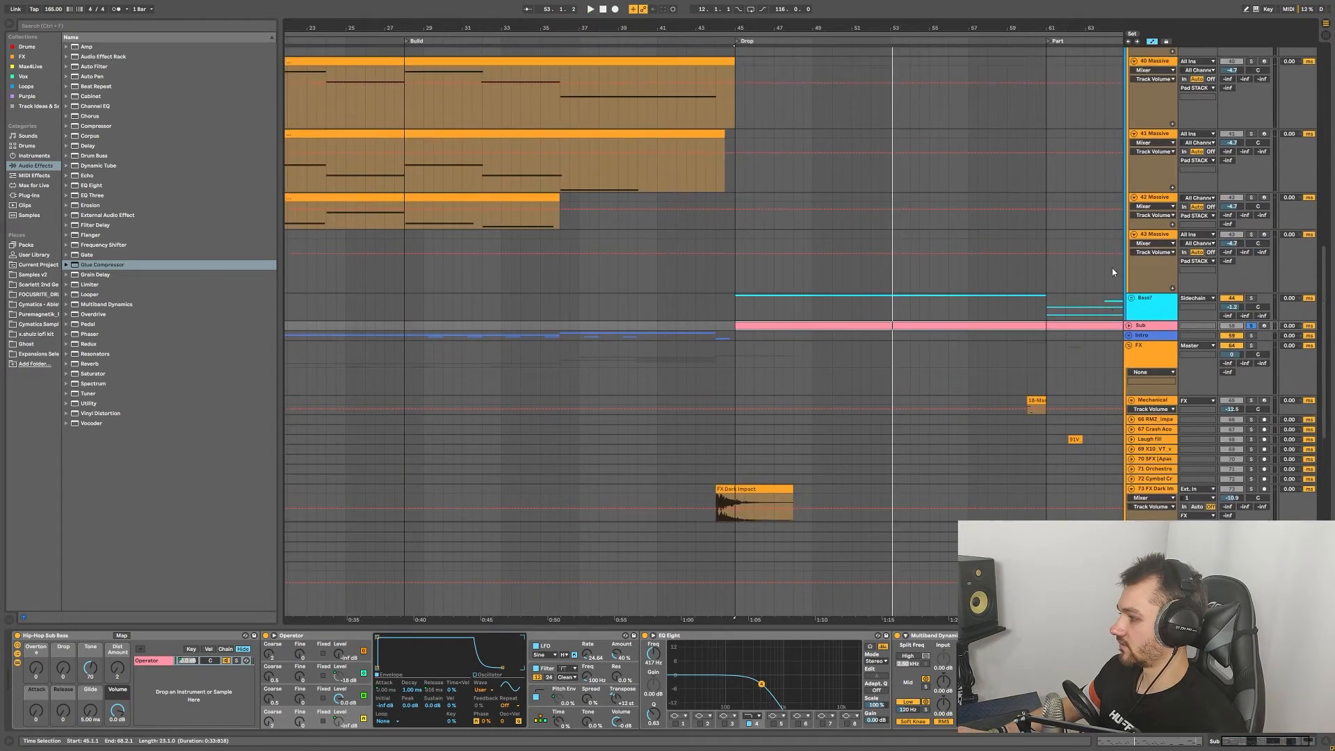
scroll(1126, 236, "up", 6)
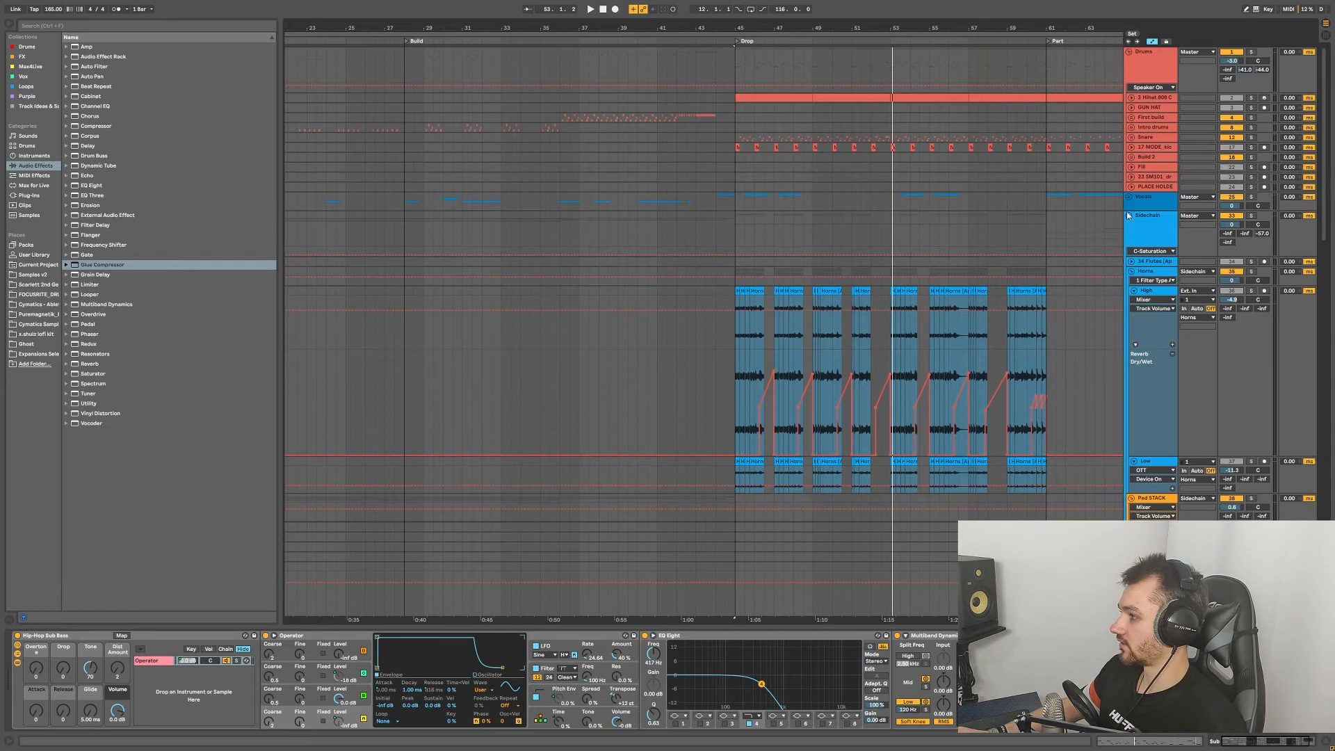
Step: Fold the Sidechain group and bring the Drums tracks at the Drop into view
left_click(1130, 220)
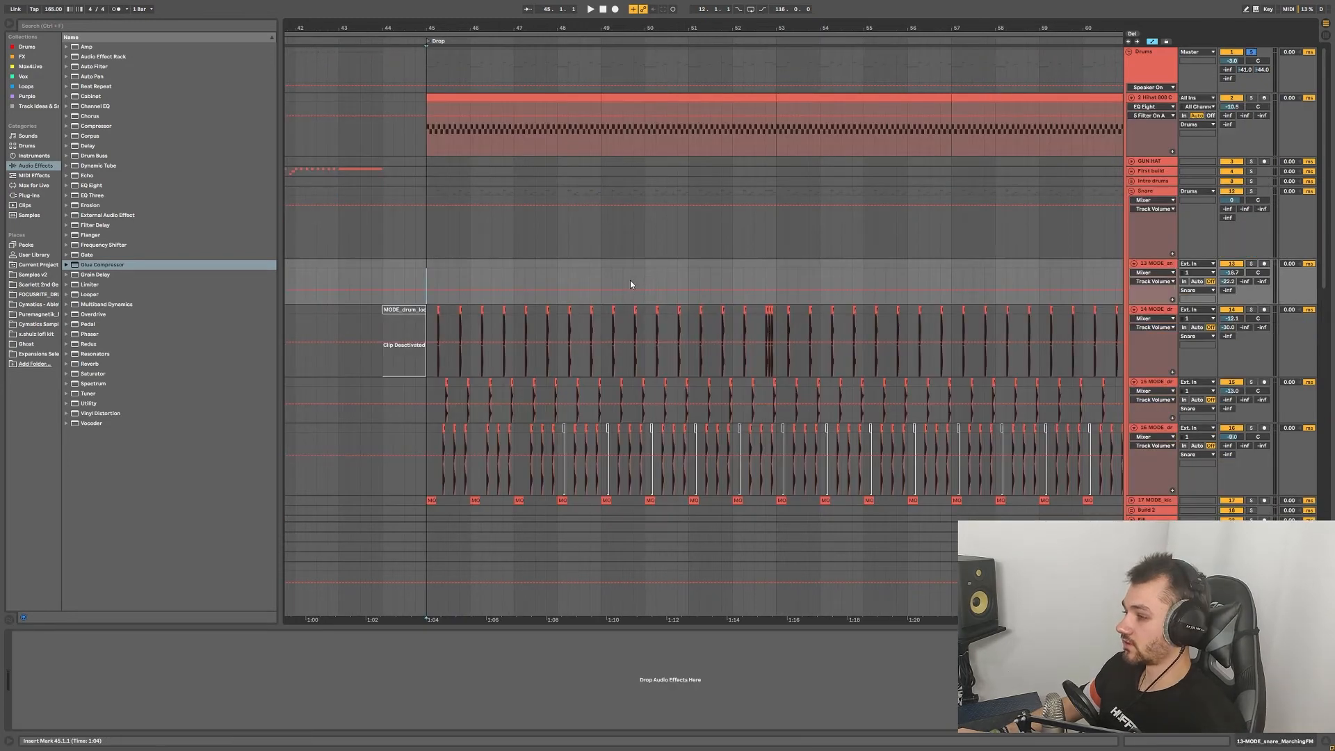
scroll(630, 281, "left", 3)
scroll(673, 278, "down", 1)
scroll(673, 278, "up", 10, "ctrl")
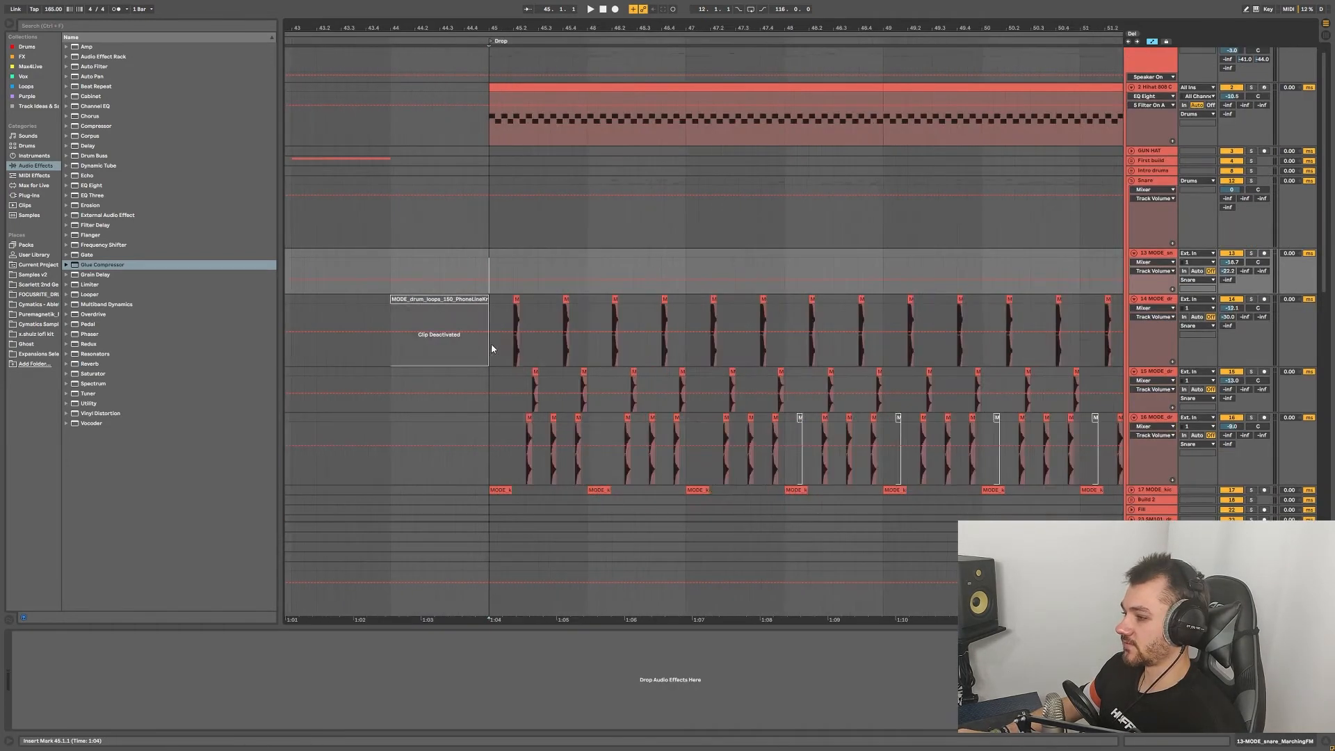
scroll(561, 315, "right", 1)
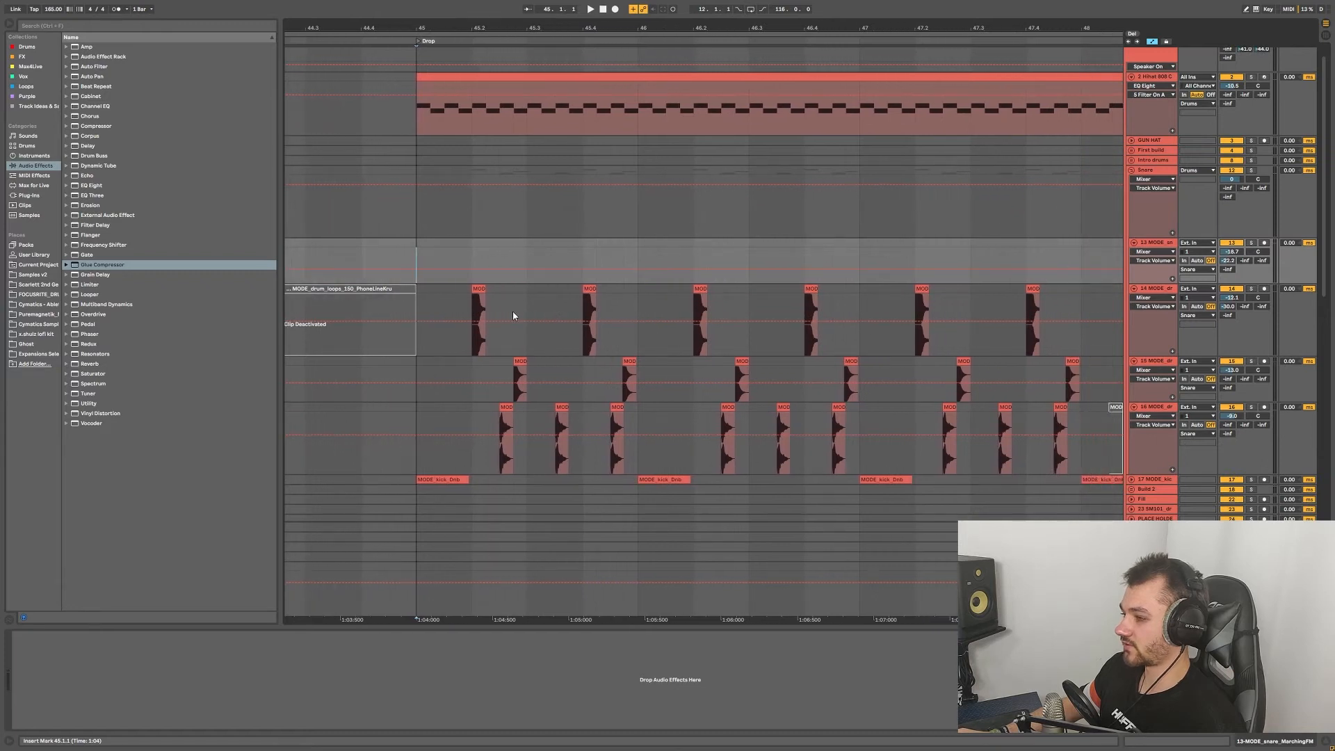
scroll(513, 316, "down", 1)
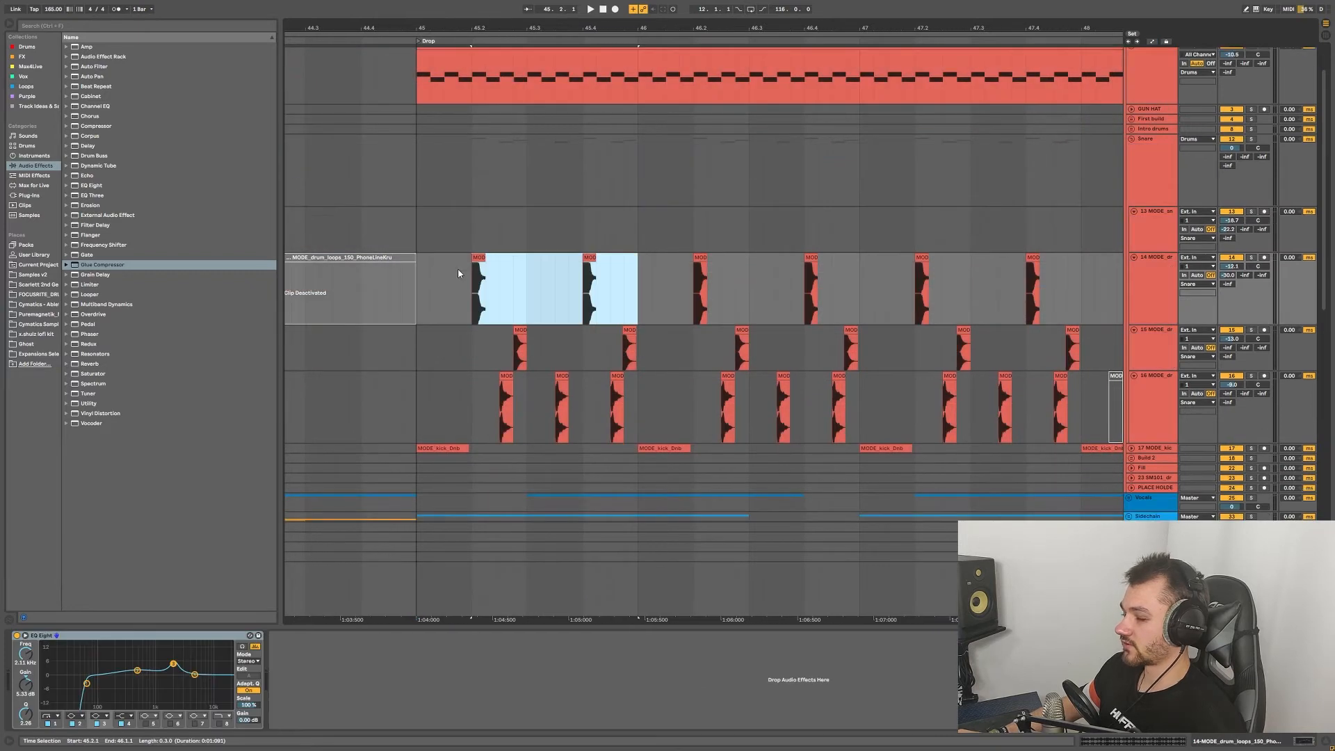
Step: Play the Drop's 808 hi-hat and MODE kick loops from 45.1.4 past bar 48
left_click(459, 274)
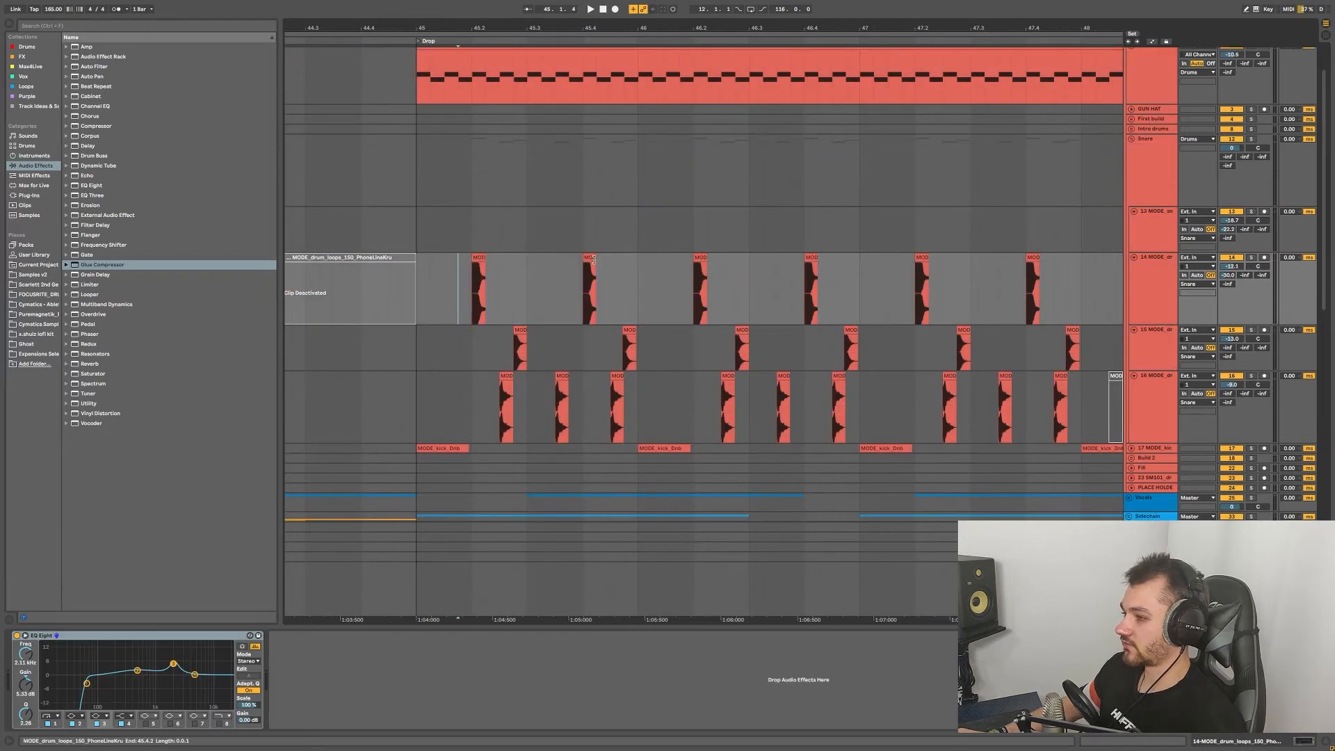
scroll(508, 338, "down", 1)
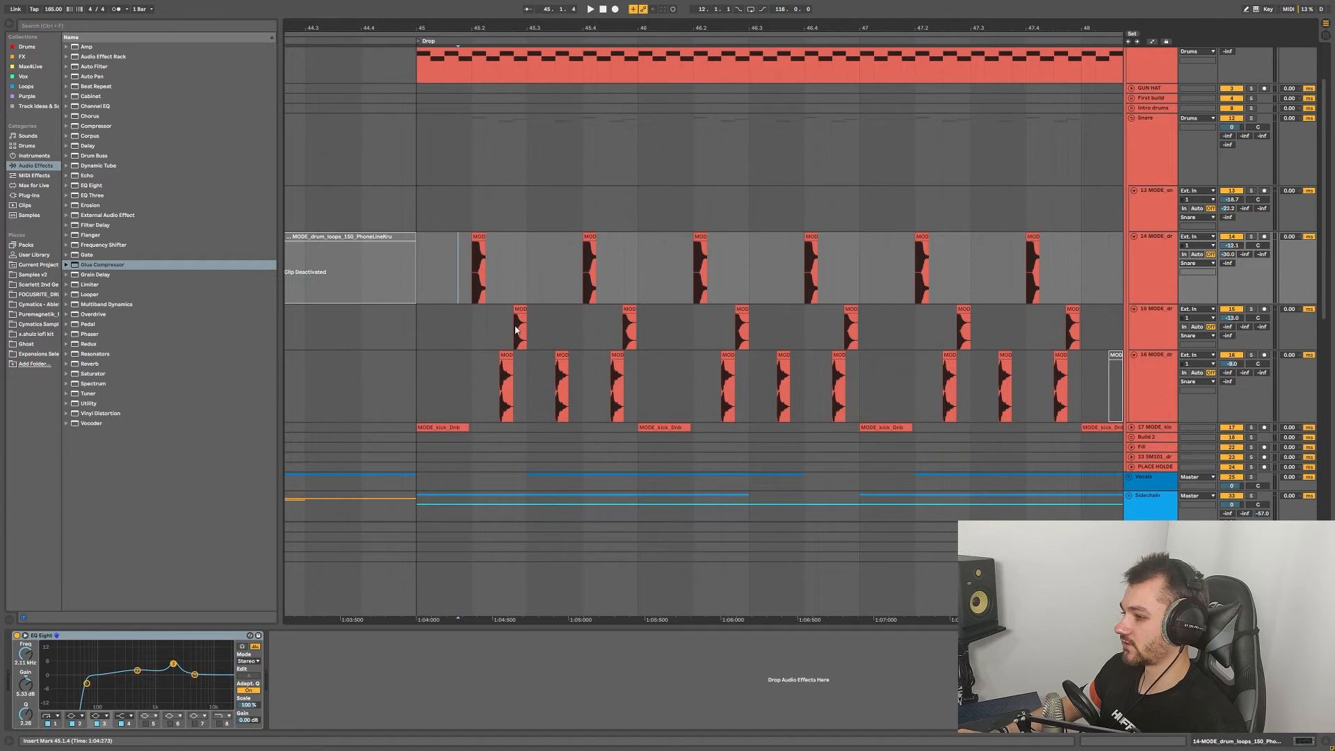
scroll(673, 338, "down", 2)
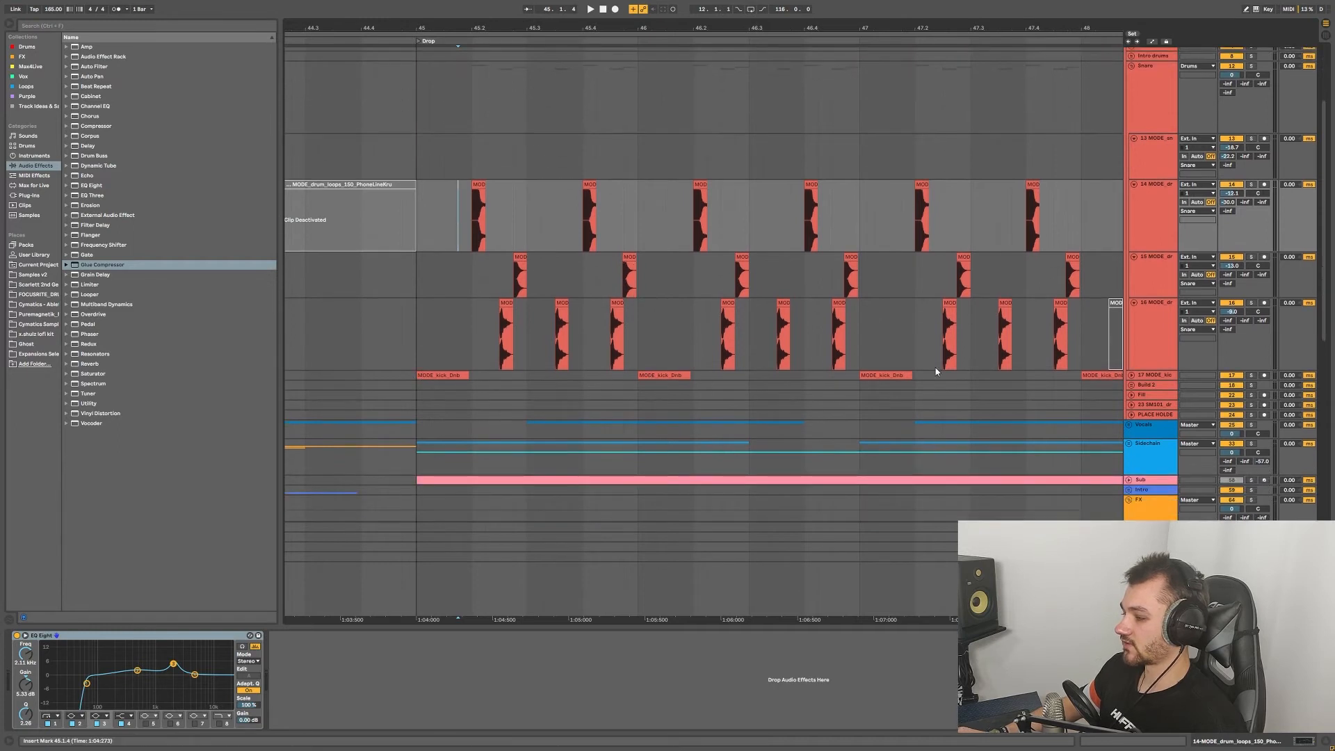
scroll(973, 327, "up", 2)
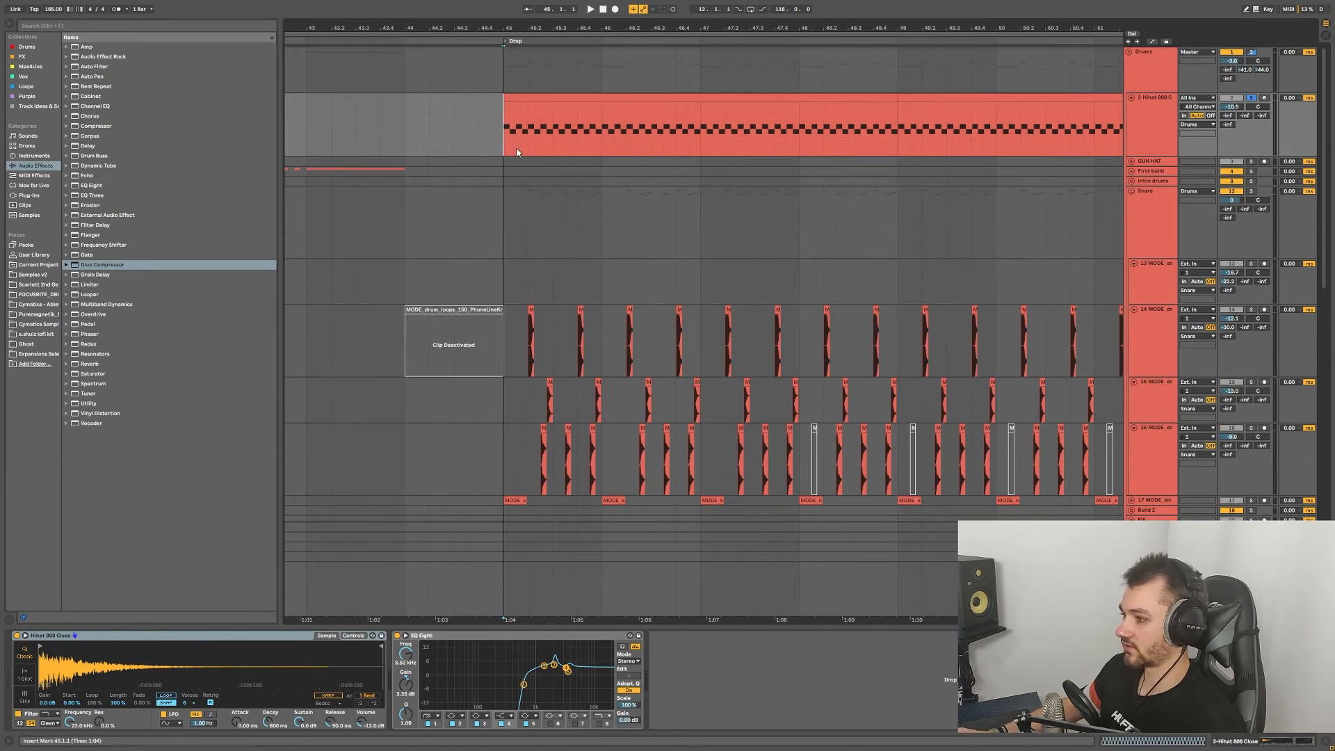
scroll(506, 144, "right", 3)
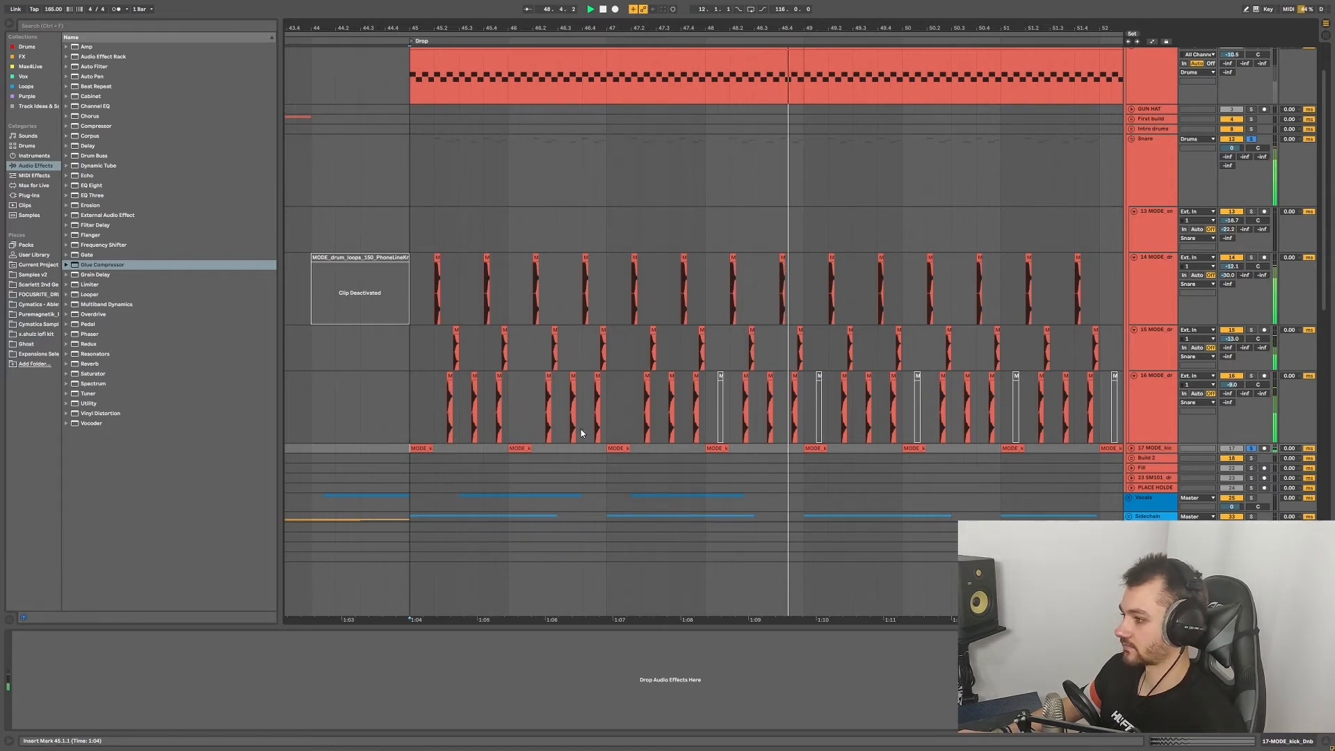
Step: Time-select the three MOD clips on track 14 and play from 52.3.1 to about bar 54
left_click(796, 287)
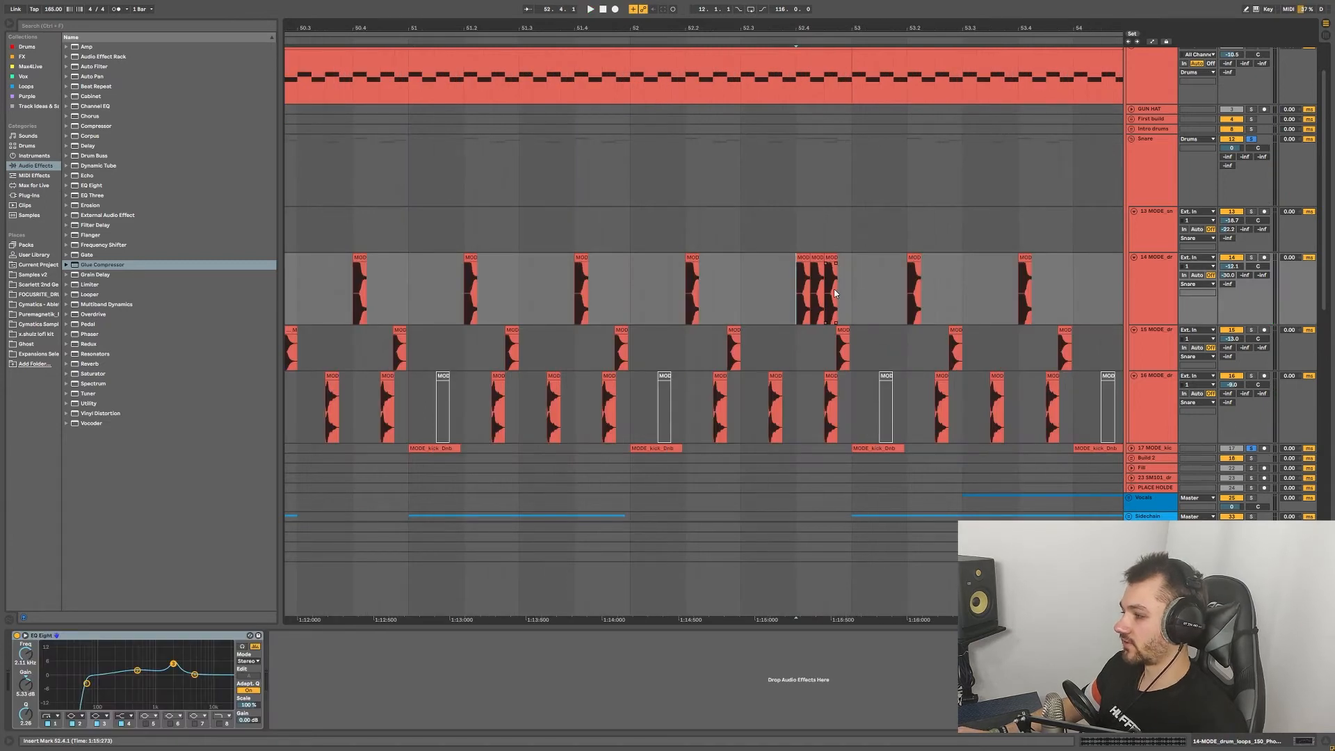
left_click_drag(798, 291, 839, 285)
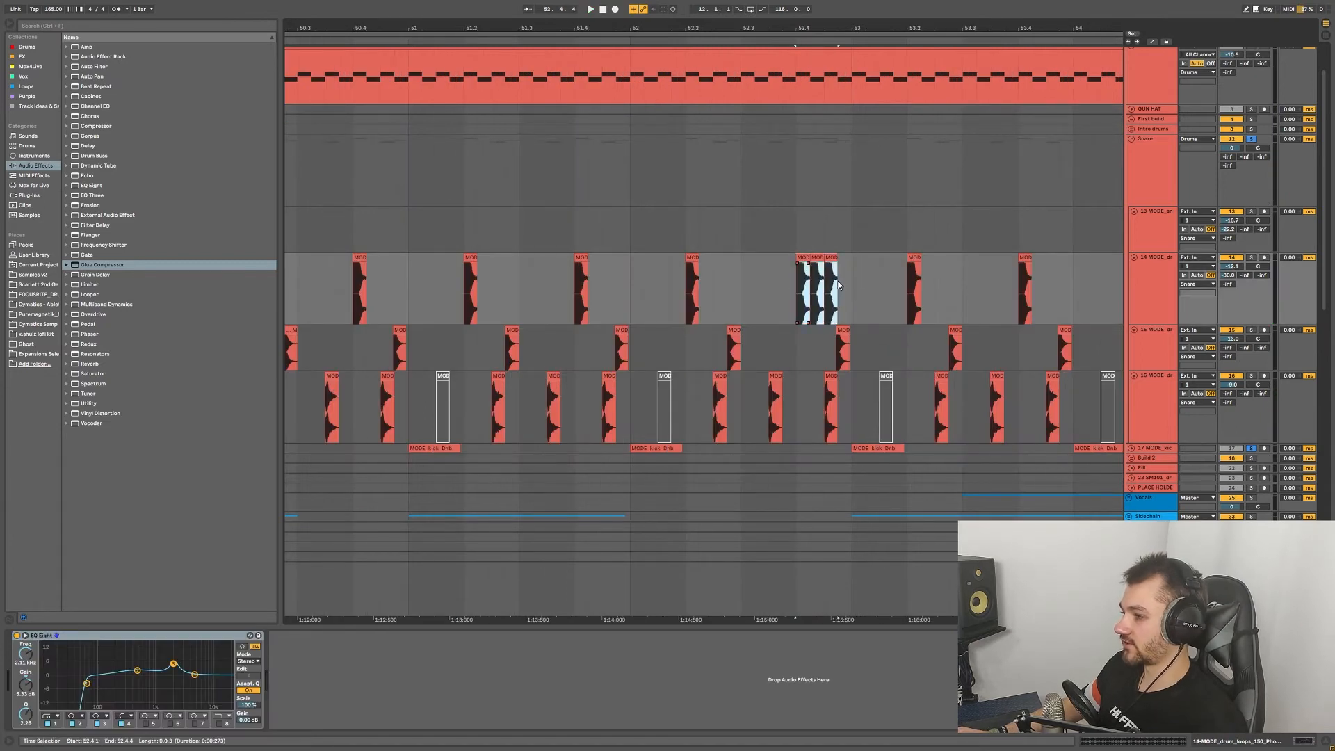
left_click(741, 285)
key("space")
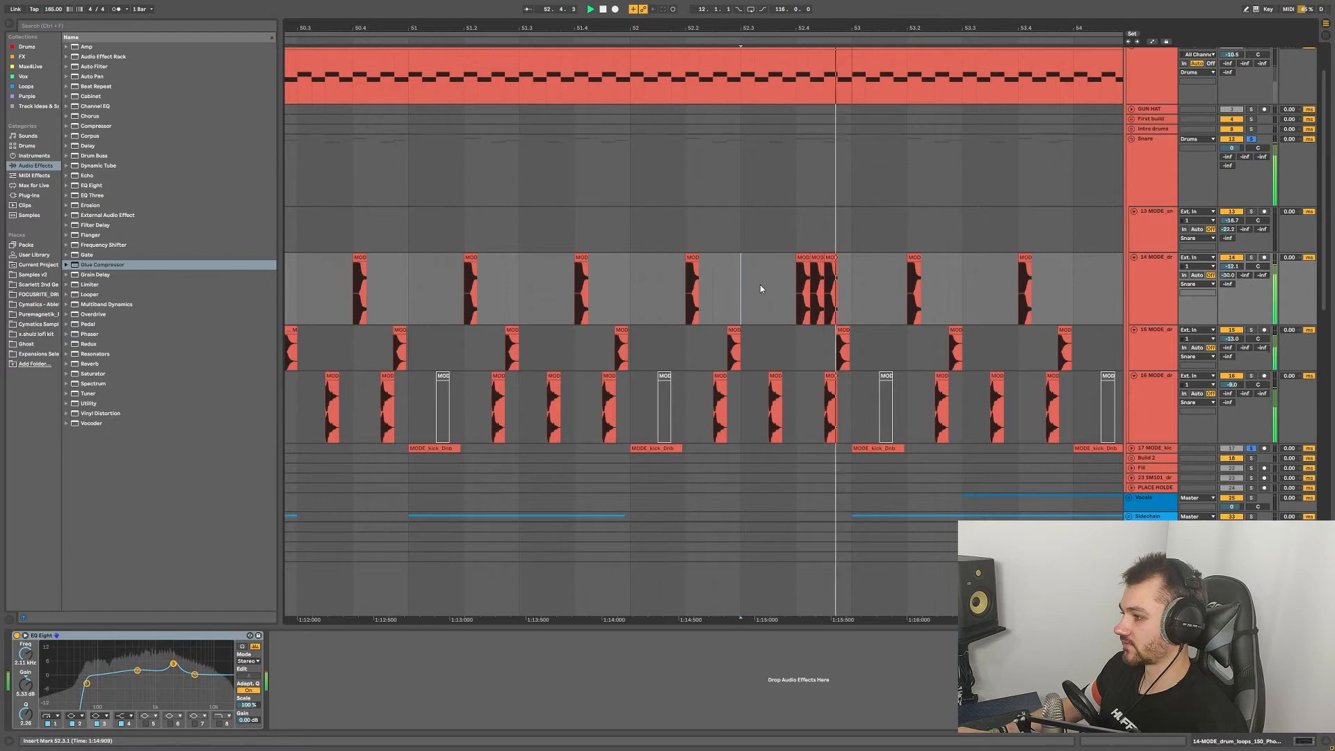
scroll(815, 289, "down", 5)
scroll(885, 292, "right", 2)
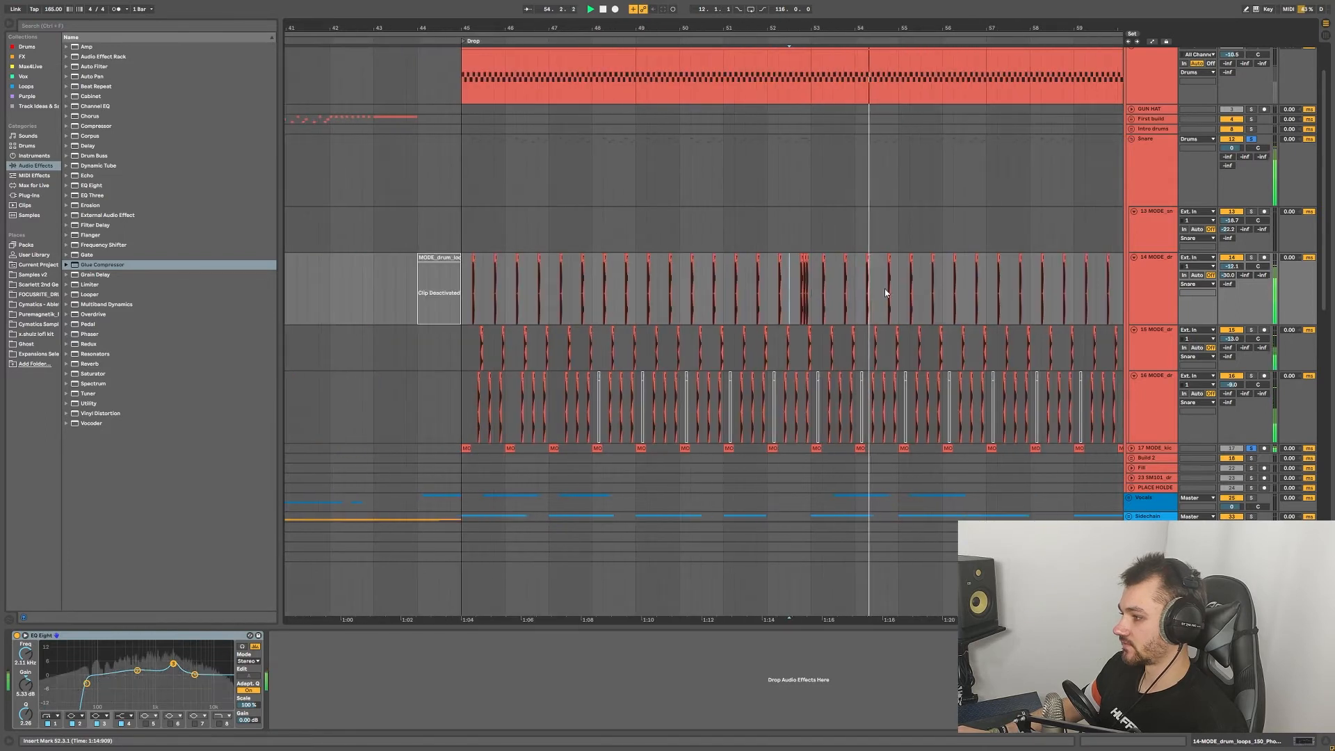
scroll(970, 294, "down", 7)
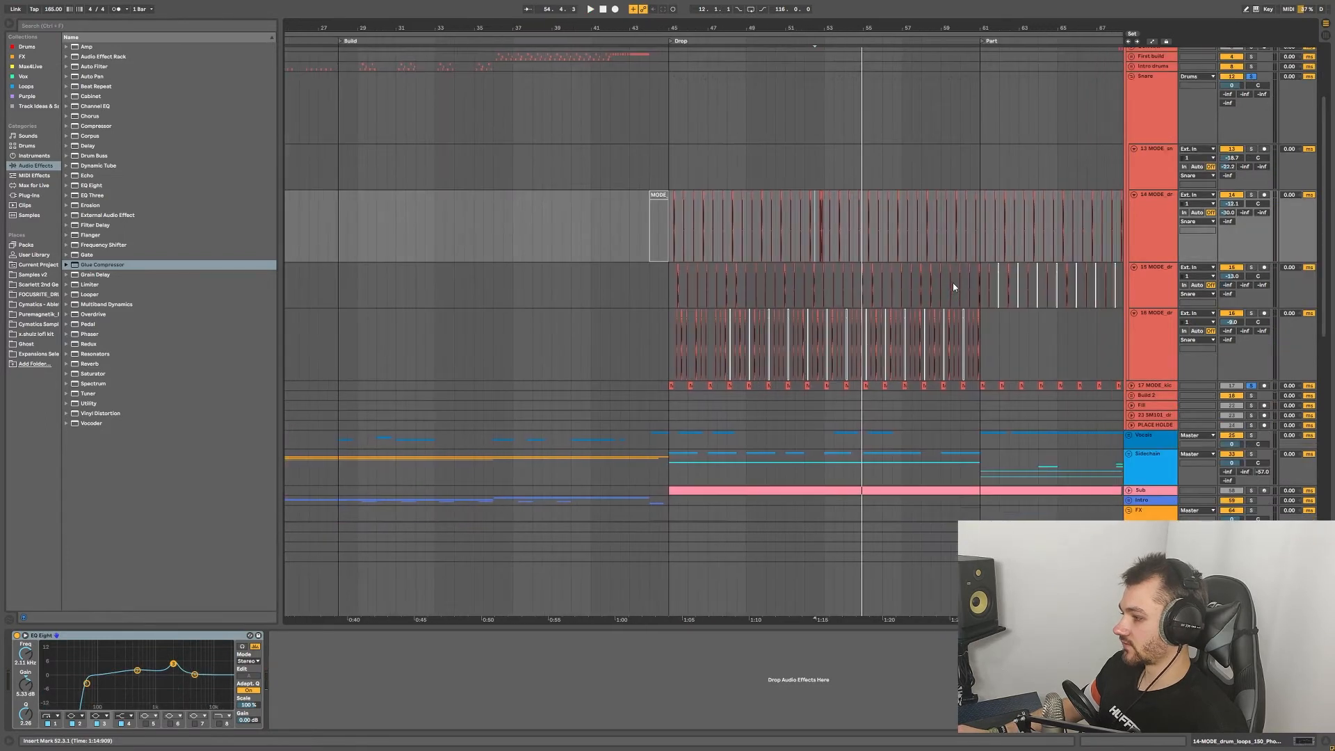
scroll(943, 285, "right", 1)
scroll(848, 286, "down", 2)
scroll(962, 284, "up", 2)
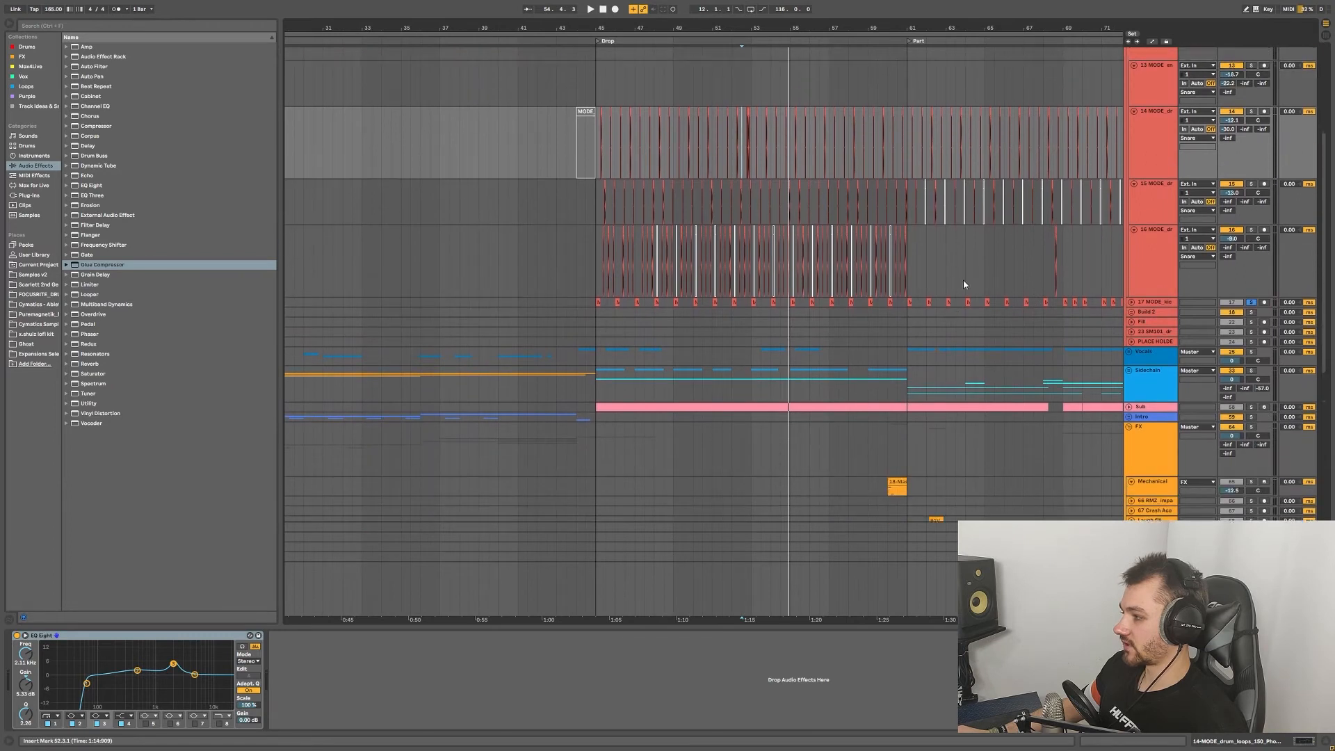
scroll(968, 284, "up", 3)
Step: Fold Drums, unfold Vocals, and play the soloed Main Vocal from 45.2.1
left_click(1128, 52)
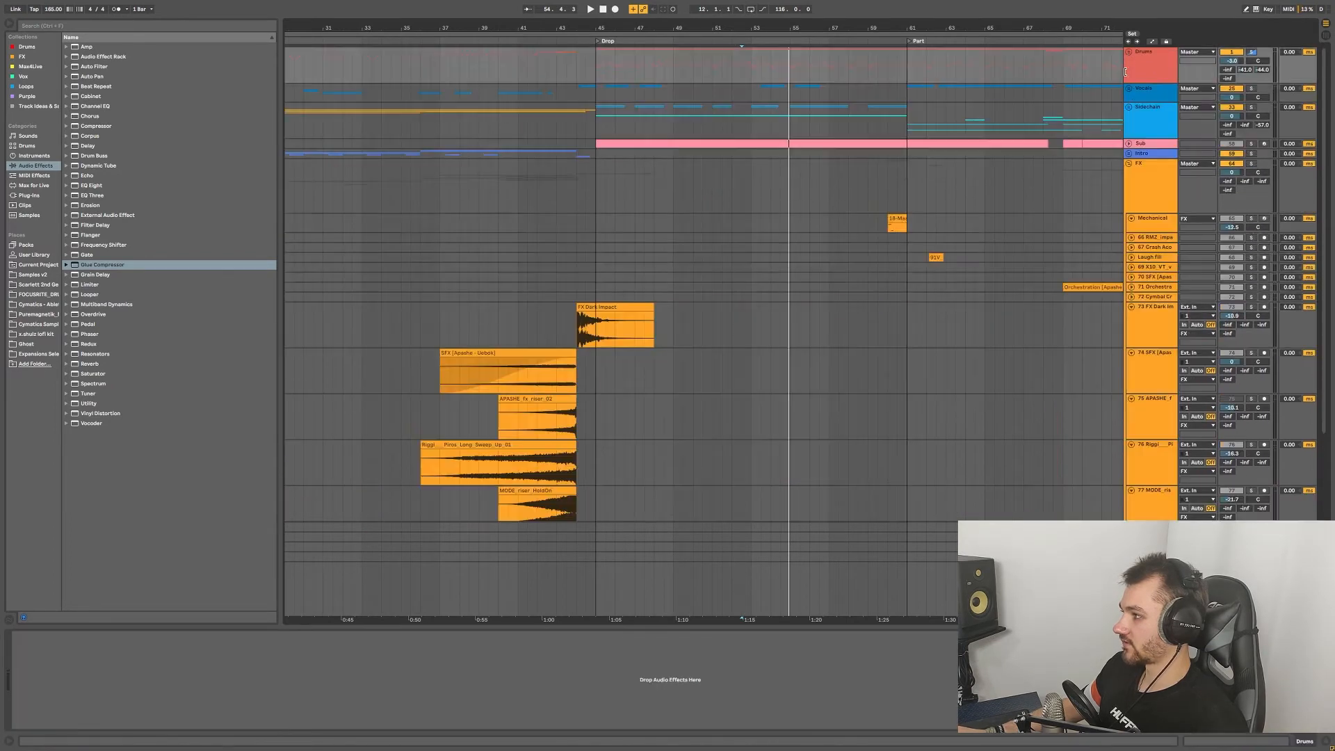
left_click(1130, 89)
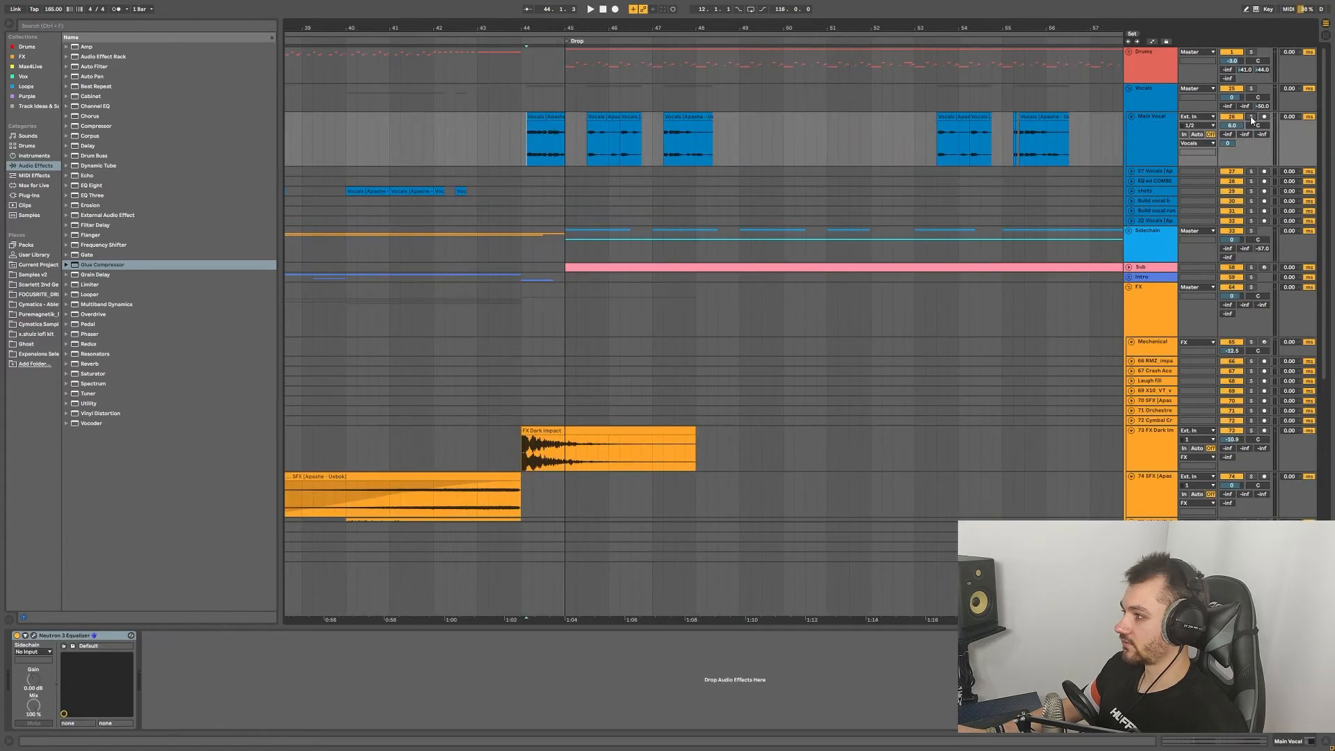
left_click(1251, 117)
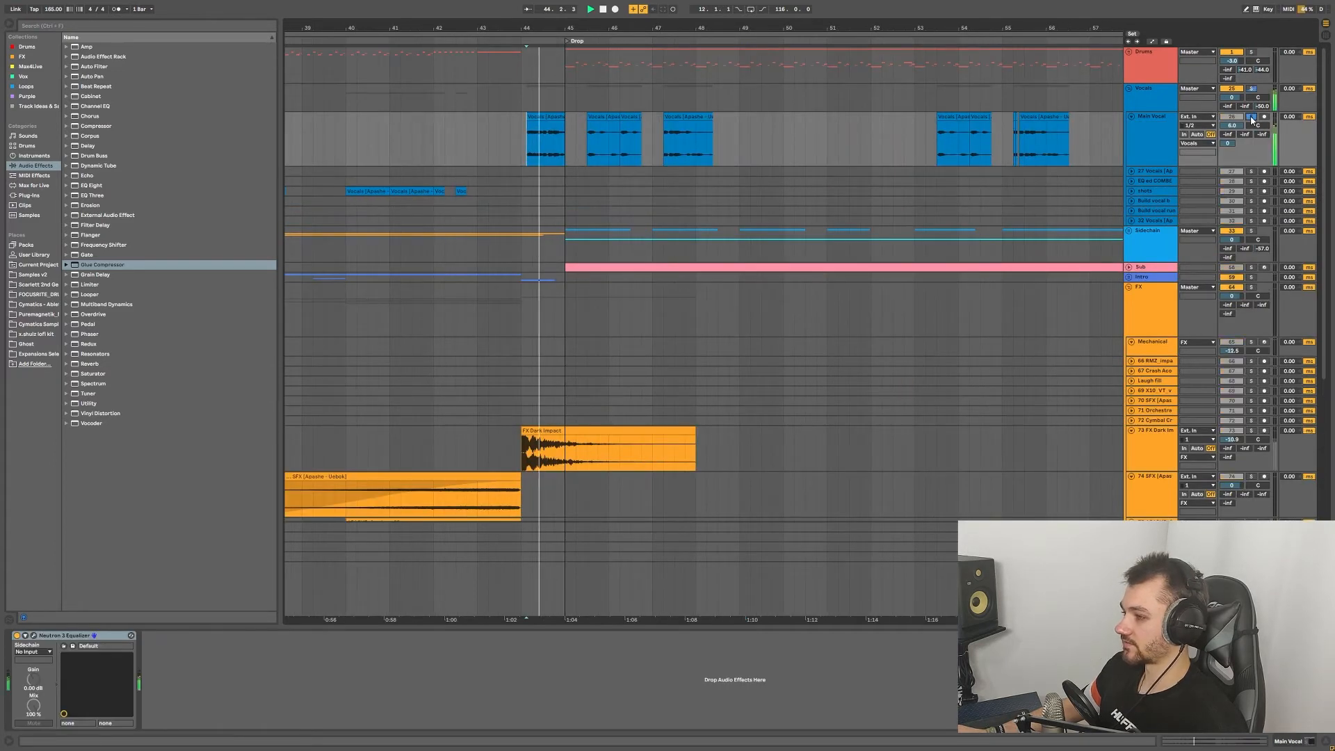
left_click(578, 143)
scroll(634, 143, "right", 5)
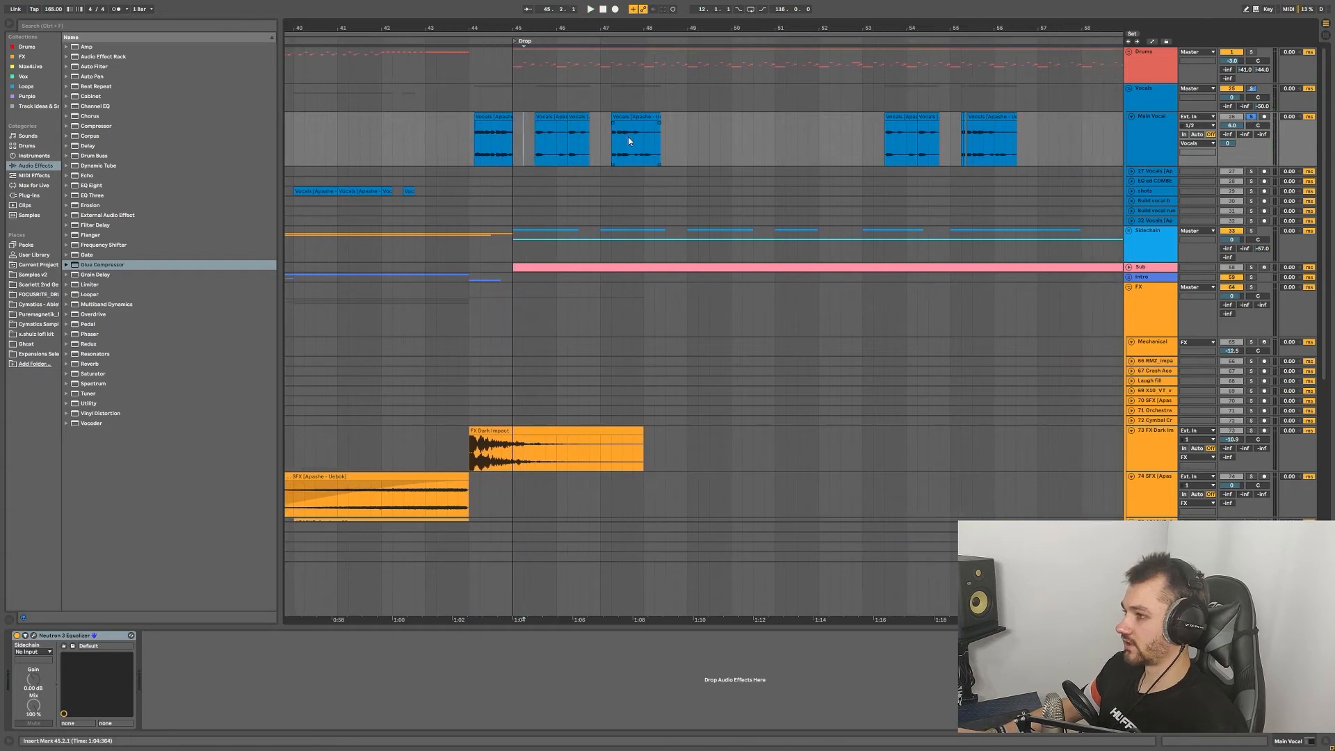
key("space")
Step: Jump ahead to bar 53.3, then unsolo and replay the Drop with the full mix to bar 61
scroll(706, 147, "right", 4)
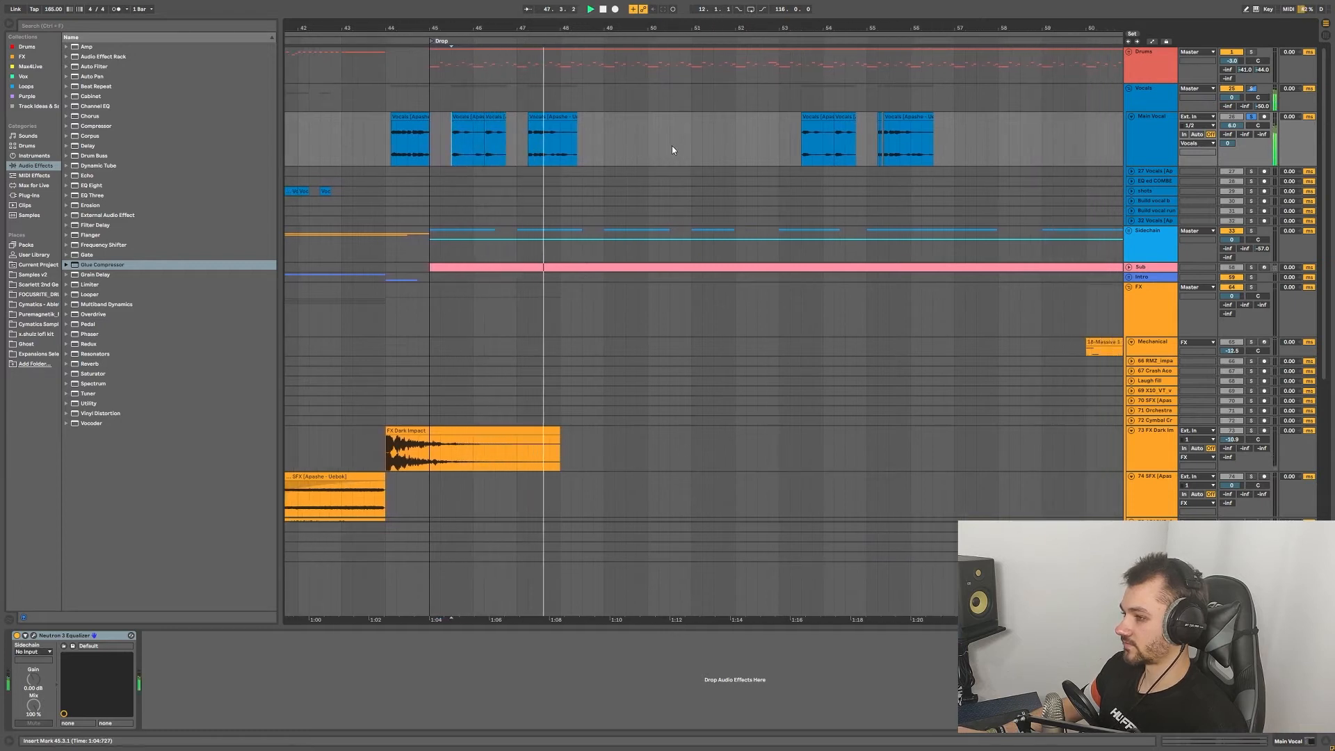
left_click(804, 143)
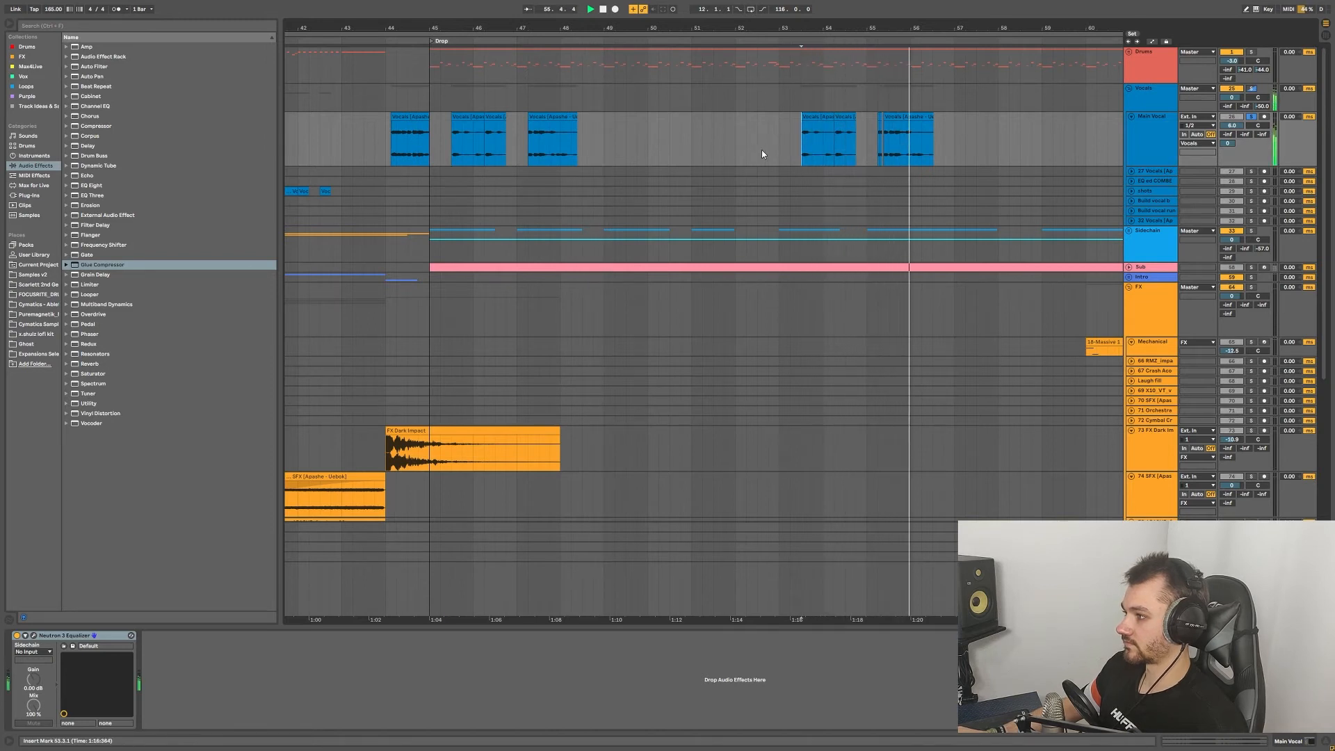
scroll(594, 155, "down", 3)
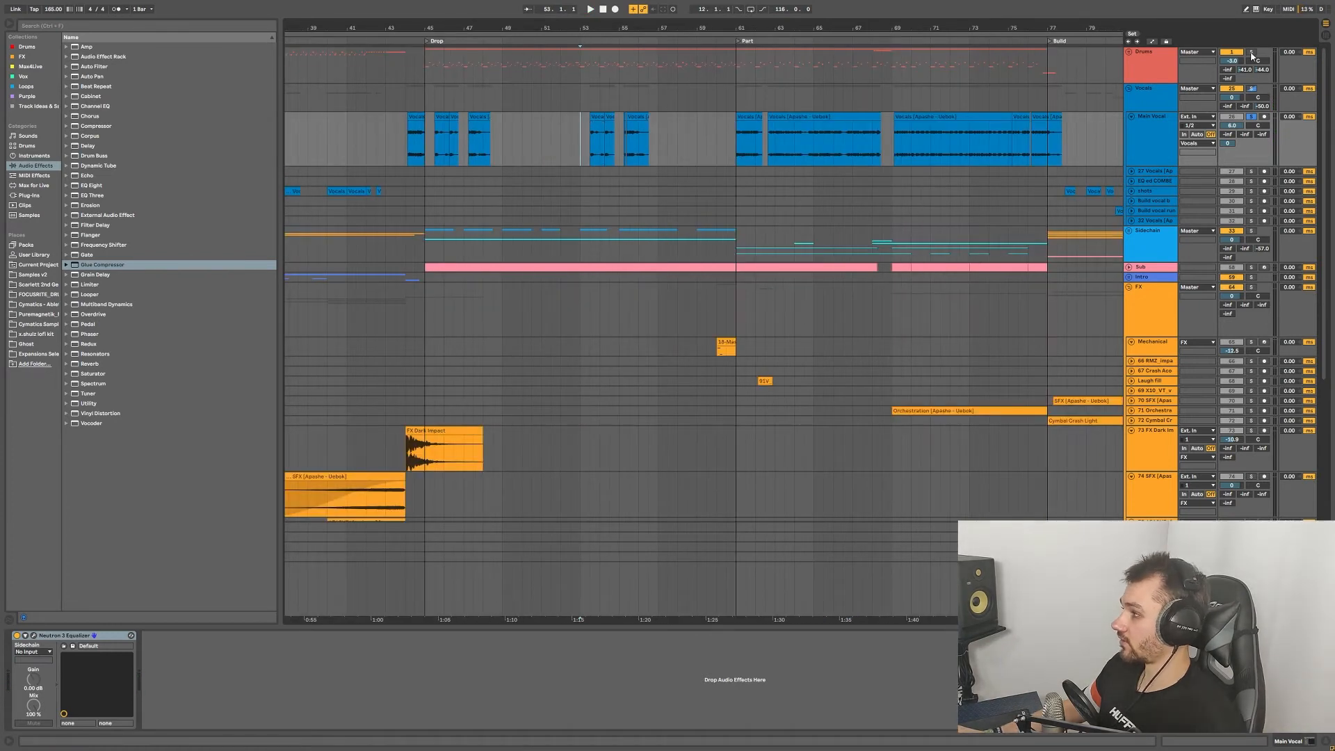
left_click(1251, 53)
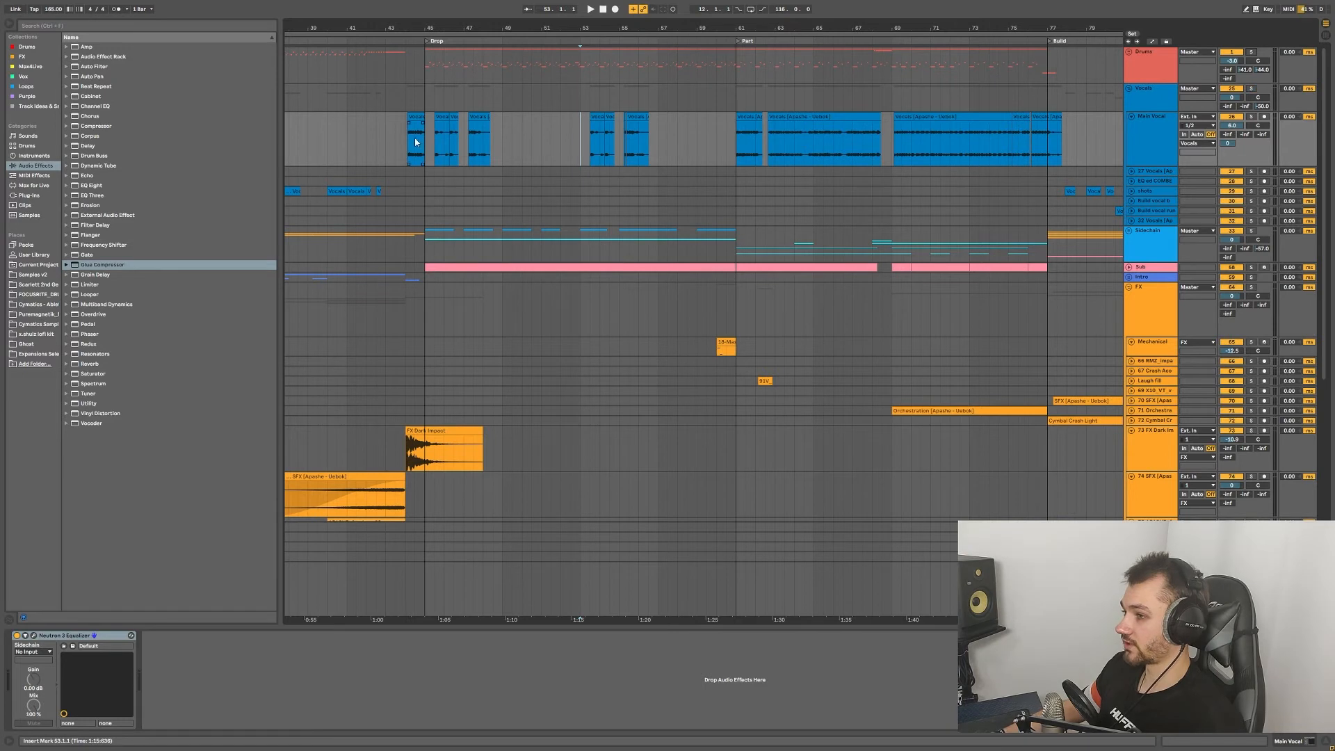
key("space")
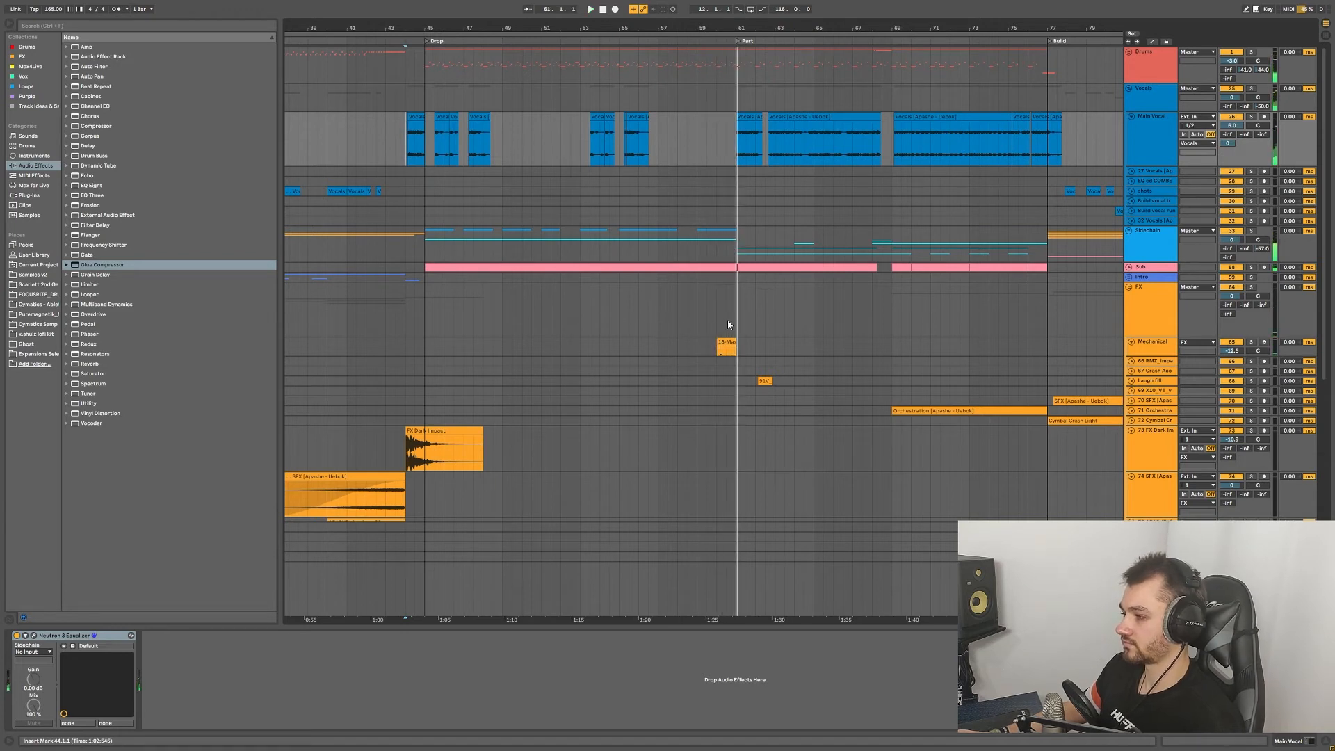
Step: Inspect the Mechanical track's Massive synth window, close it, and select its Overdrive effect
scroll(724, 292, "down", 3)
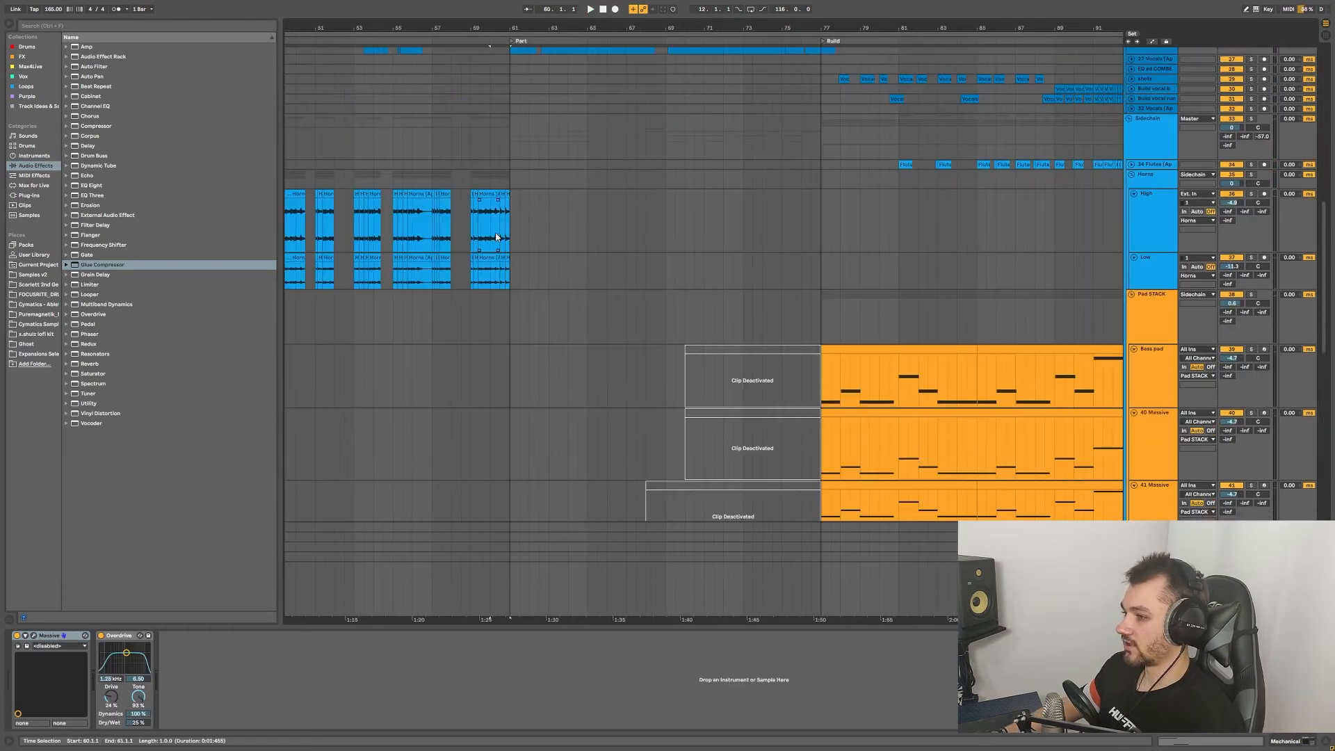
scroll(503, 211, "up", 6)
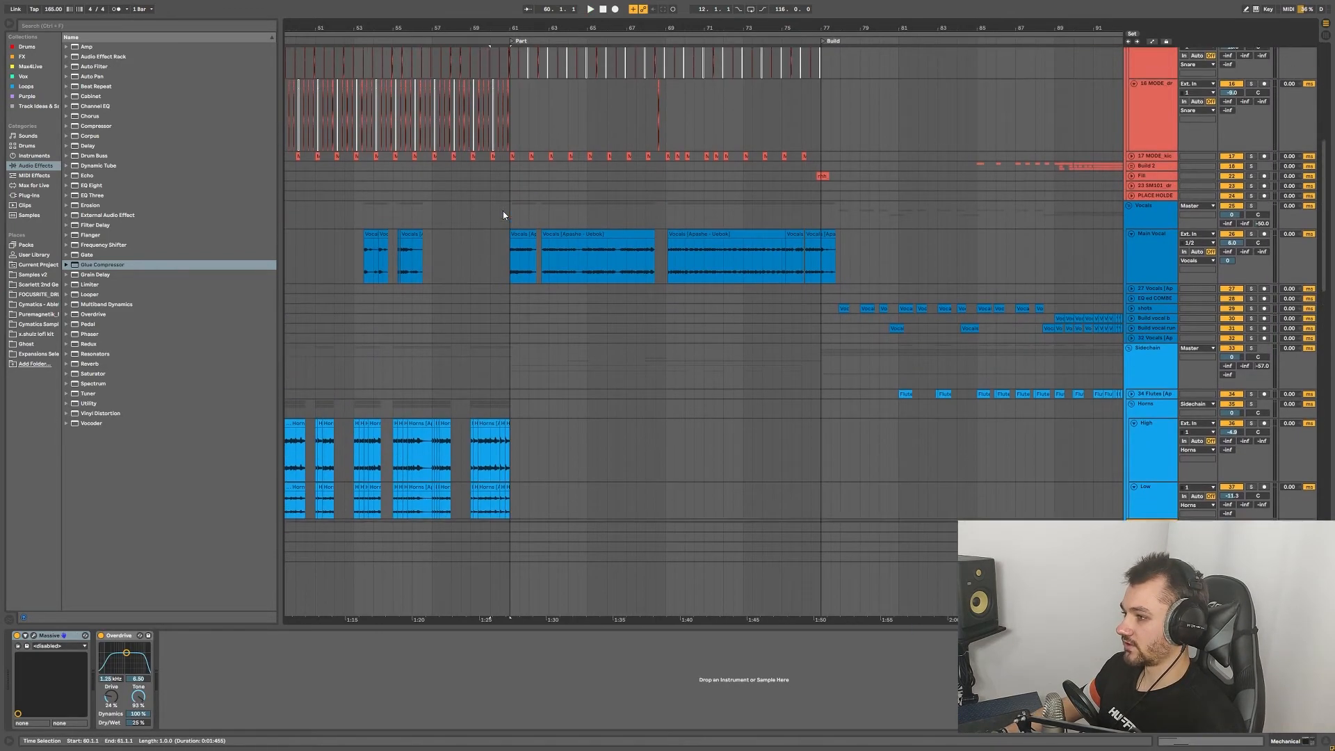
scroll(503, 211, "up", 2)
scroll(499, 286, "down", 4)
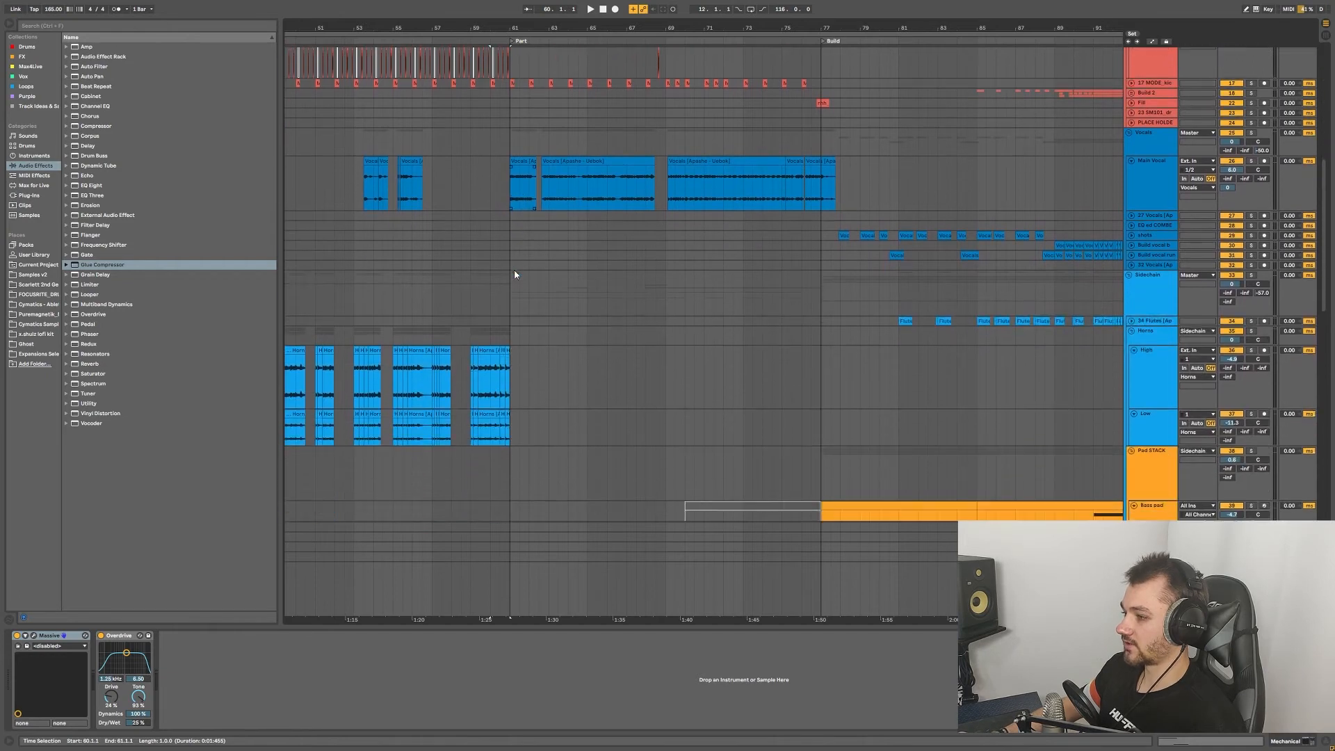
scroll(515, 278, "down", 10)
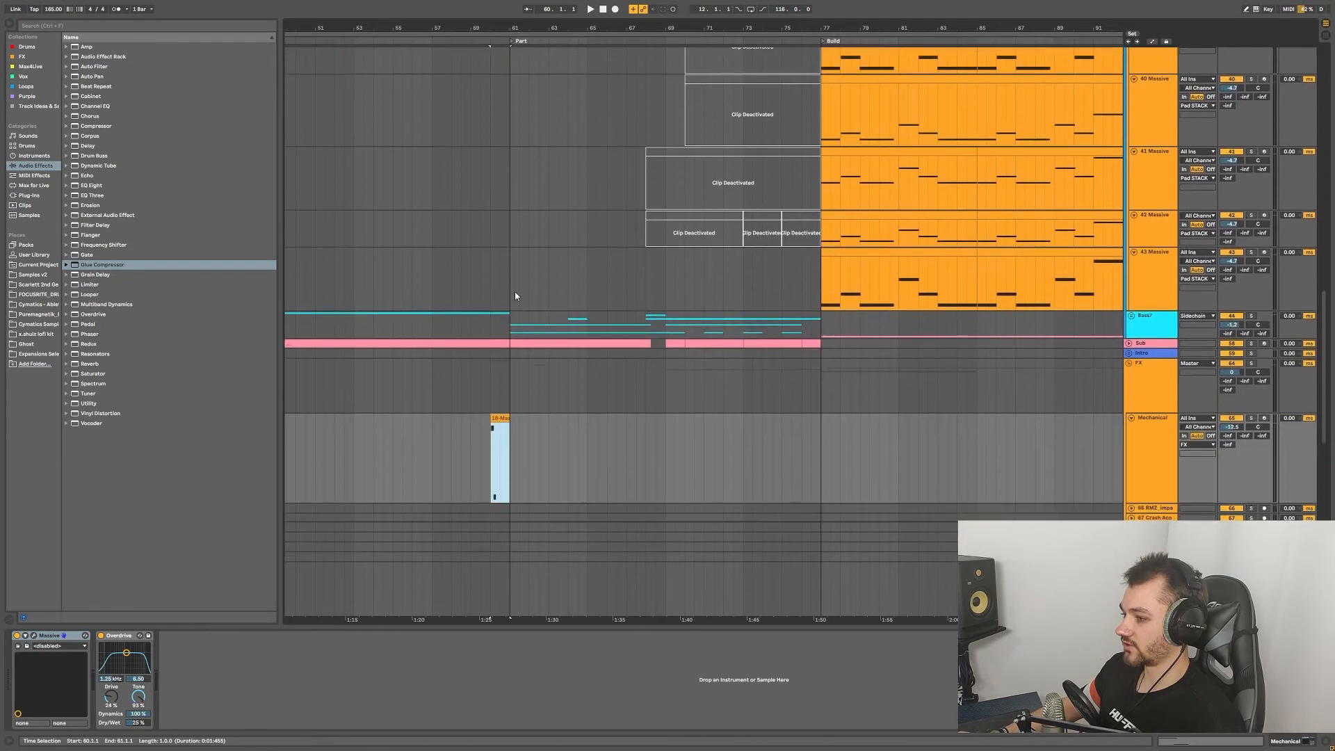
scroll(515, 295, "down", 3)
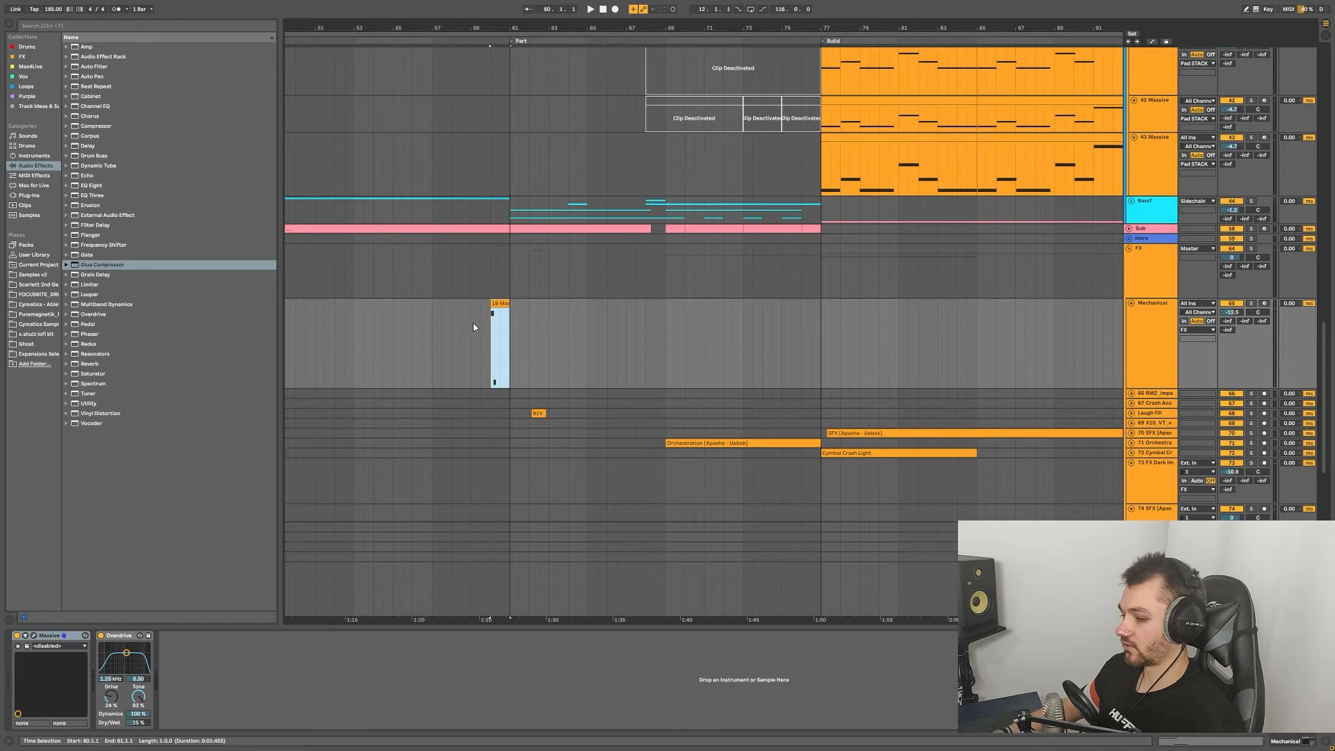
left_click(33, 636)
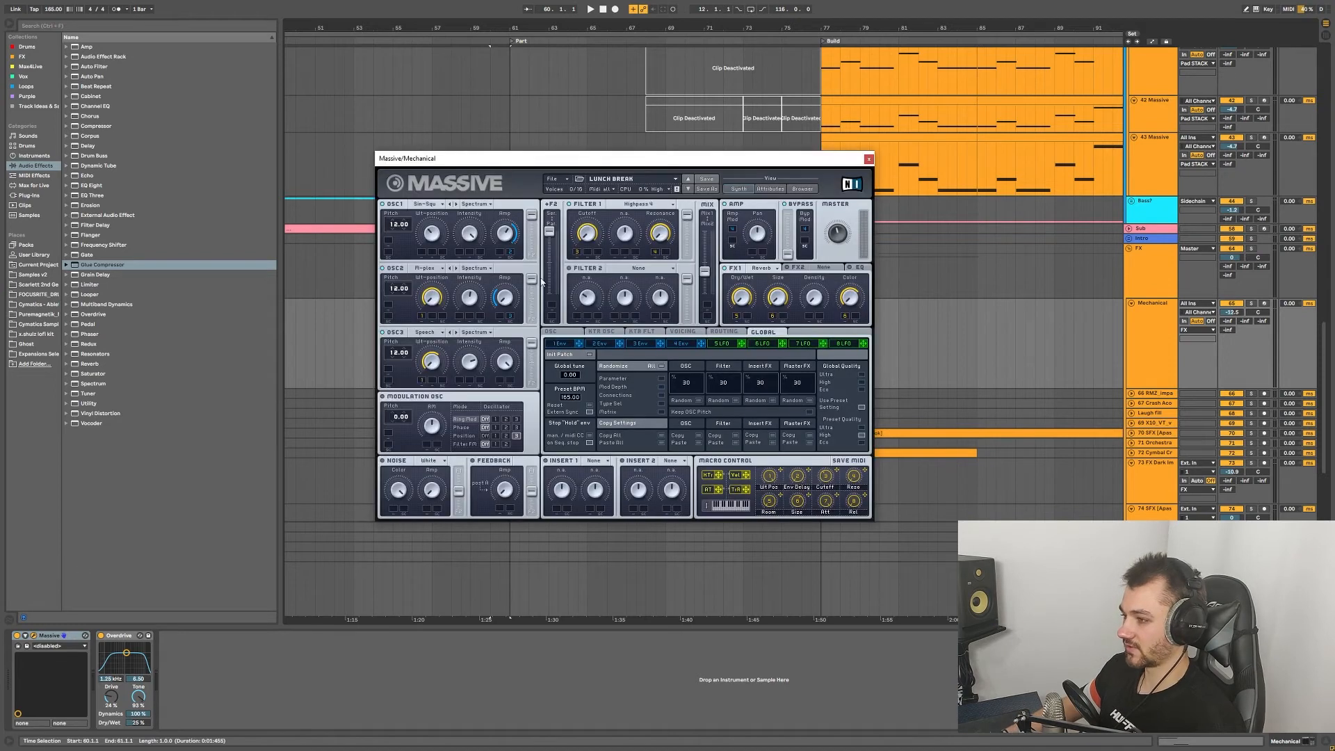
left_click(868, 160)
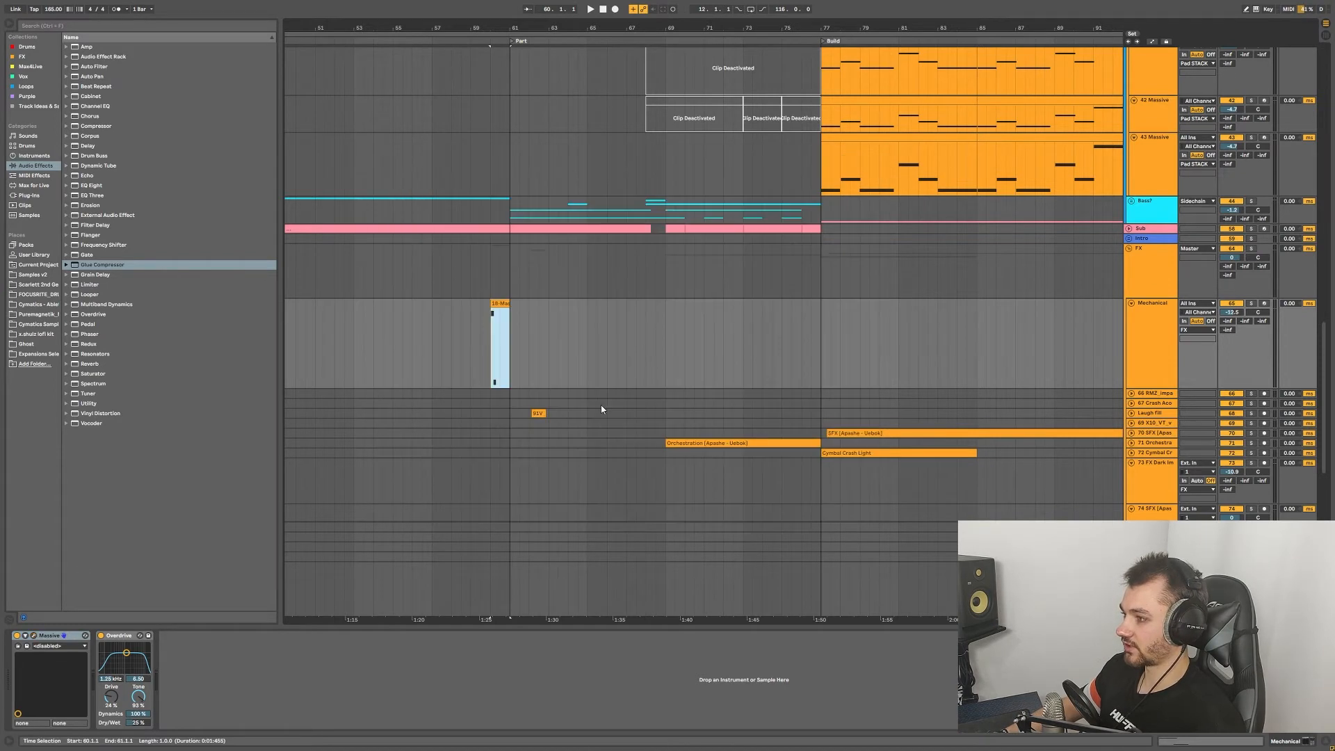
left_click(122, 637)
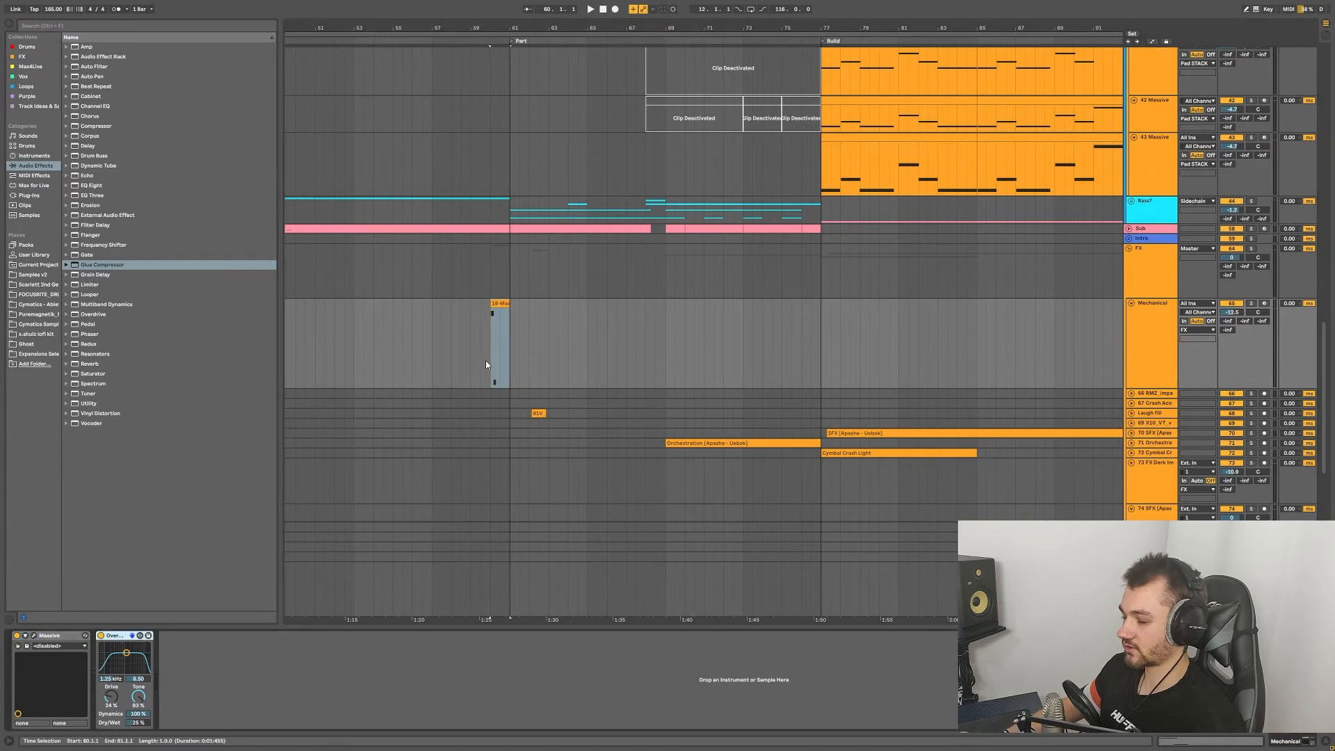
Step: Fold the Pad STACK group, solo Main Vocal, and play from bar 61
scroll(515, 346, "up", 10)
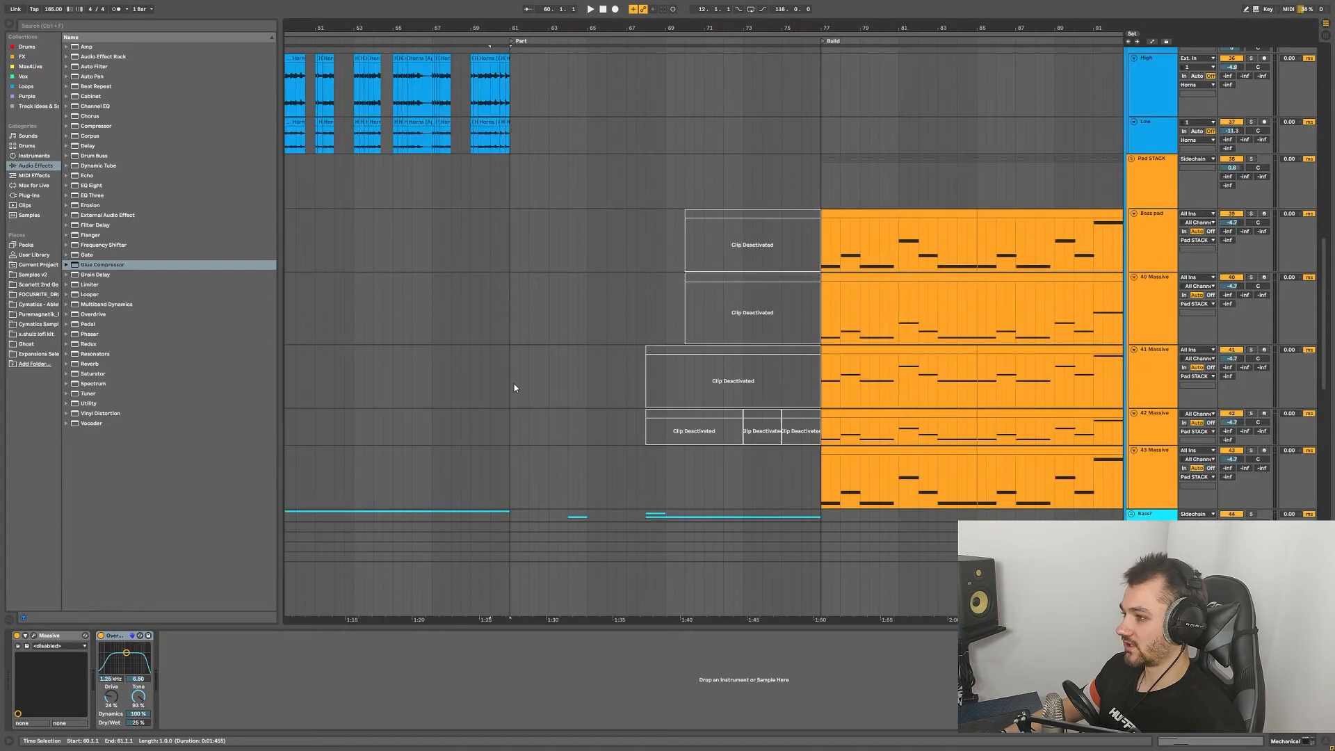
left_click(1133, 233)
scroll(745, 250, "up", 5)
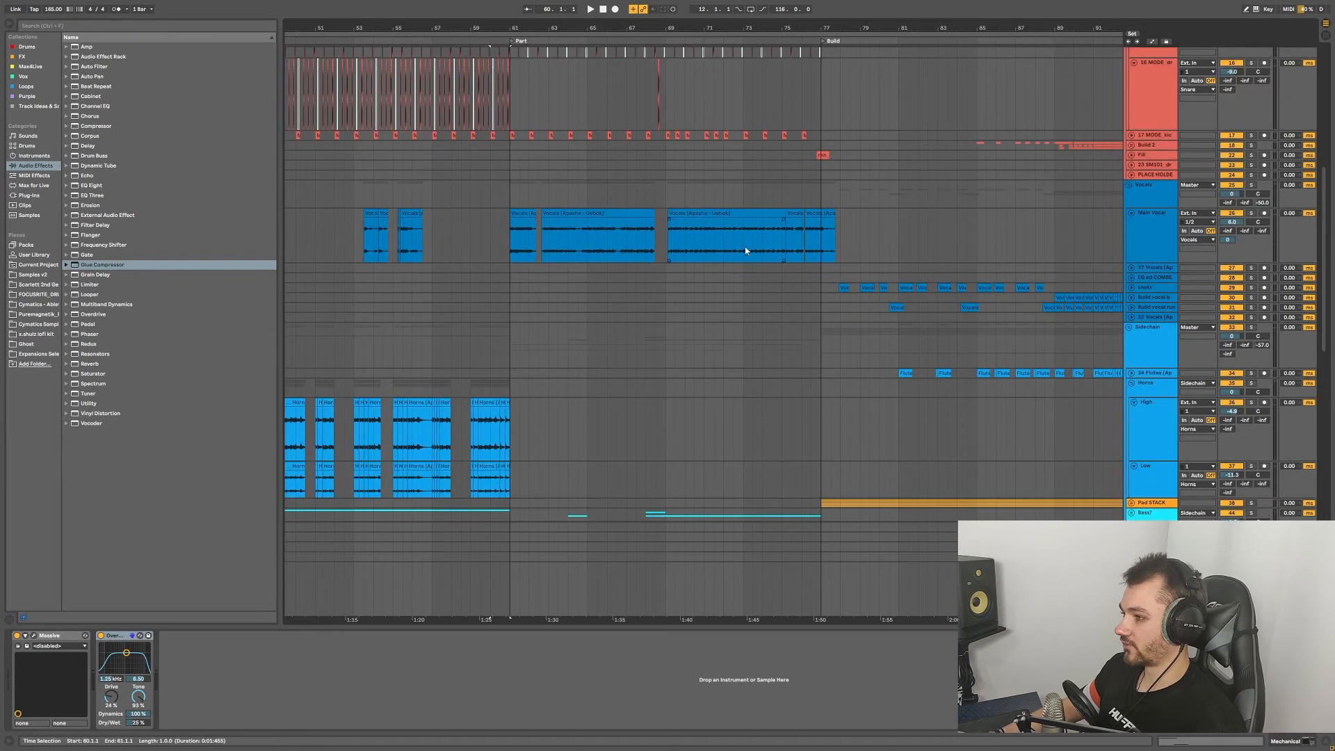
left_click(1251, 213)
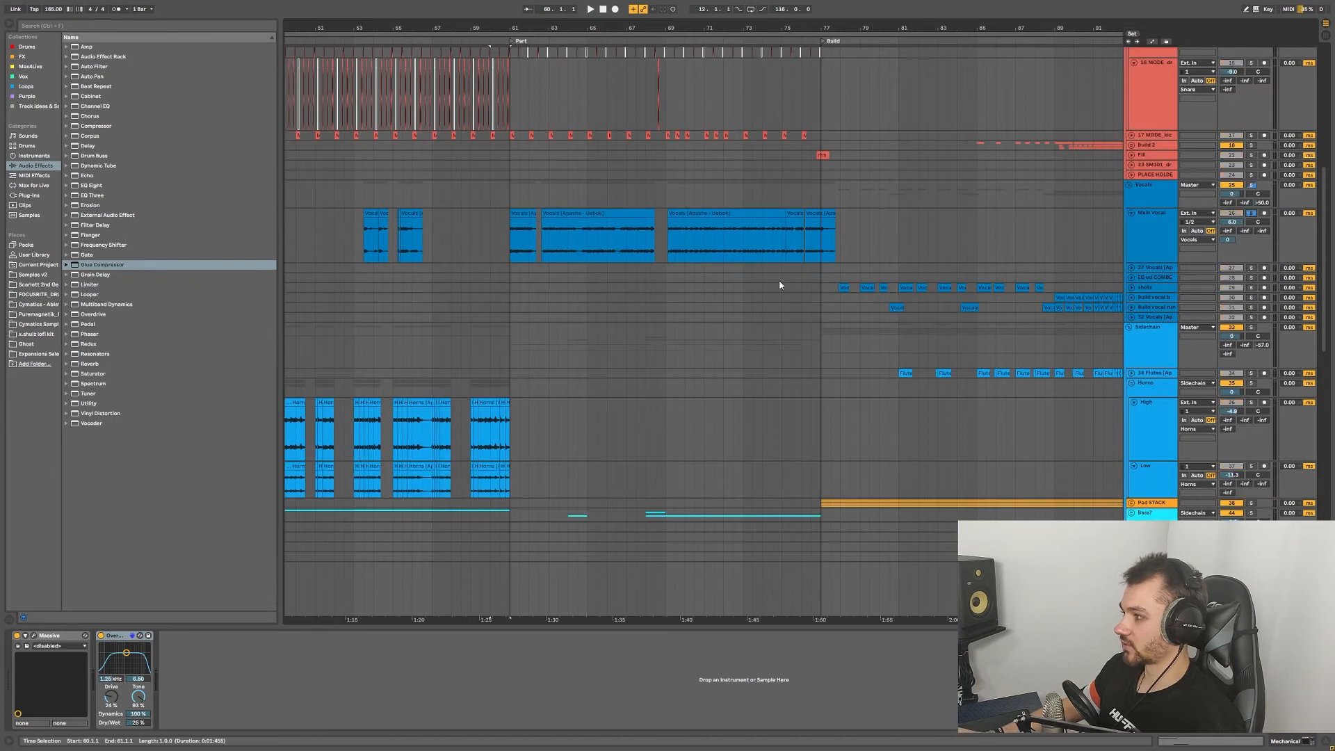
left_click(546, 233)
key("space")
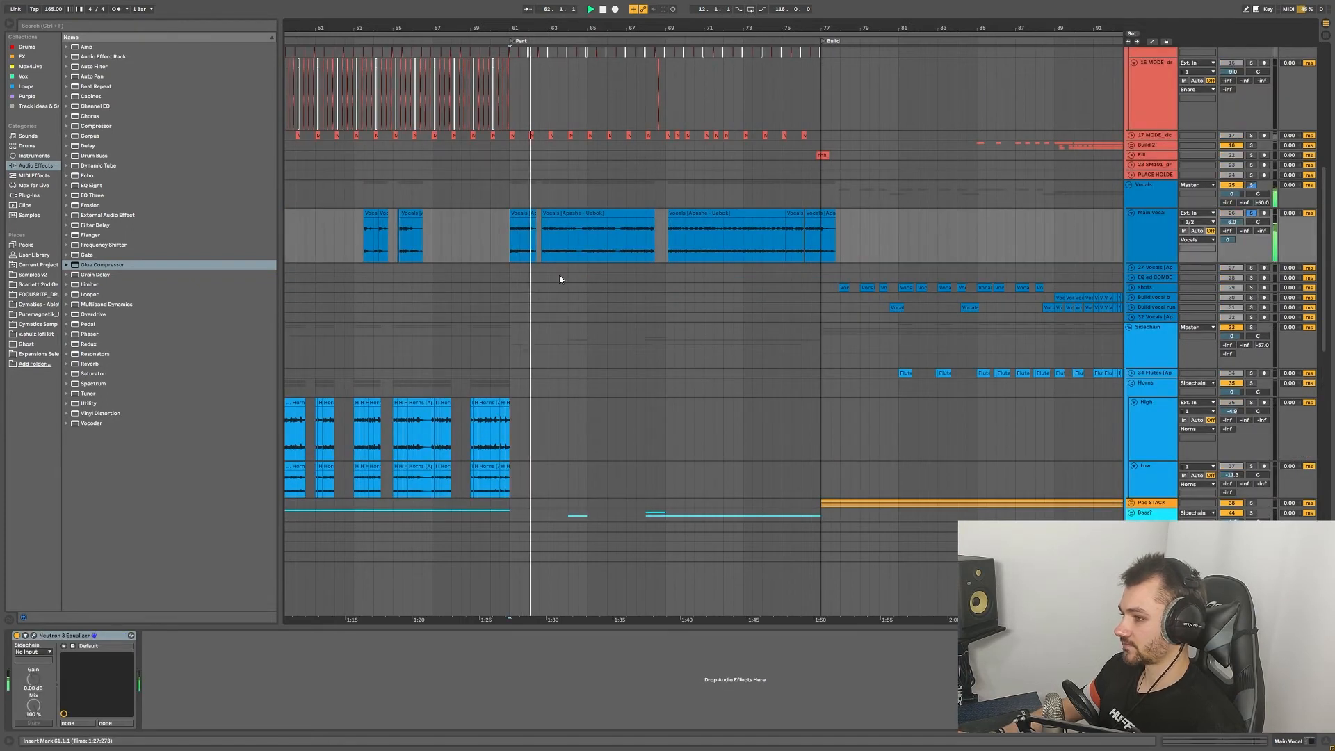
scroll(598, 272, "up", 4)
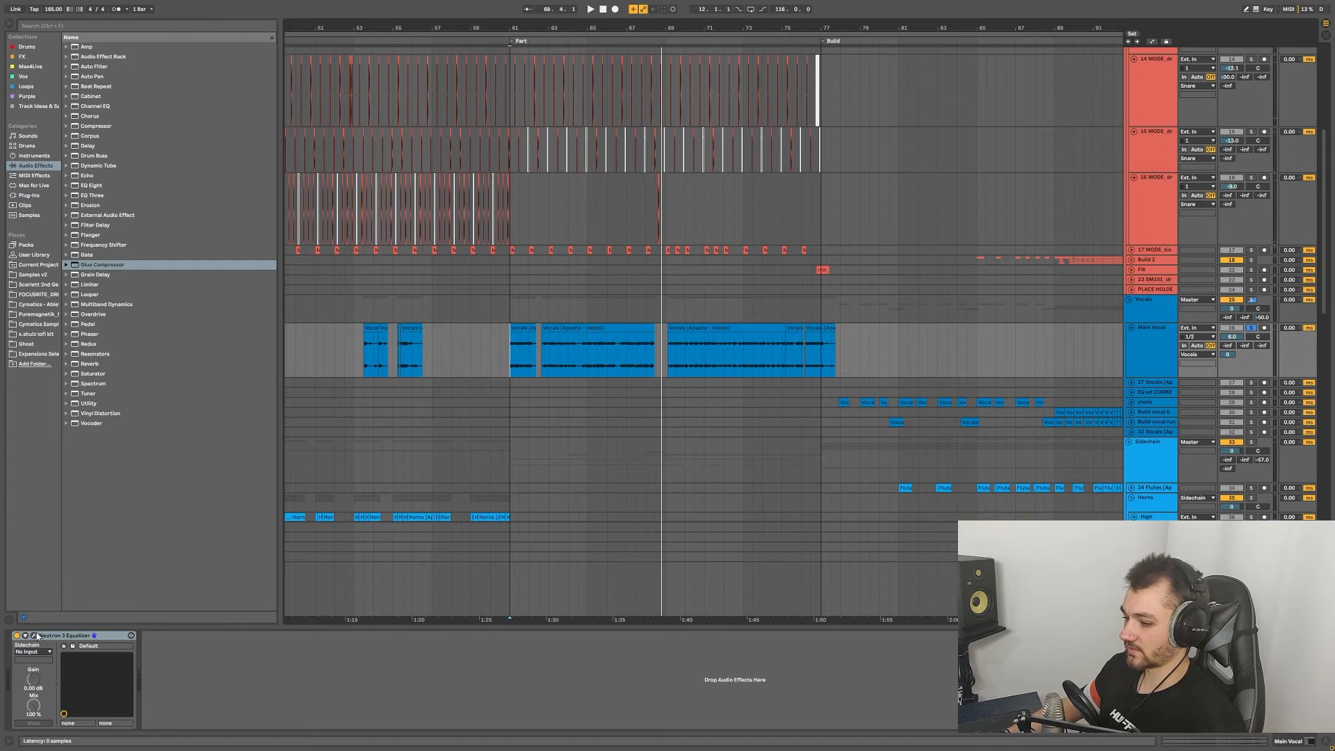
Step: View the Main Vocal's Neutron 3 Equalizer, moved off the clips, then close it
left_click(34, 635)
left_click_drag(543, 195, 854, 176)
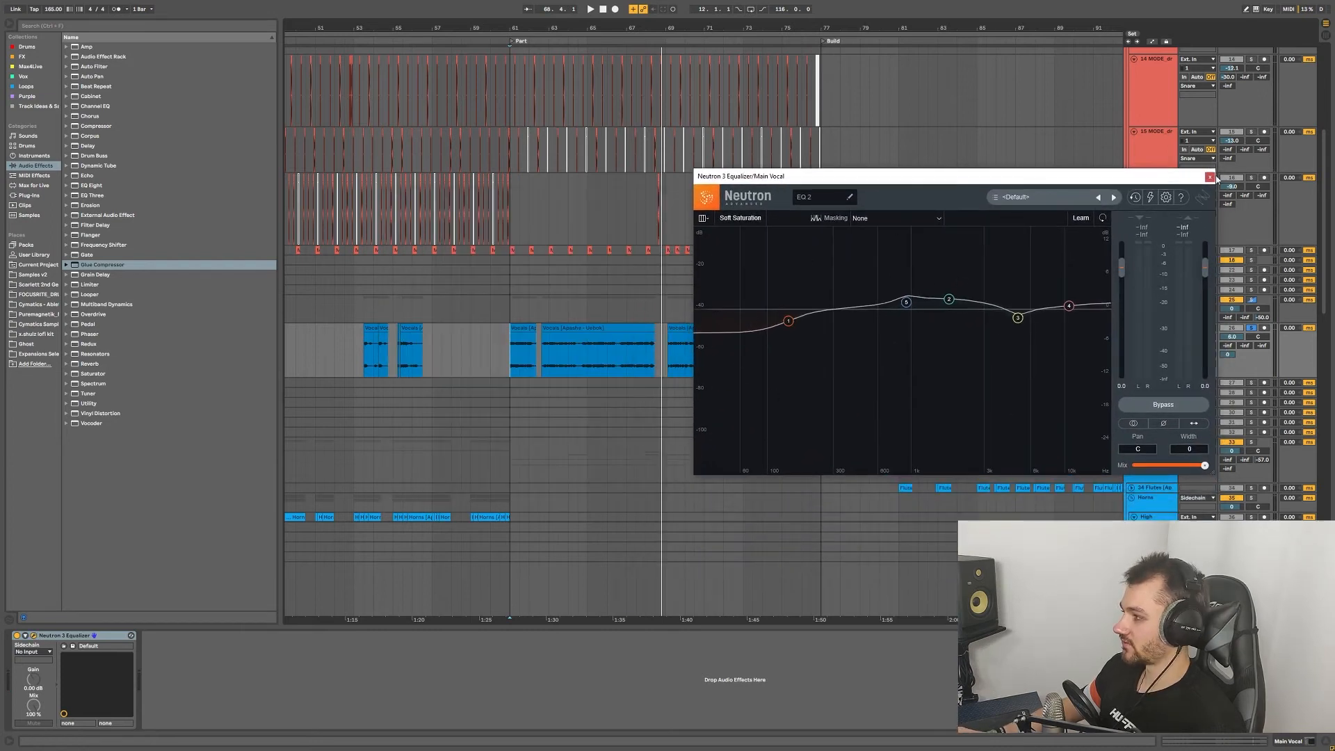
left_click(1211, 177)
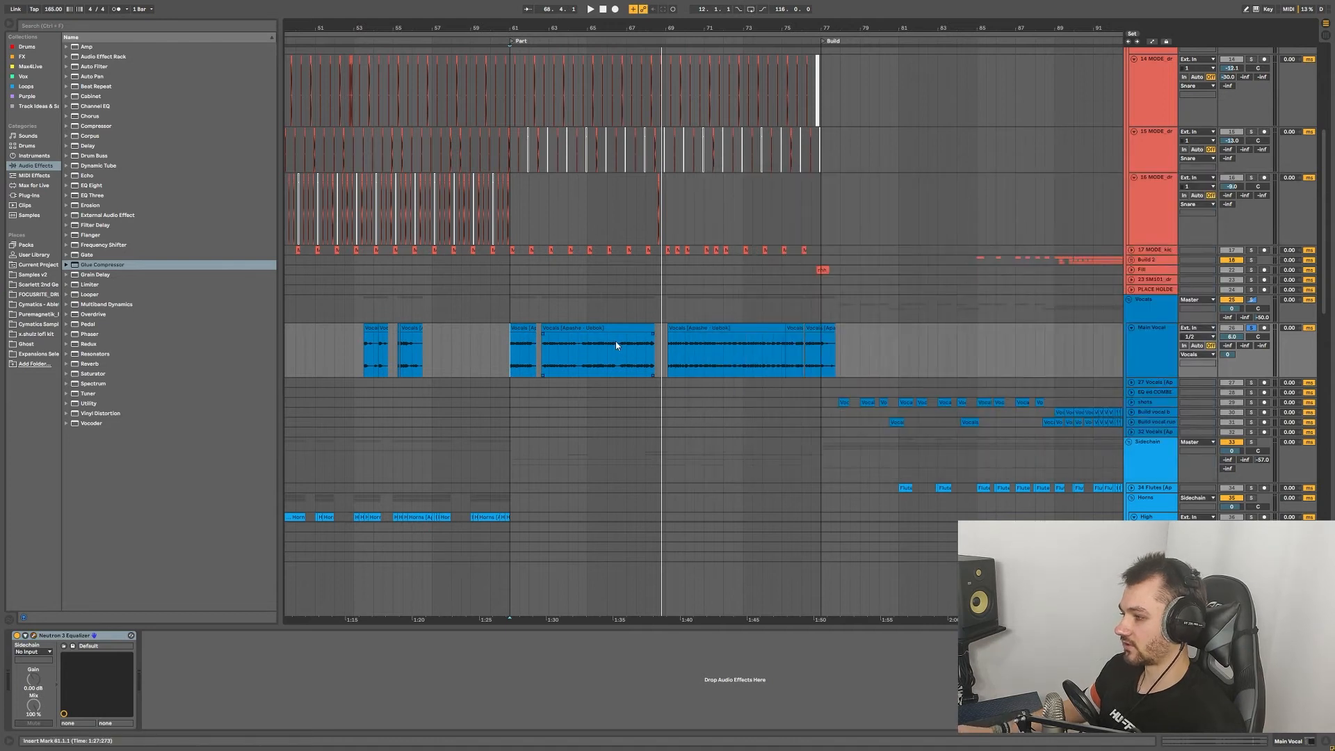
Step: Select bars 61–62.3 on the vocal clip and the drum loop range, placing the playhead at bar 68
scroll(587, 329, "up", 5, "ctrl")
scroll(591, 331, "down", 4, "ctrl")
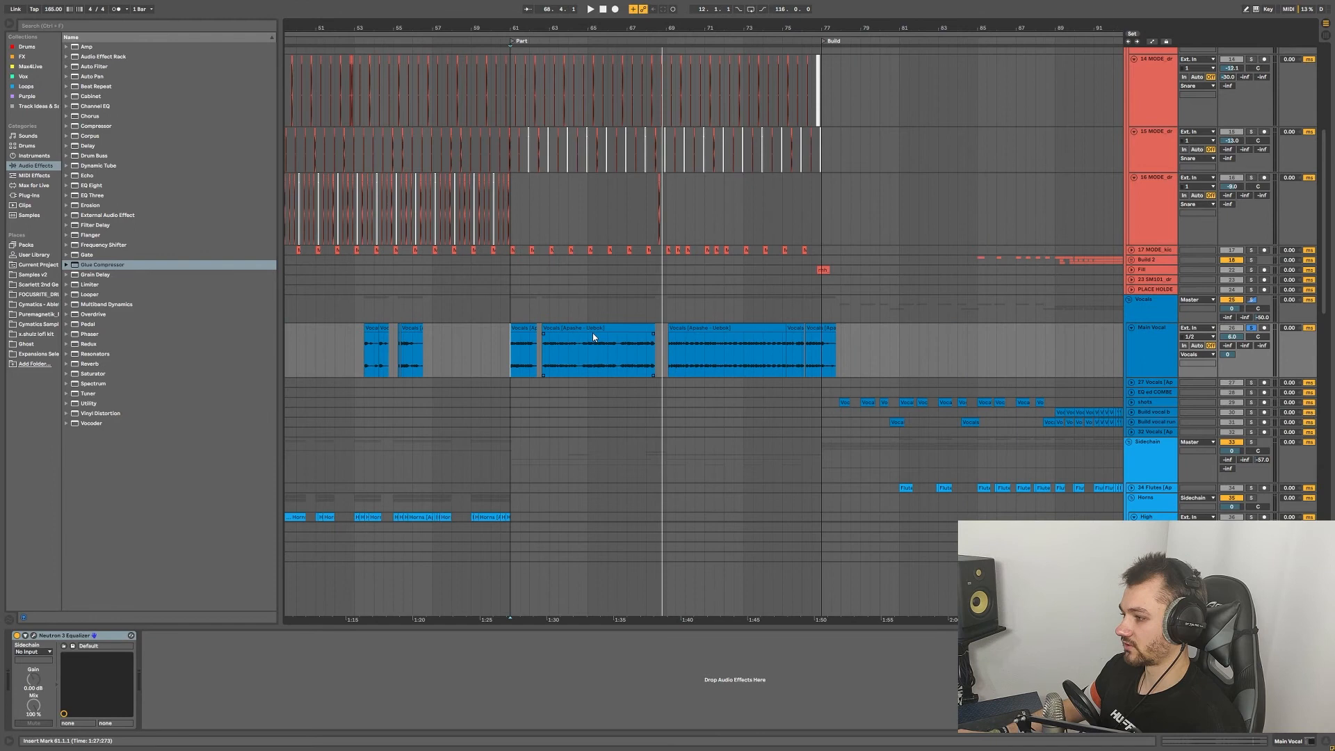
scroll(593, 332, "up", 2, "ctrl")
left_click_drag(389, 351, 453, 360)
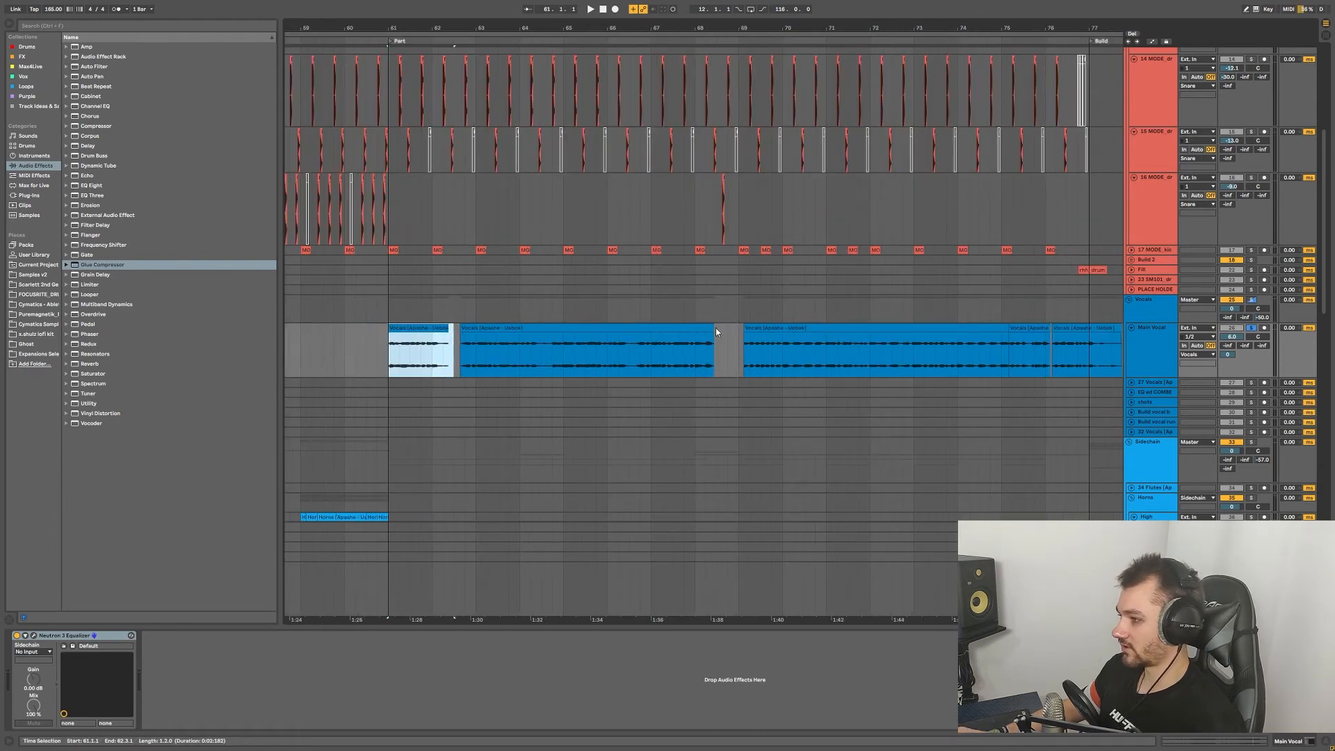
scroll(735, 328, "down", 2, "ctrl")
scroll(735, 328, "up", 3)
scroll(636, 316, "up", 2, "ctrl")
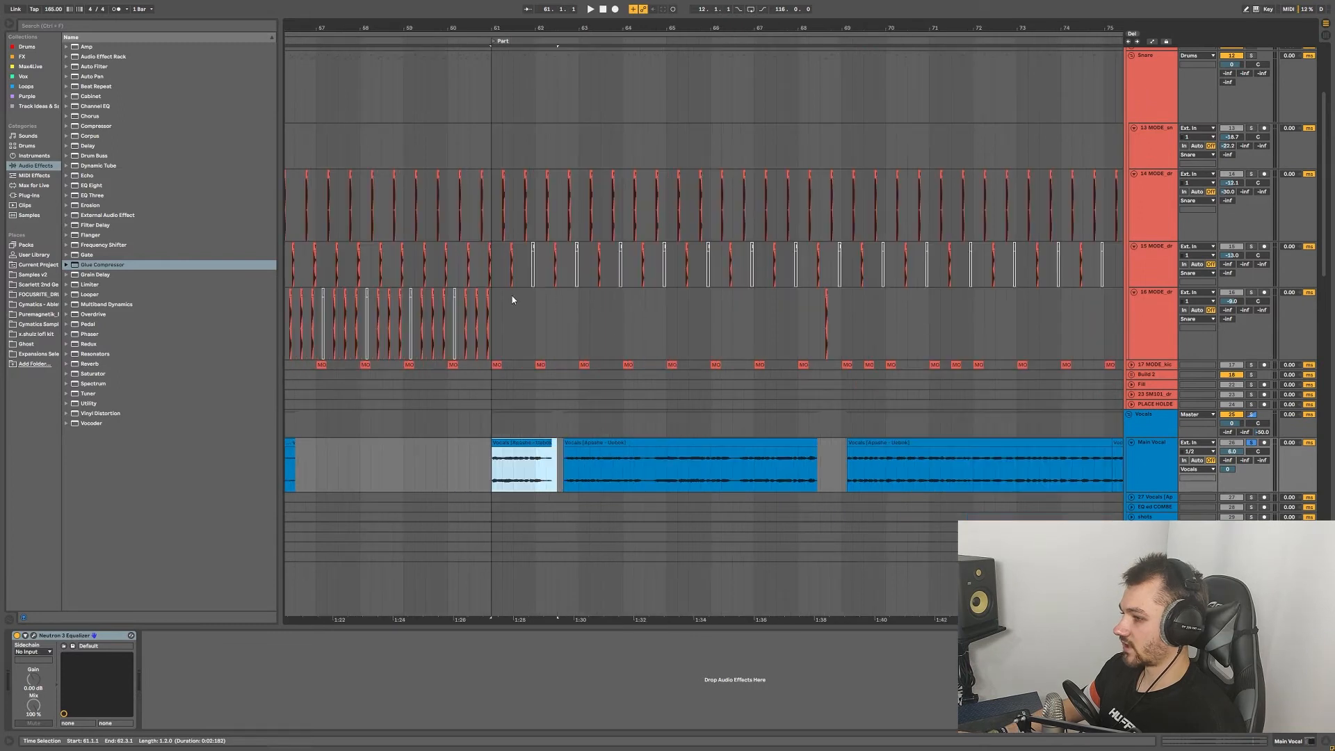
left_click_drag(495, 302, 825, 321)
left_click(809, 325)
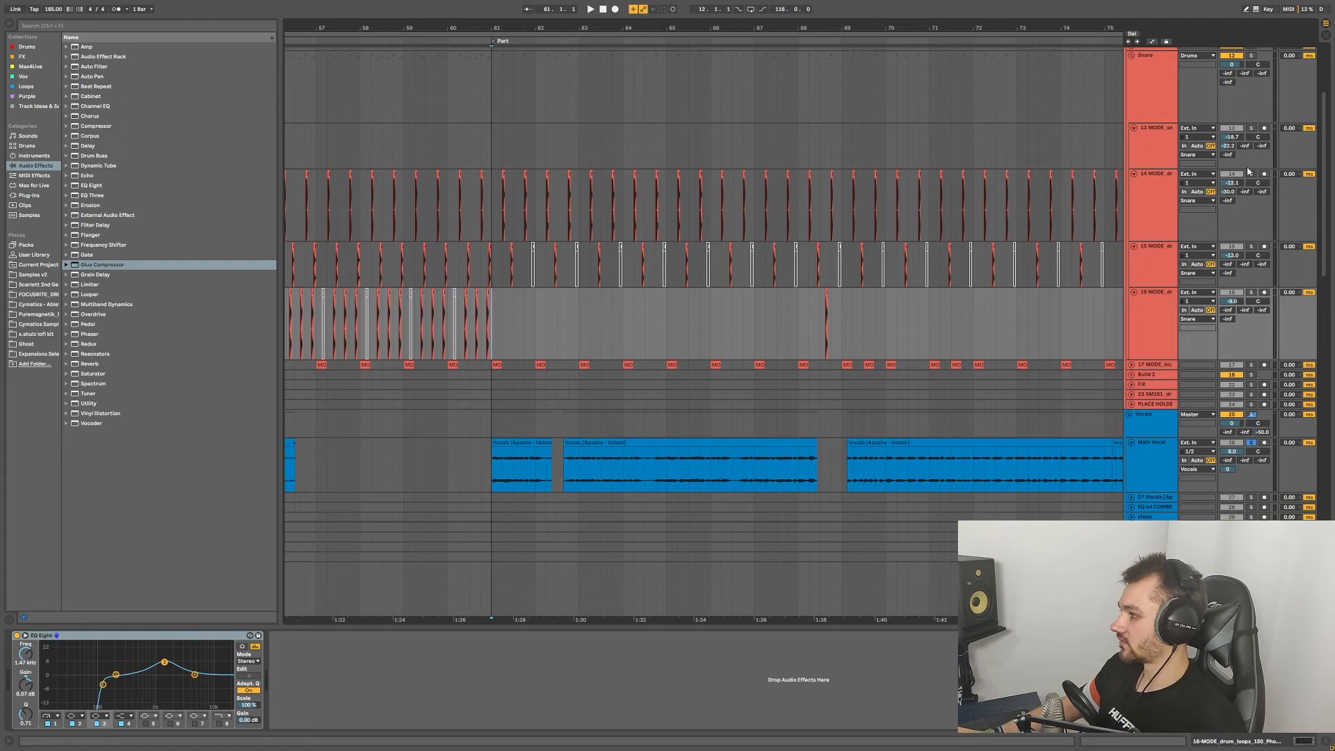
scroll(1247, 170, "up", 4)
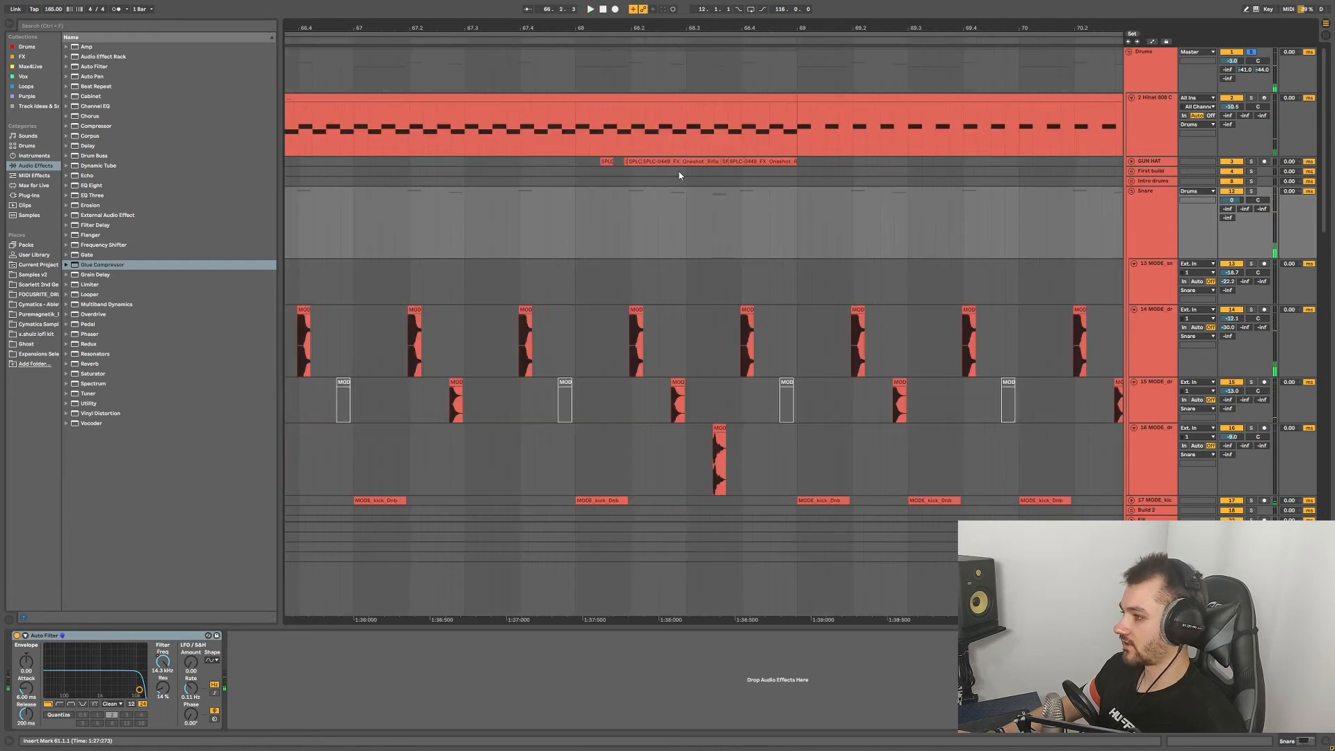
Step: Play from bar 68 on the GUN HAT track and unfold it to show its waveforms
left_click(581, 163)
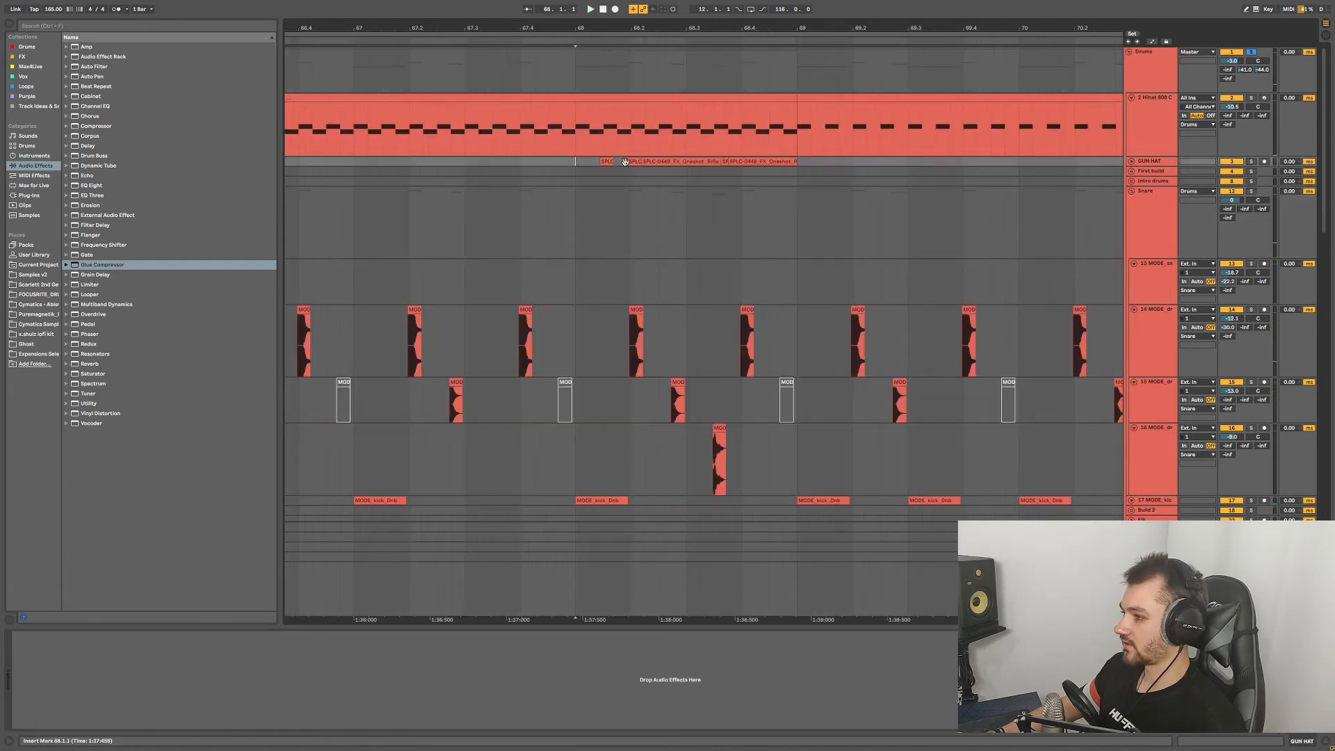
key("space")
left_click(1132, 162)
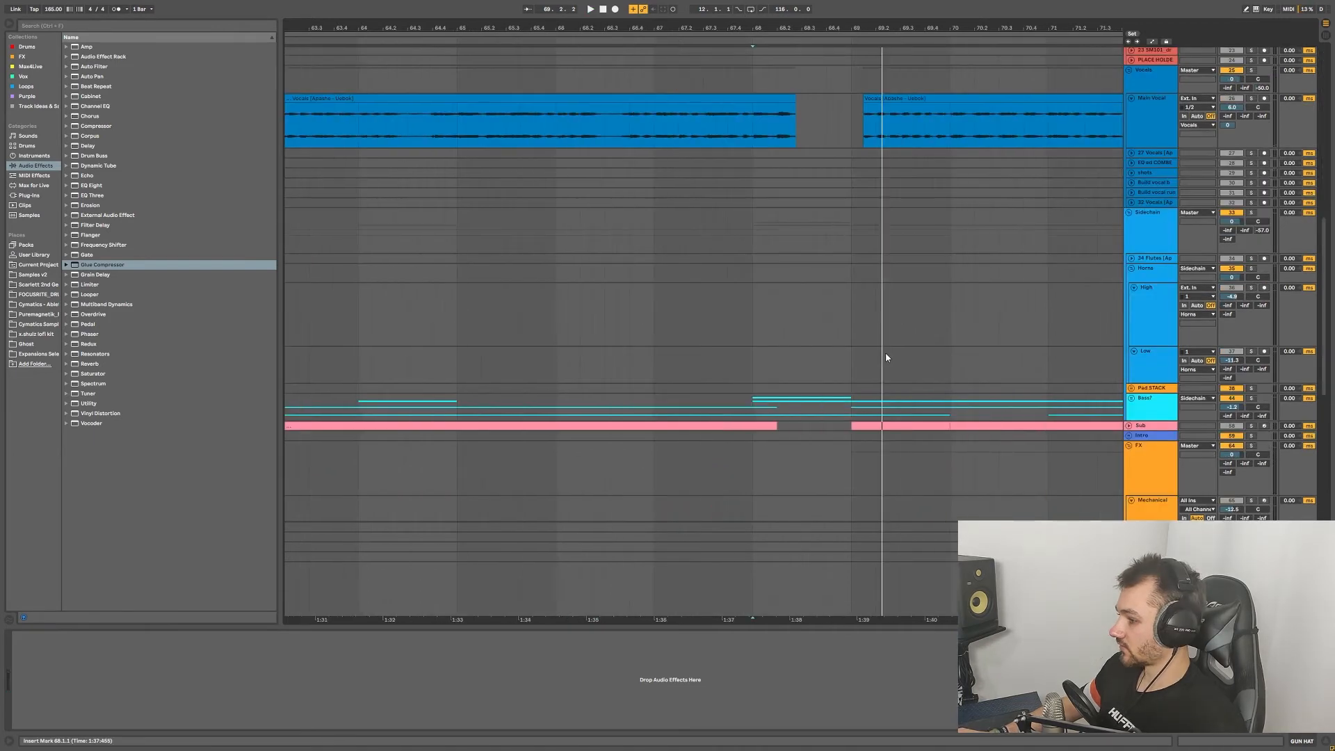
scroll(868, 356, "down", 5)
scroll(948, 354, "right", 1)
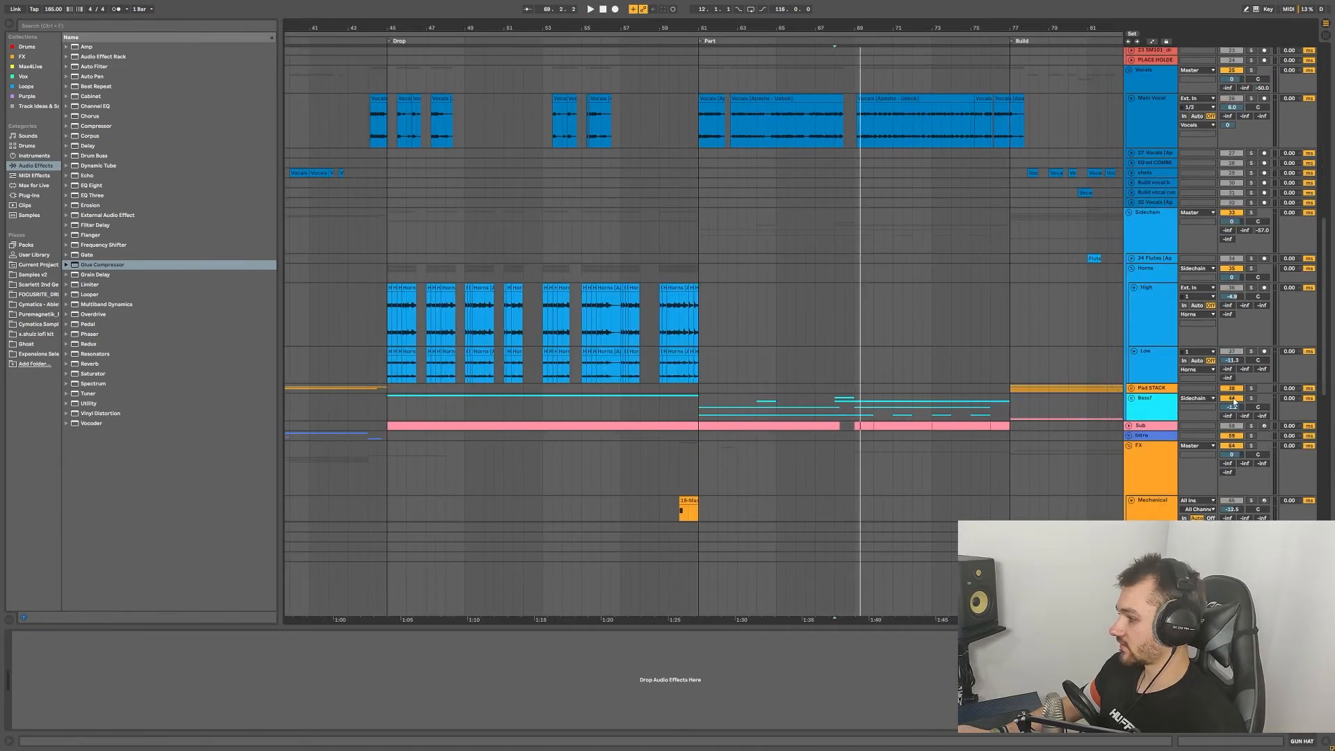
Step: Solo and expand the Bass? group, then select the first Noise bass clip
left_click(1252, 398)
left_click(1131, 399)
scroll(912, 358, "down", 9)
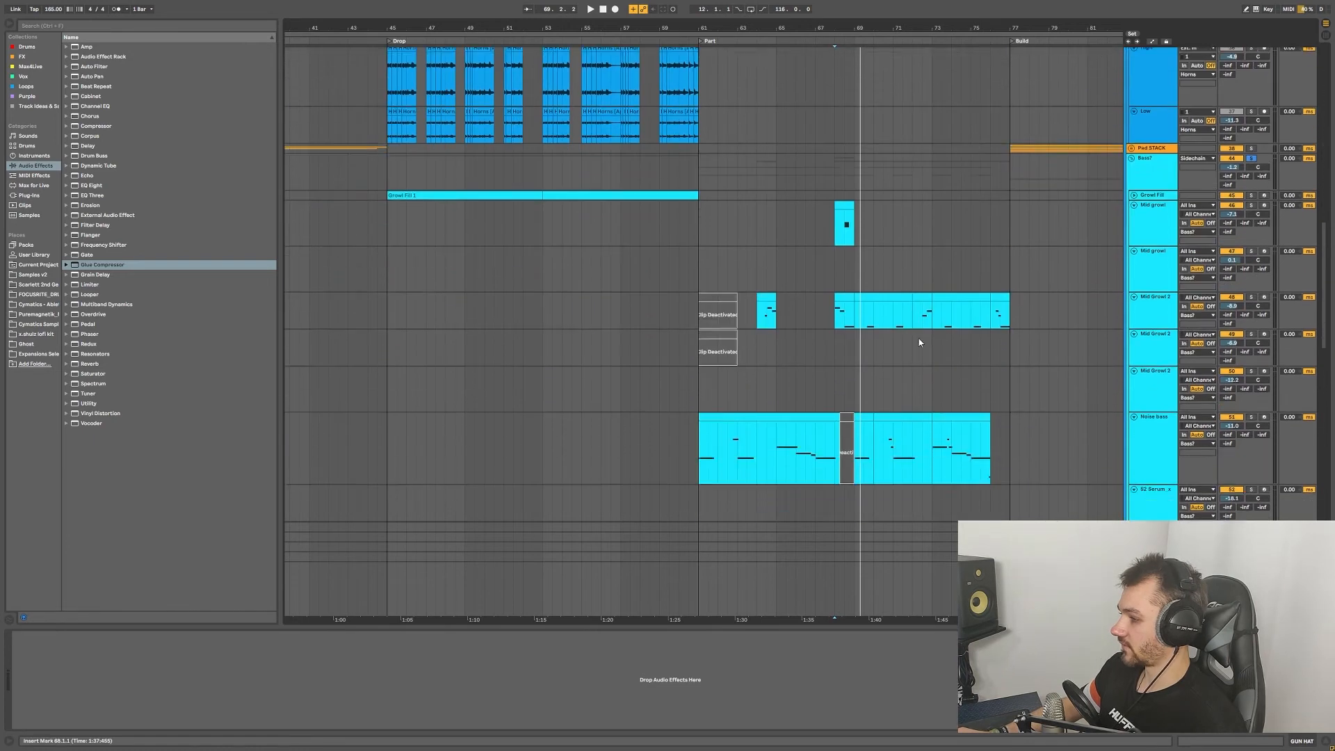
scroll(943, 339, "down", 5)
scroll(967, 306, "up", 4)
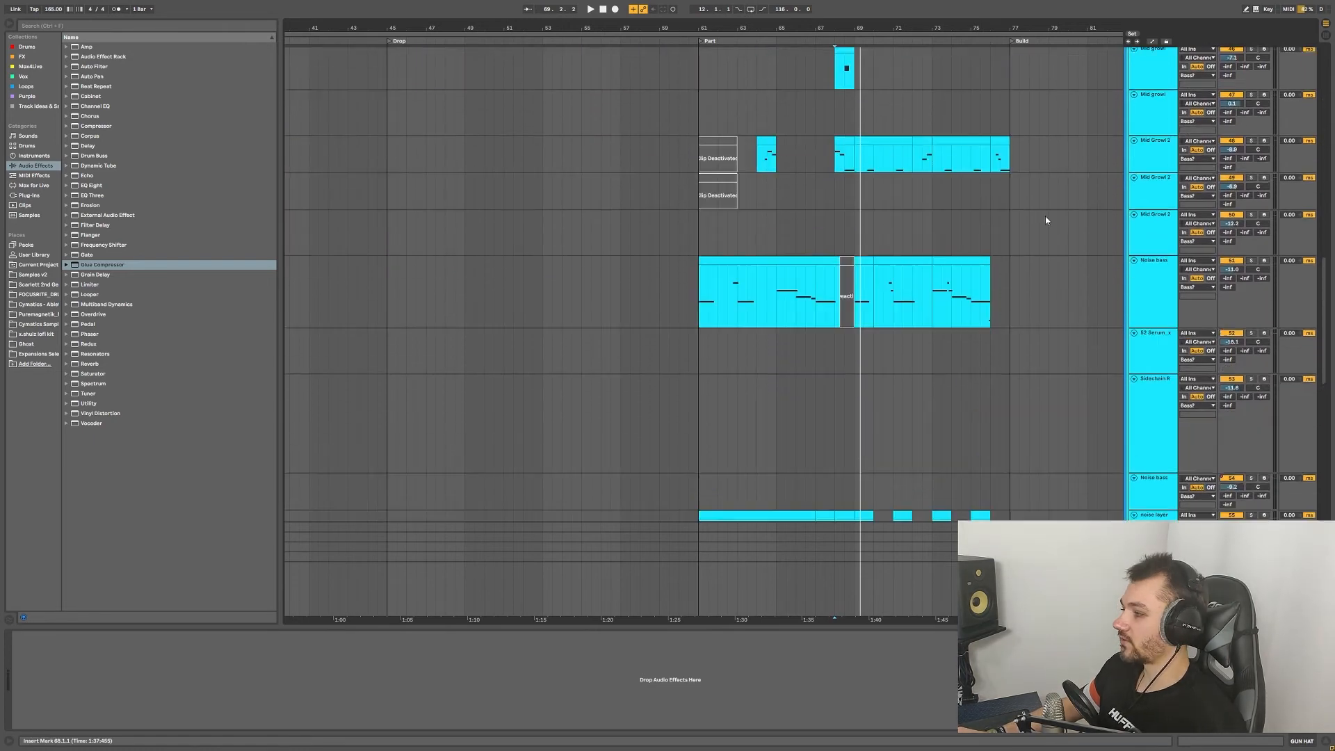
scroll(1015, 273, "up", 2)
scroll(786, 299, "down", 2)
left_click(596, 303)
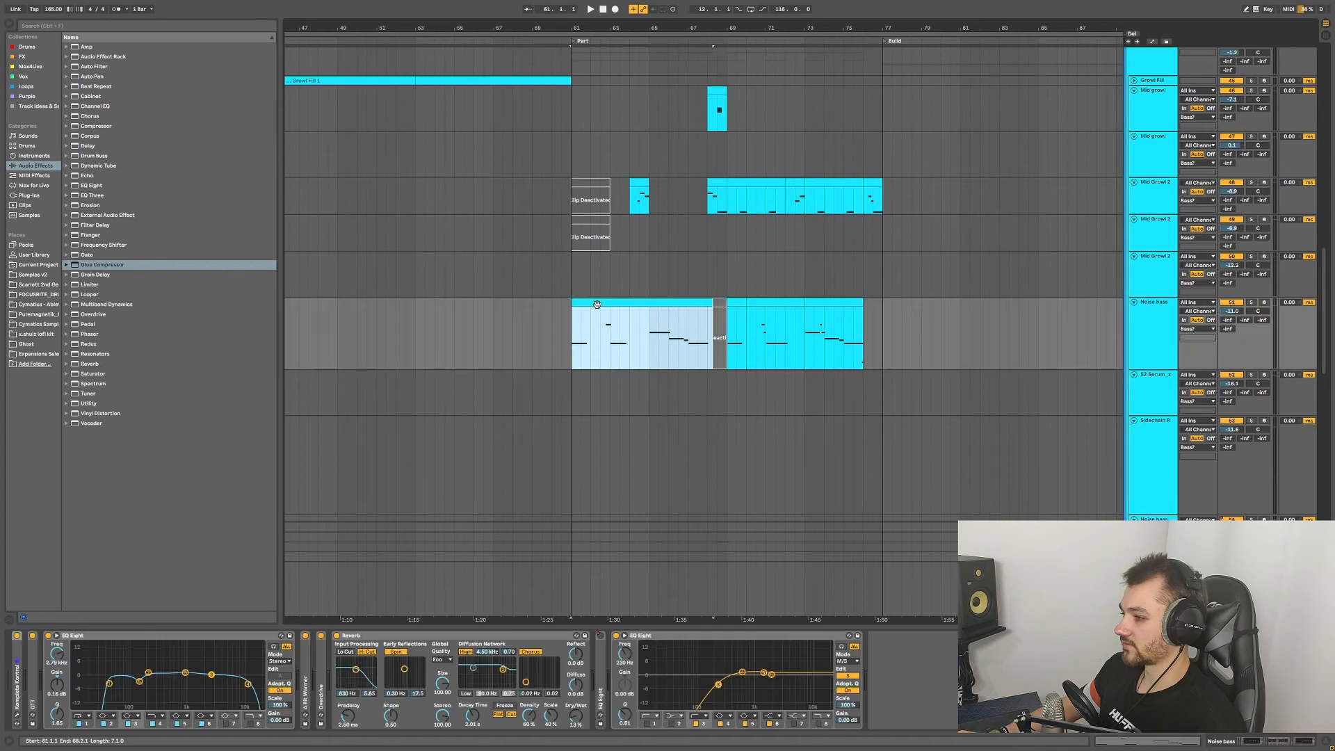
Step: Open the Noise bass's Monark synth in Komplete Kontrol, nudge the window up, and close it
left_click(17, 674)
double_click(18, 665)
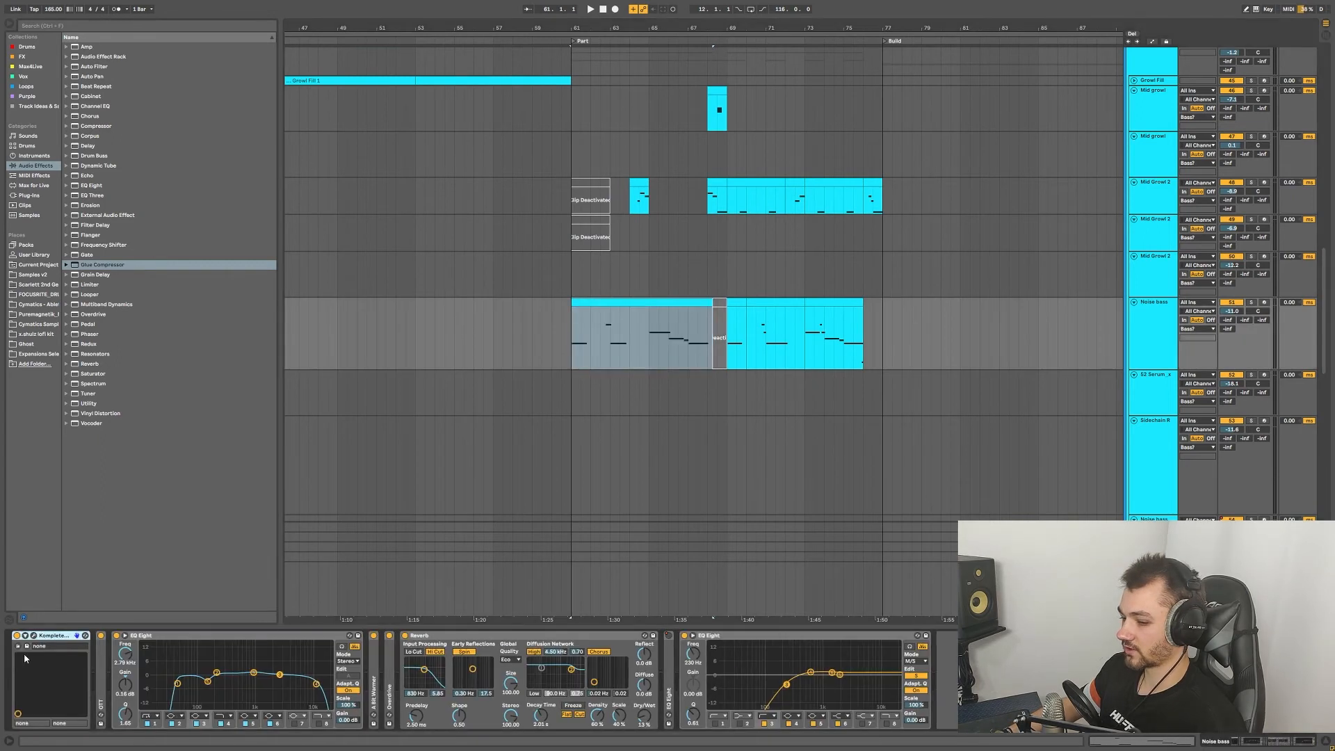
left_click(34, 636)
left_click_drag(642, 195, 637, 155)
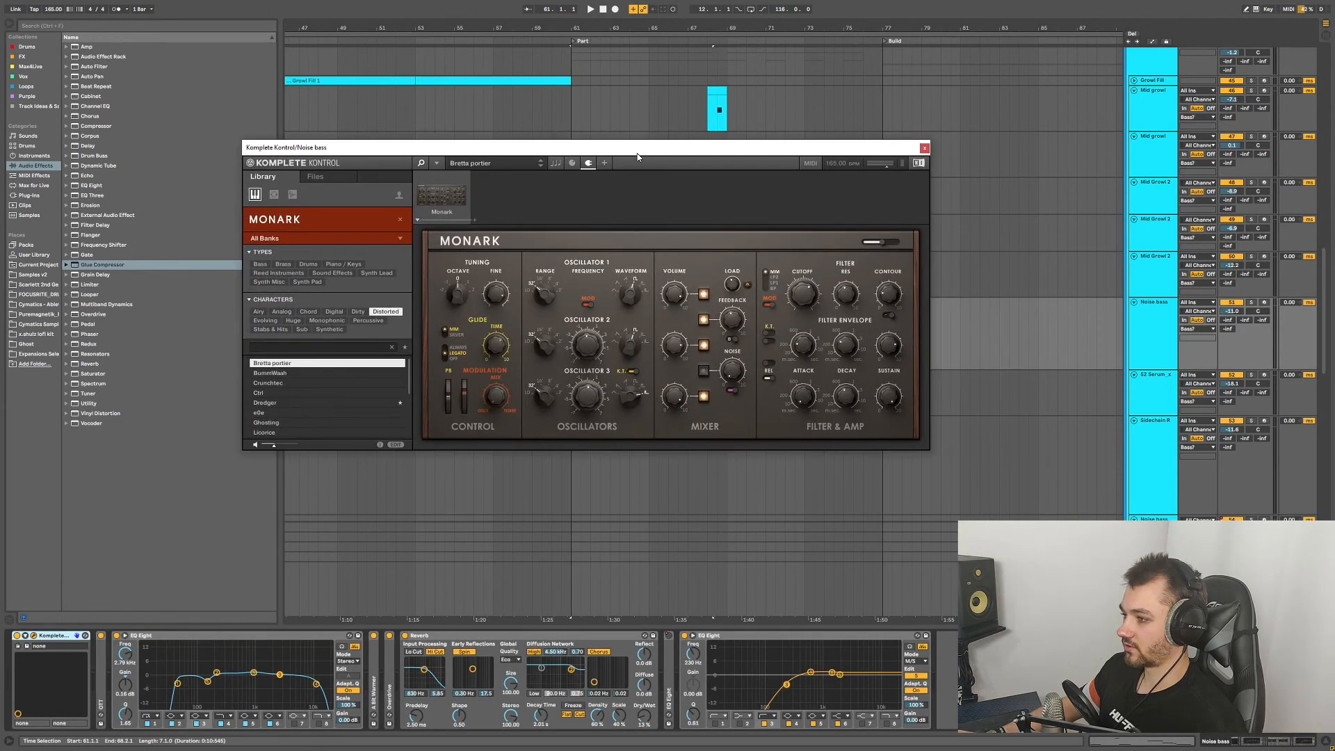
left_click(924, 148)
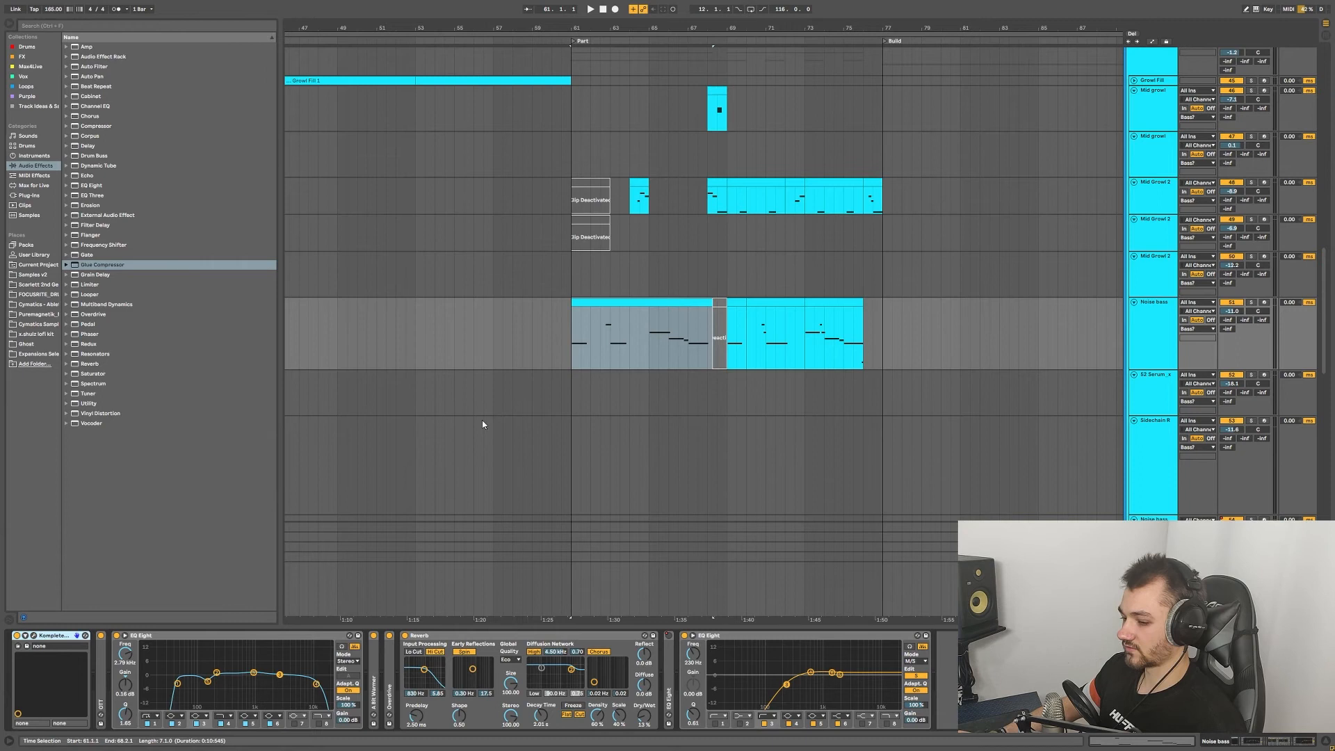
Step: Expand OTT, A Bit Warmer and Overdrive, collapse Reverb, and briefly check the first EQ Eight
double_click(102, 665)
double_click(617, 657)
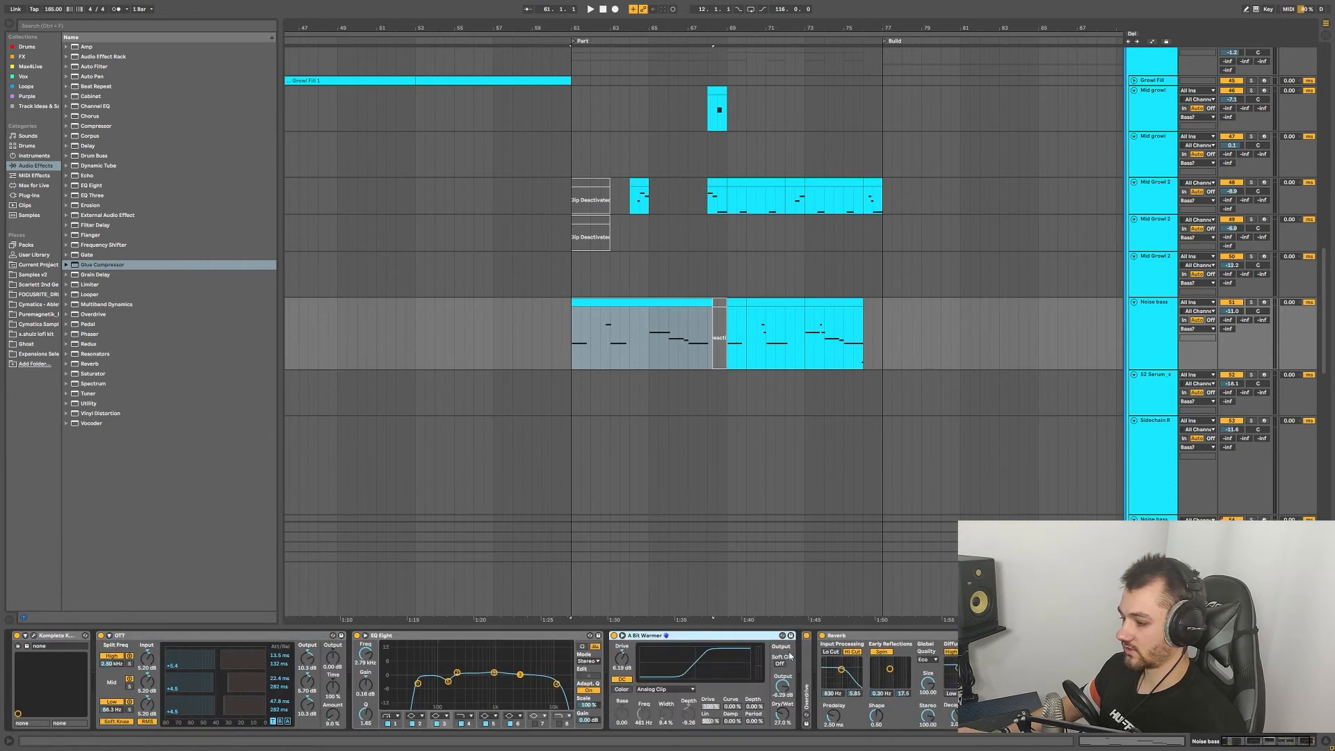
double_click(810, 661)
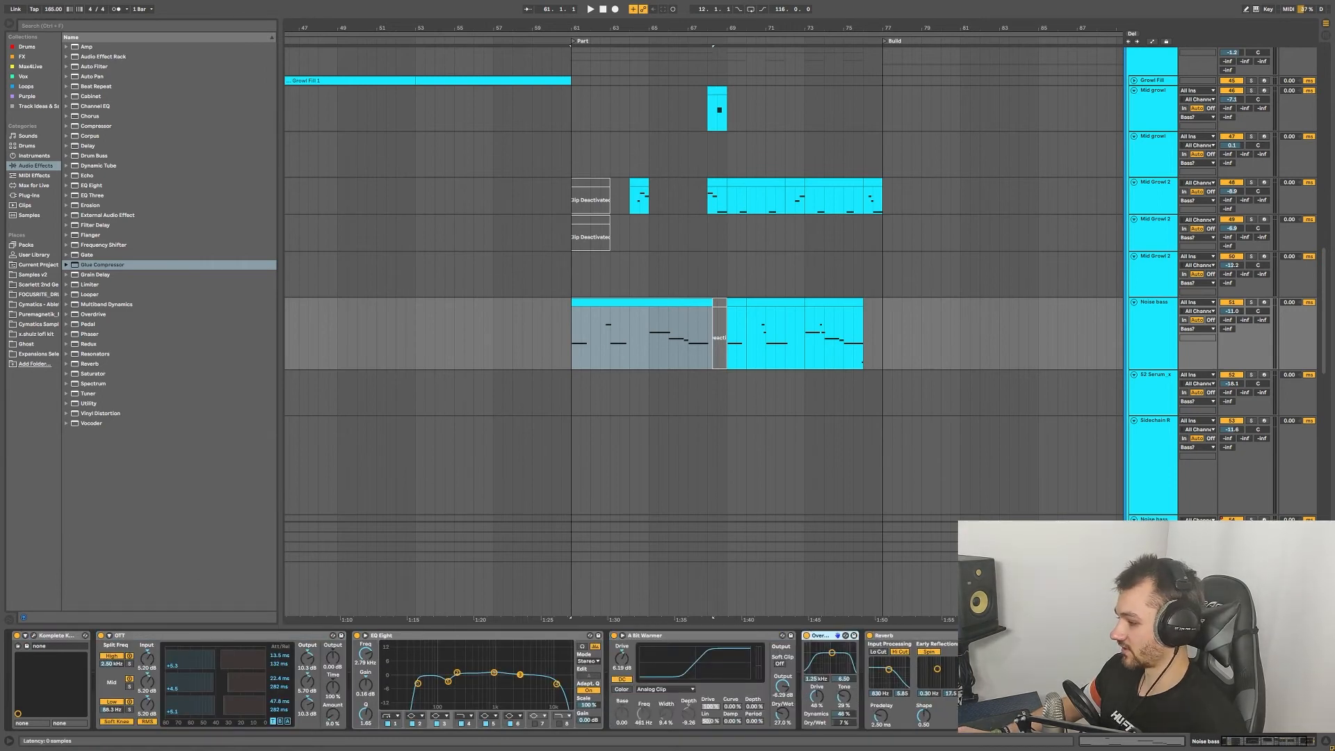
double_click(884, 636)
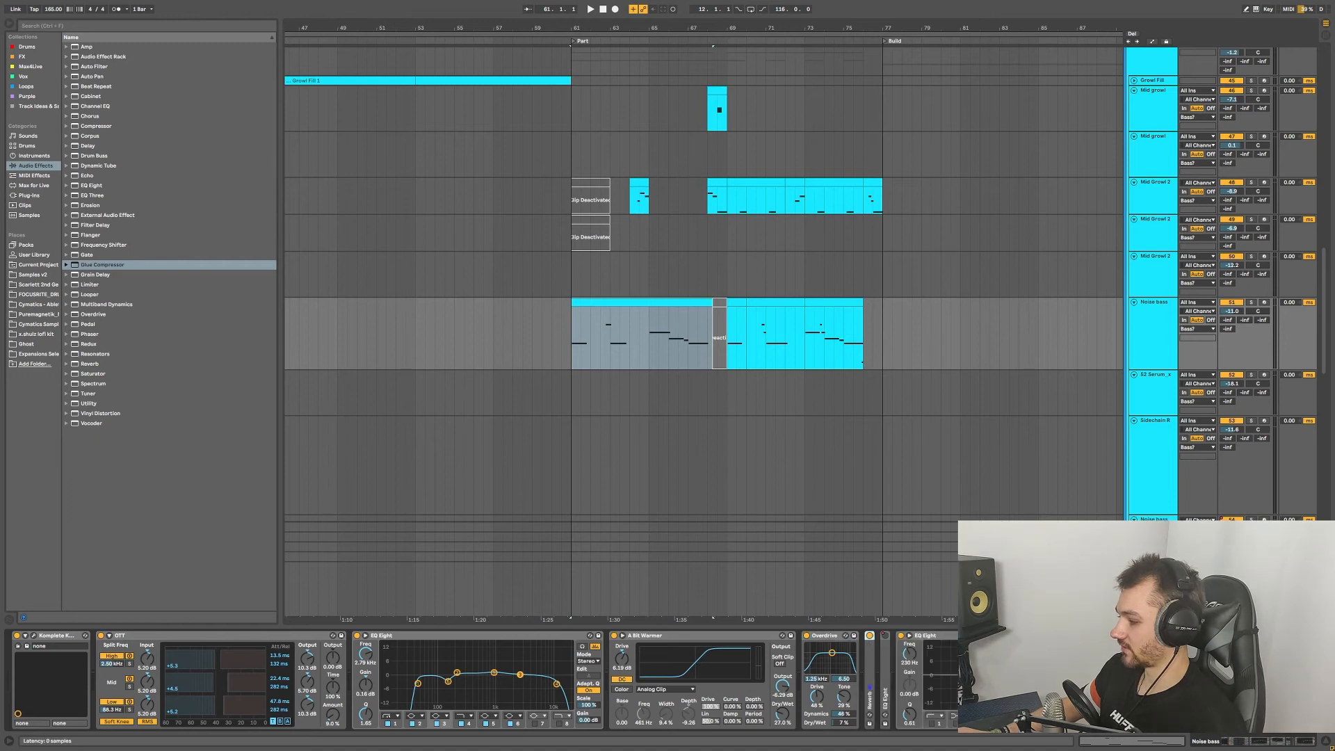
double_click(886, 685)
double_click(925, 635)
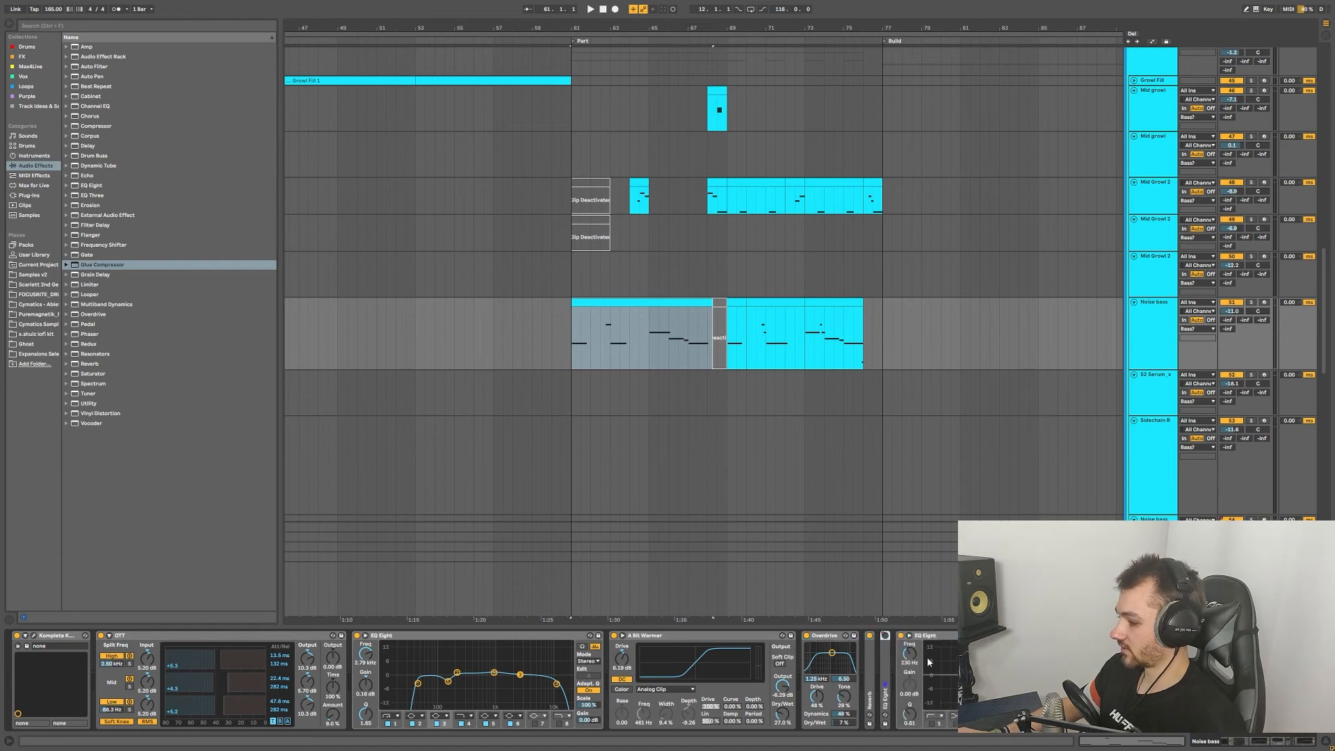
Step: Play the noise bass from bar 61, stop, and replay it from bar 61
scroll(801, 425, "up", 1)
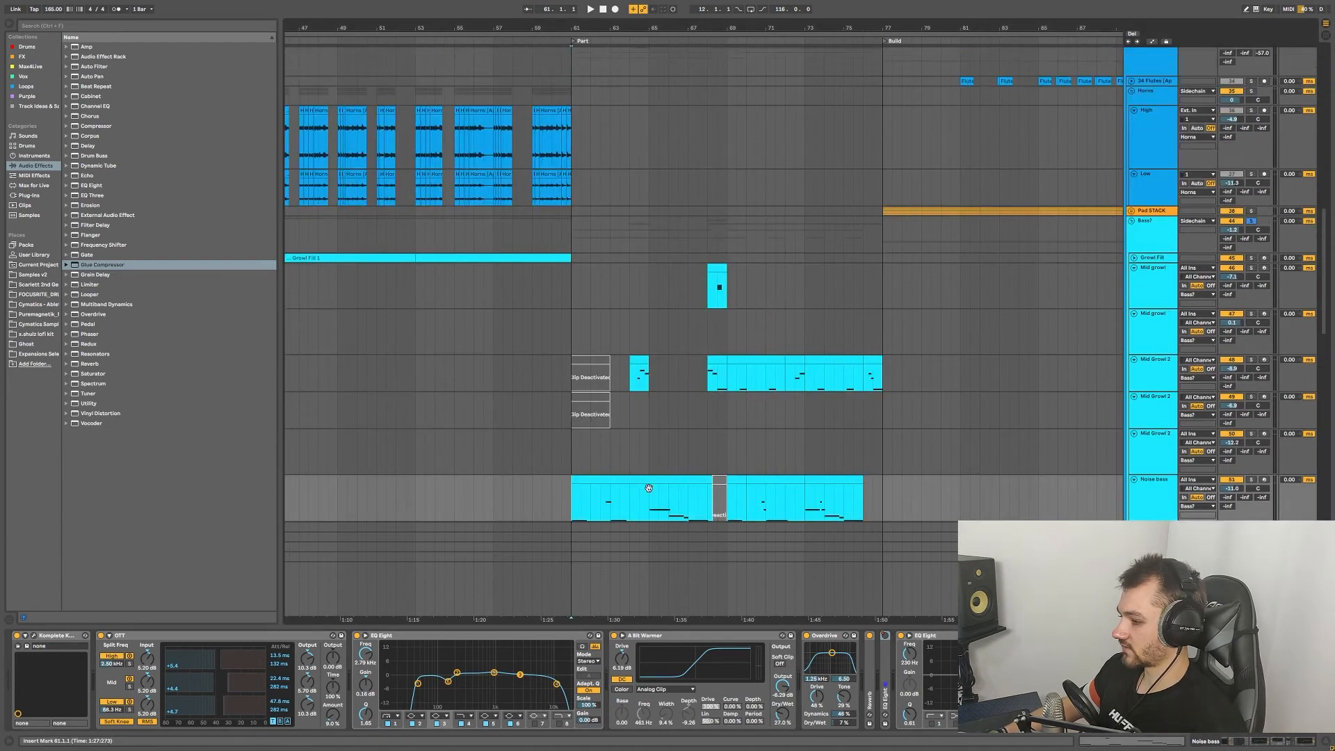
scroll(572, 376, "up", 1)
scroll(572, 375, "down", 7)
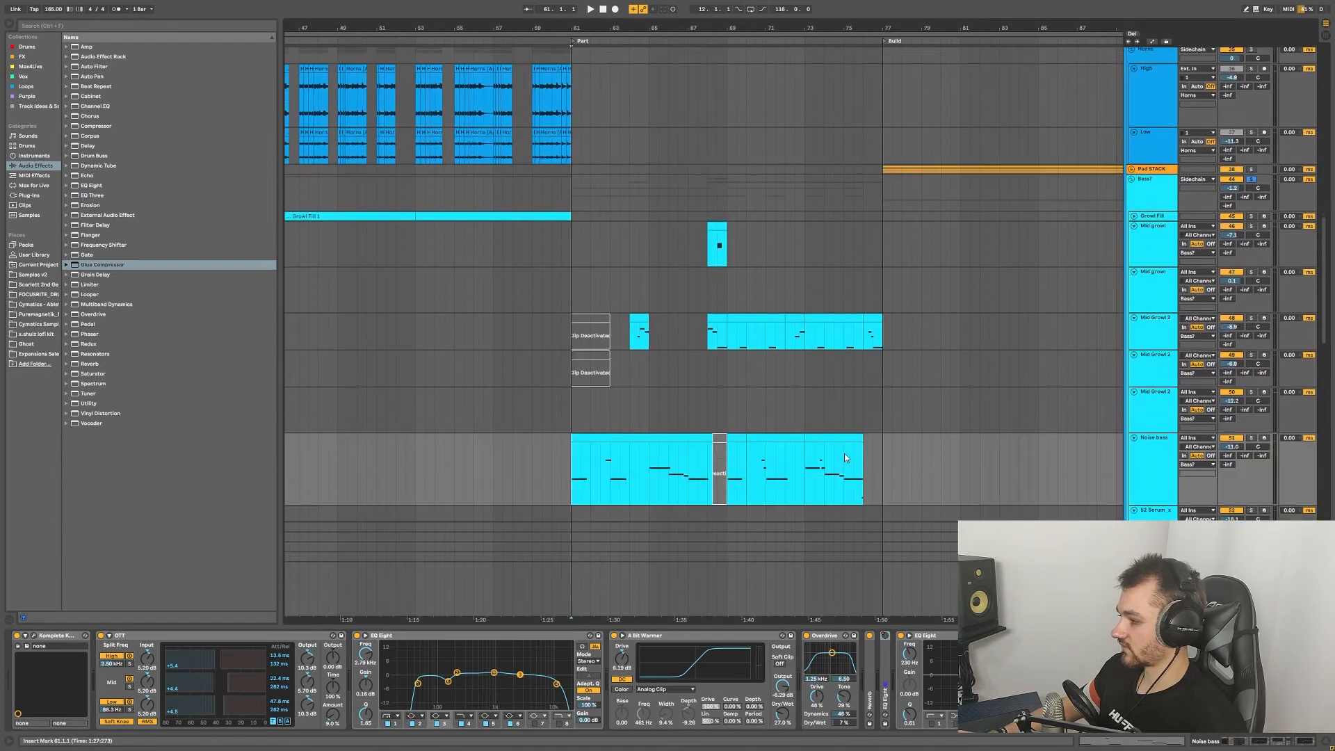
key("space")
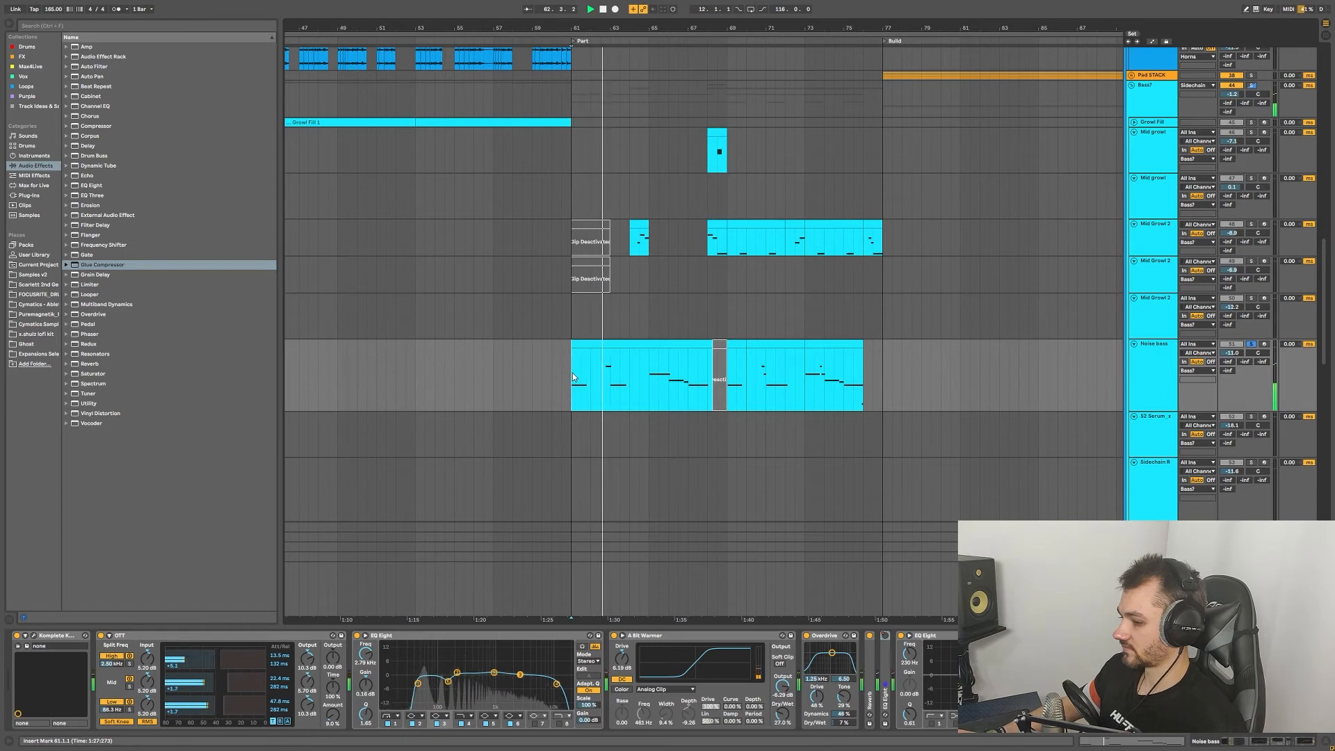
key("space")
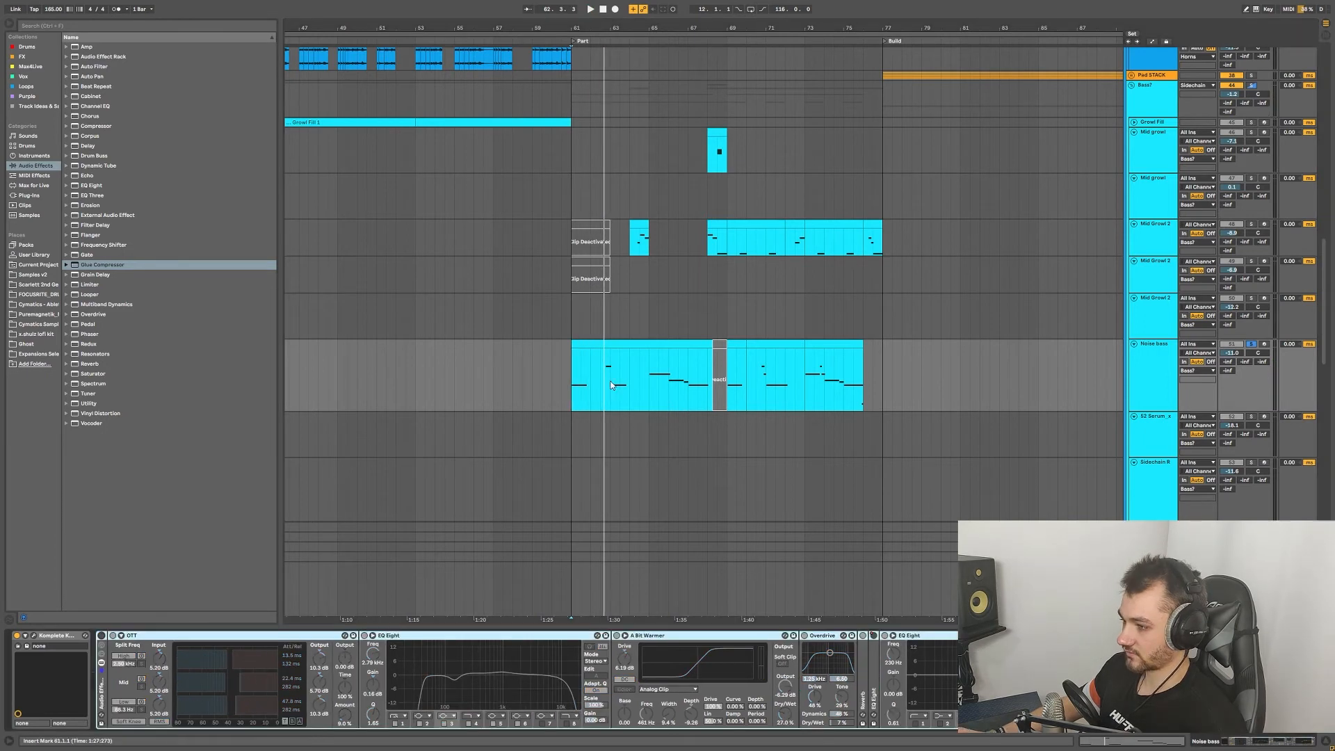
left_click(573, 386)
key("space")
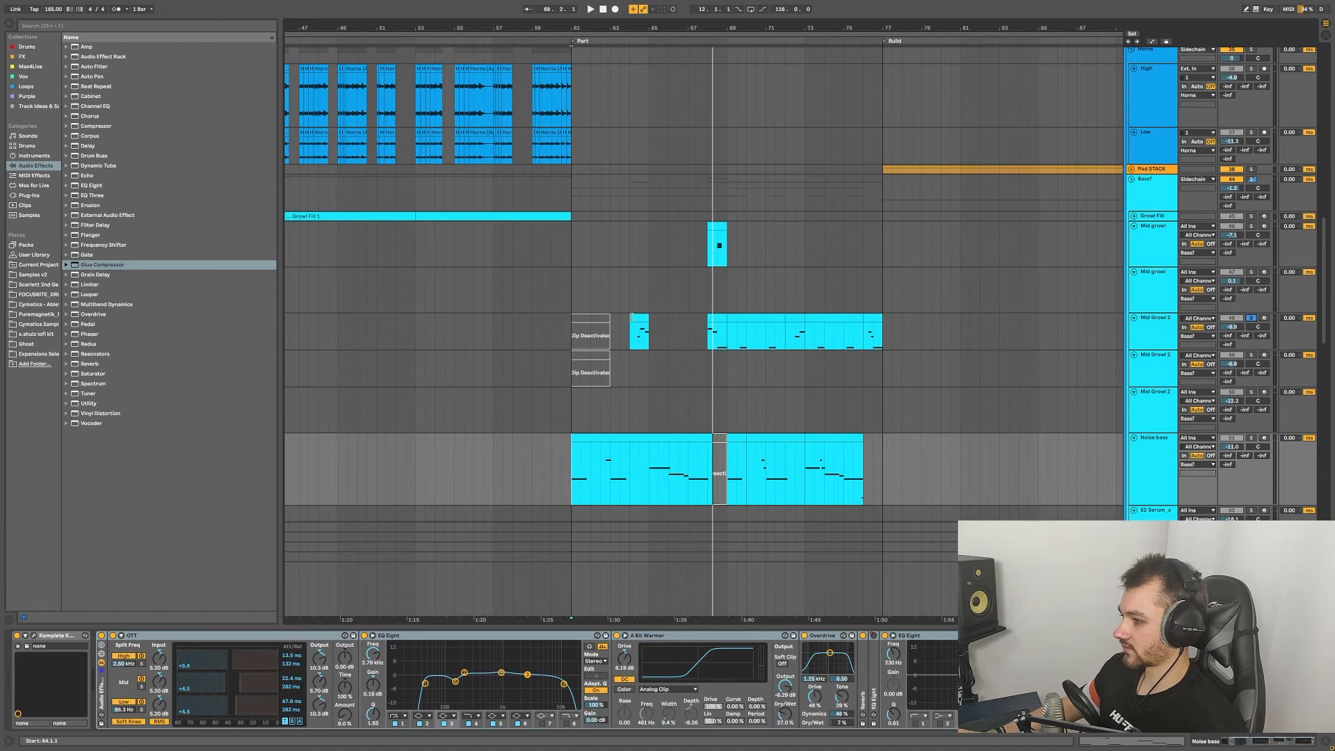
Step: Select the Mid Growl 2 clip and inspect its Serum, Devastor2 and Neutron 3 Equalizer windows
left_click(639, 335)
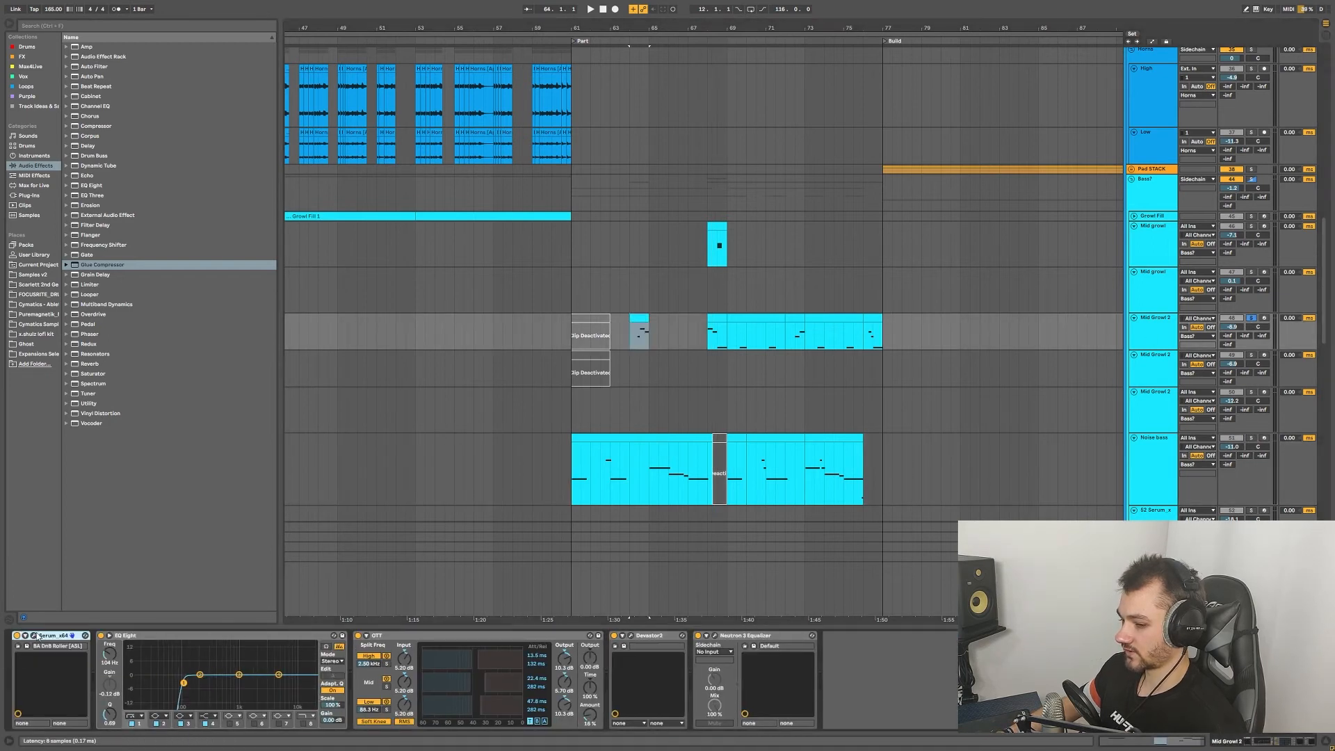
left_click(33, 636)
left_click(817, 174)
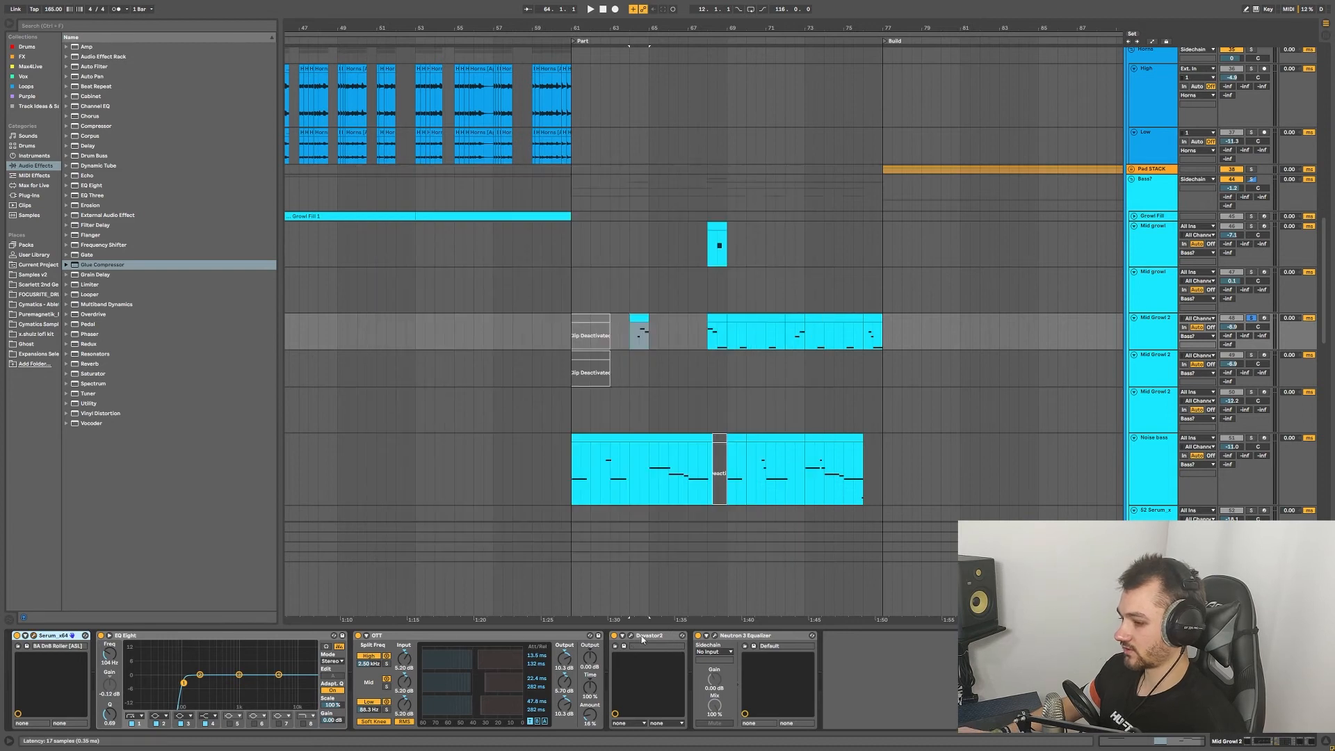
left_click(631, 635)
left_click(432, 51)
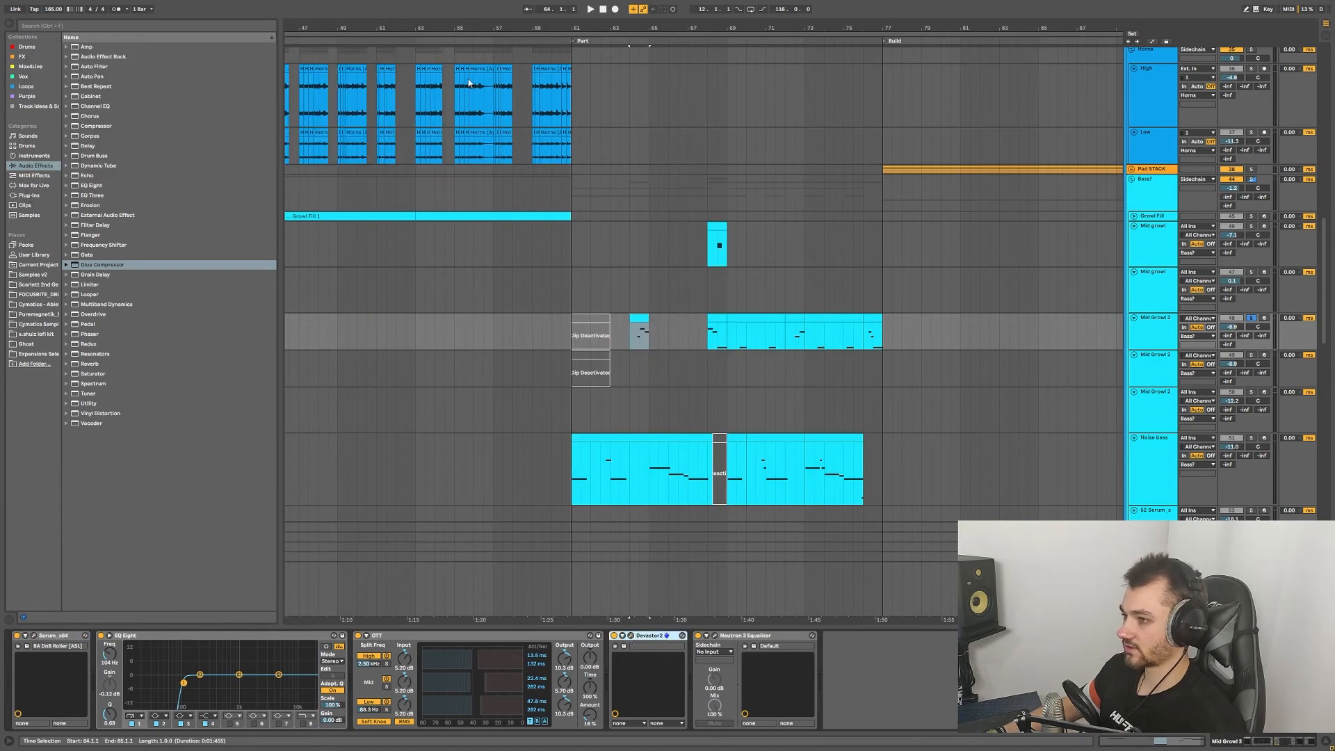
left_click(715, 636)
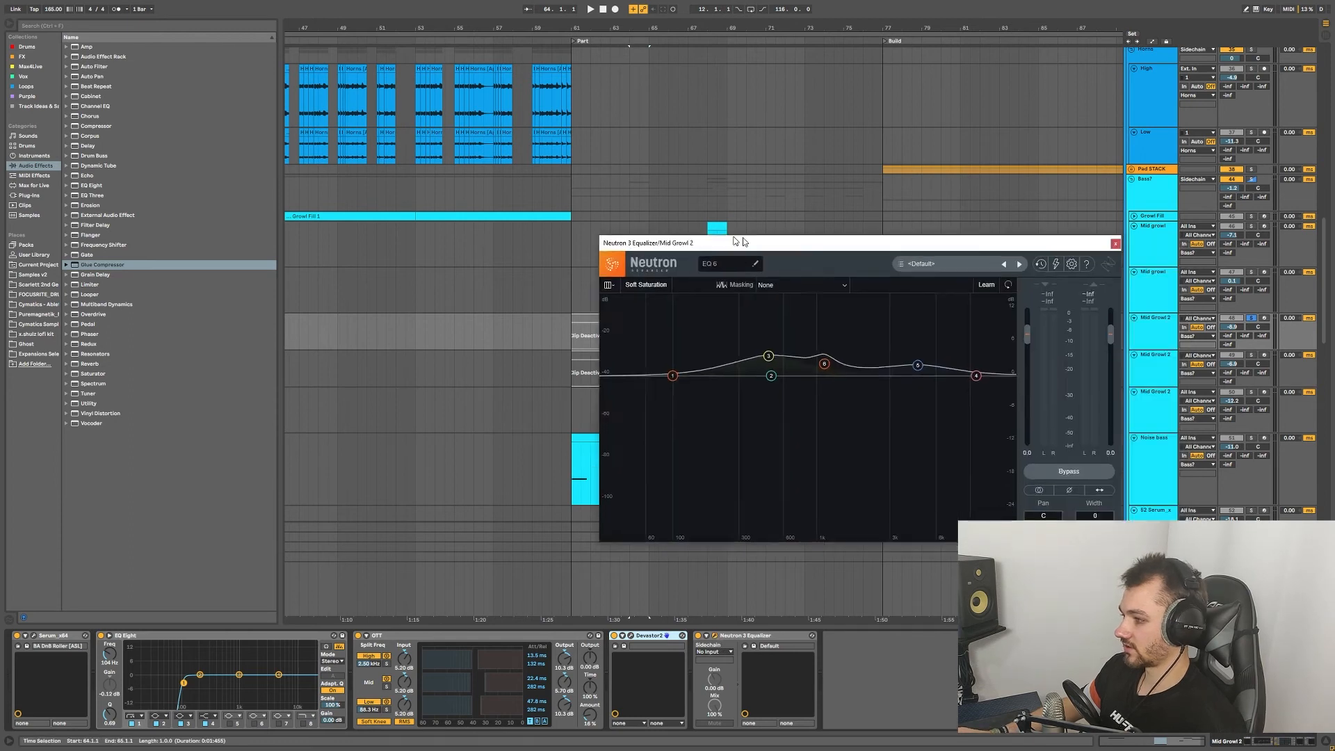
left_click(1022, 240)
Step: Play from bar 64, jump to bar 68, then set the playback start to bar 72
left_click(638, 338)
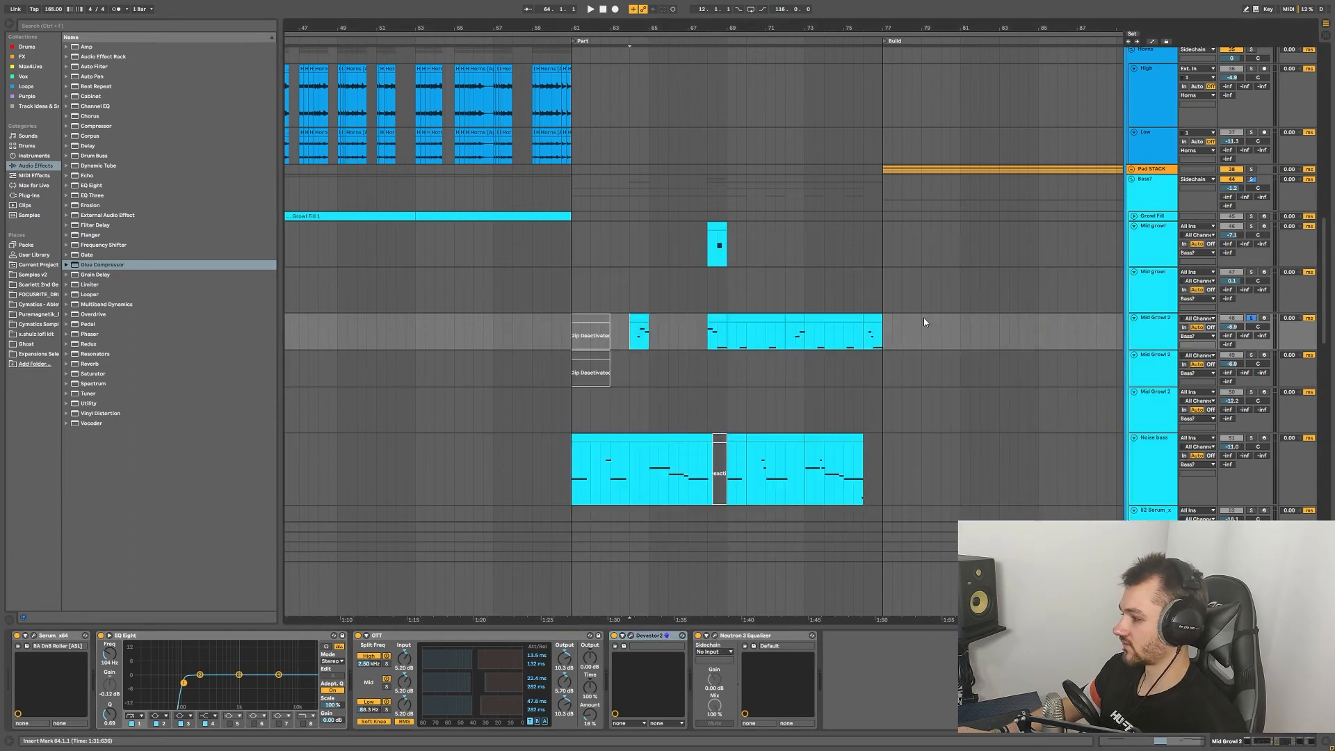
key("space")
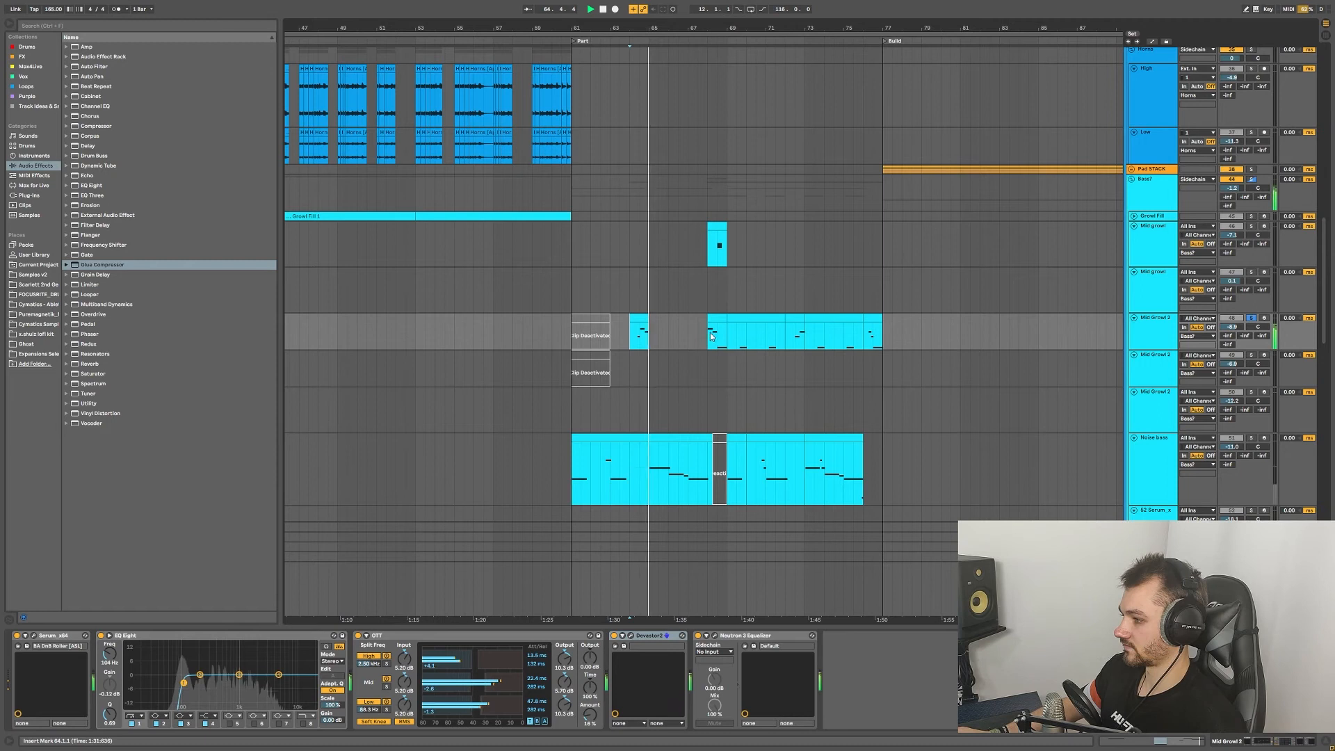
left_click(710, 337)
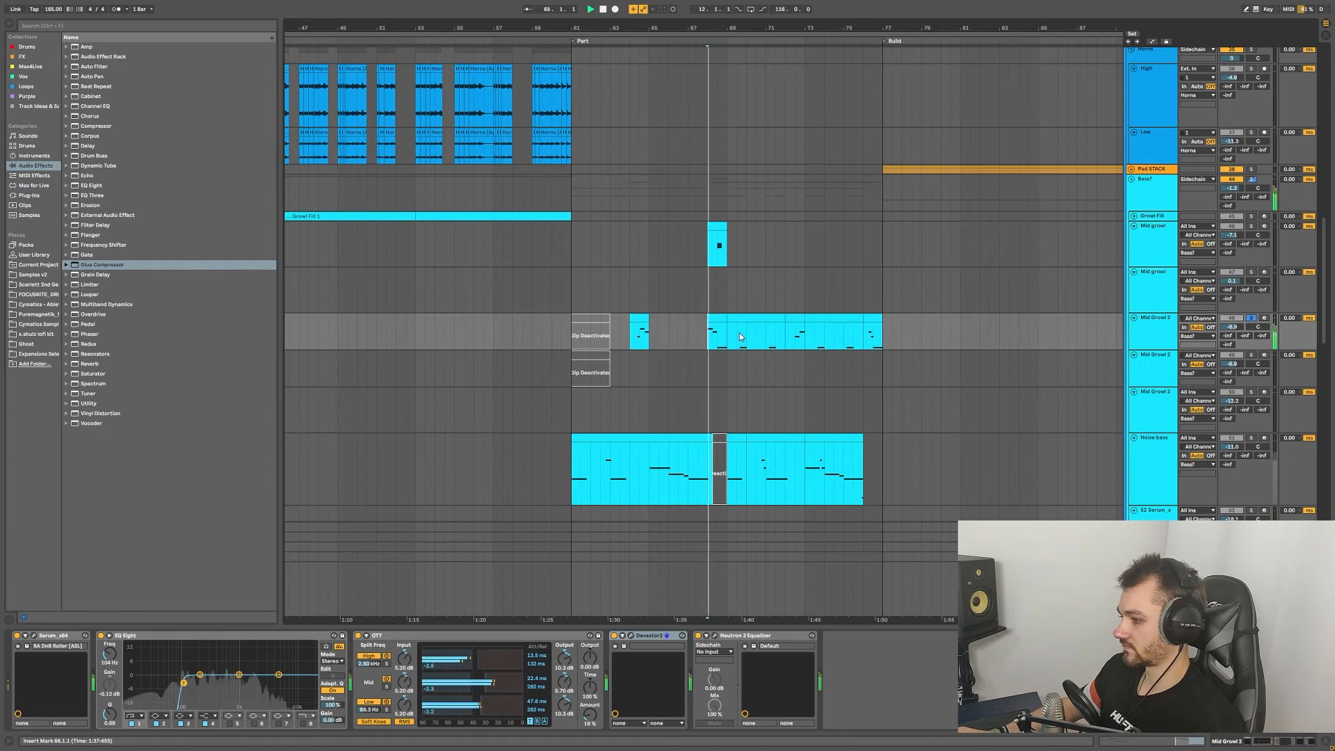
left_click(798, 337)
scroll(793, 334, "down", 5)
scroll(728, 253, "up", 6)
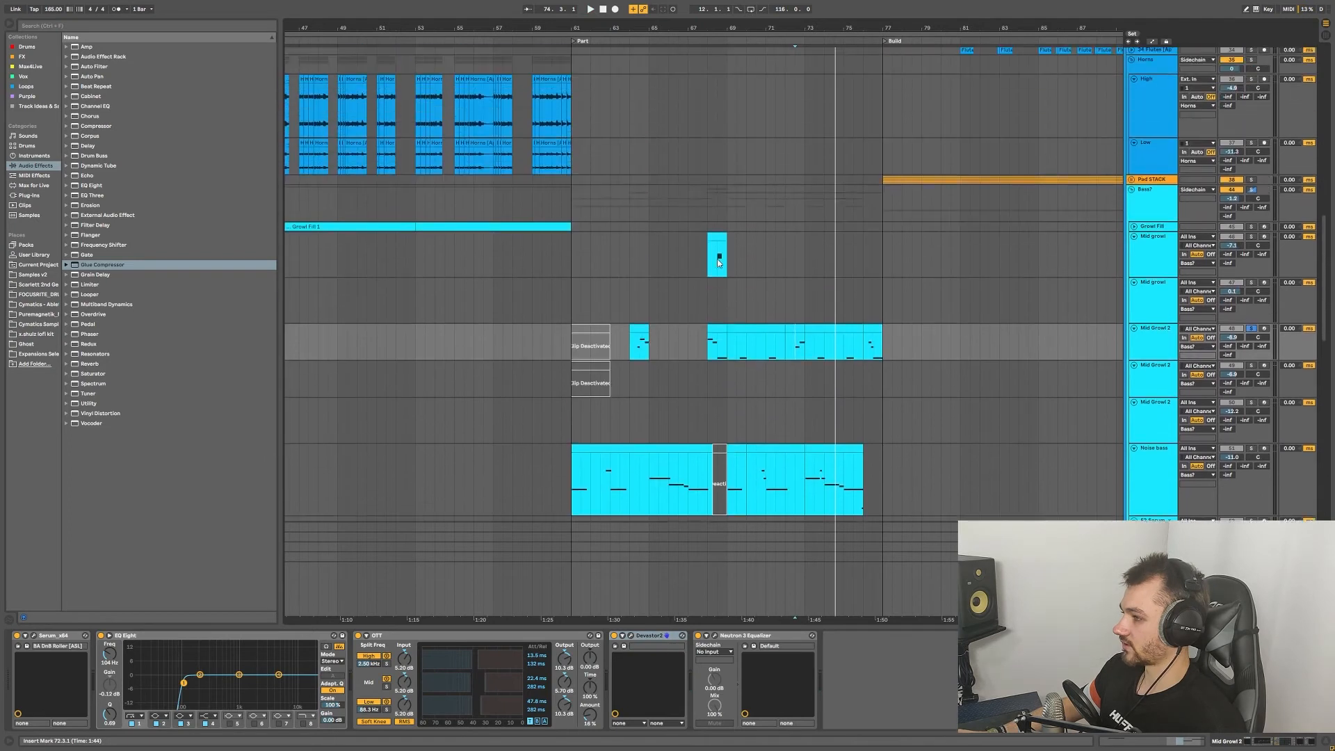
Step: Select the Mid growl clip at bar 68, check its synth patch, and briefly play from bar 68
scroll(716, 292, "up", 3)
left_click(717, 334)
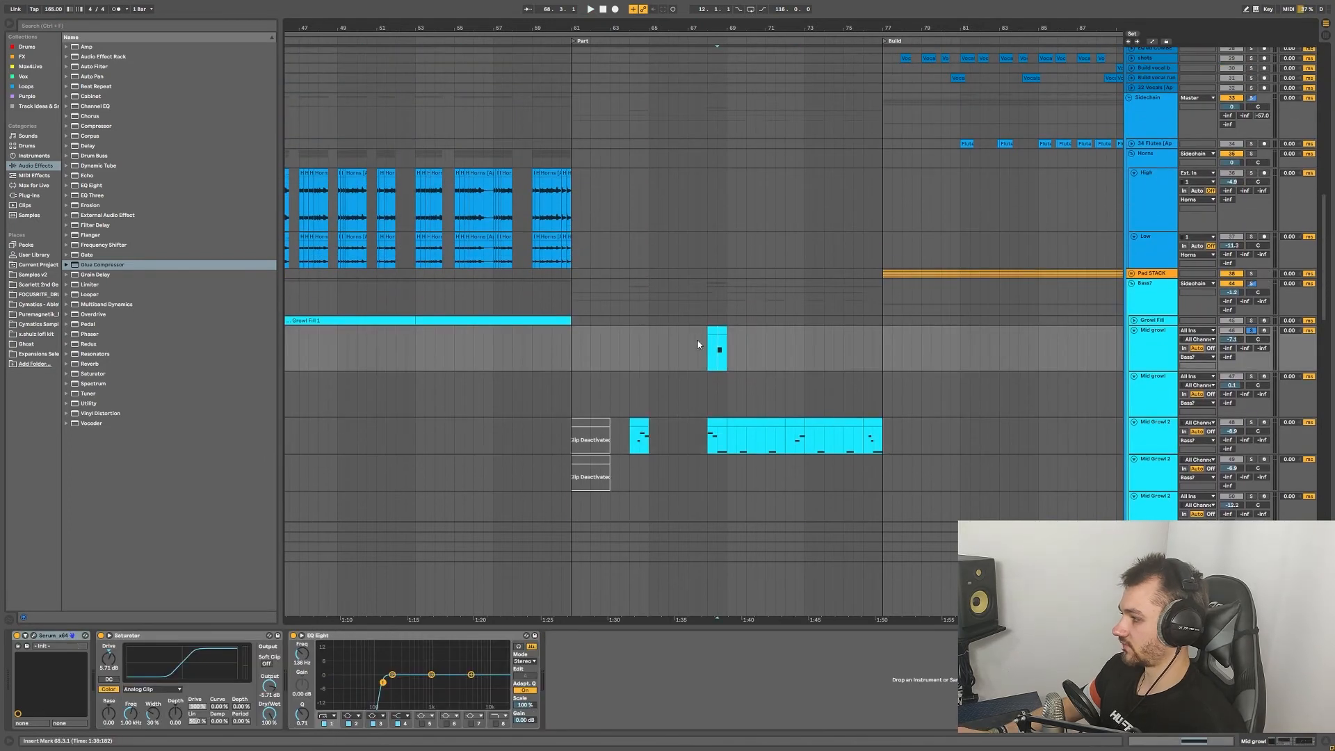
scroll(724, 351, "up", 3)
left_click(680, 329)
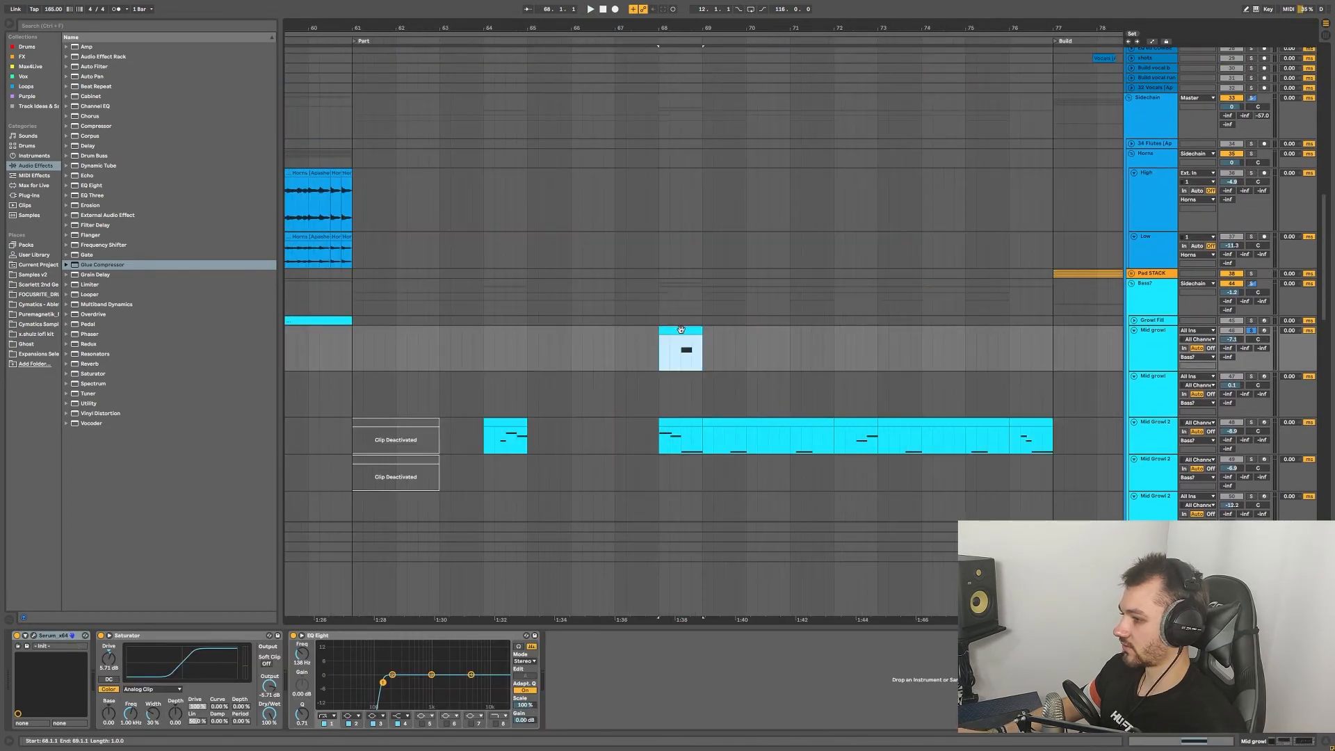
left_click(34, 636)
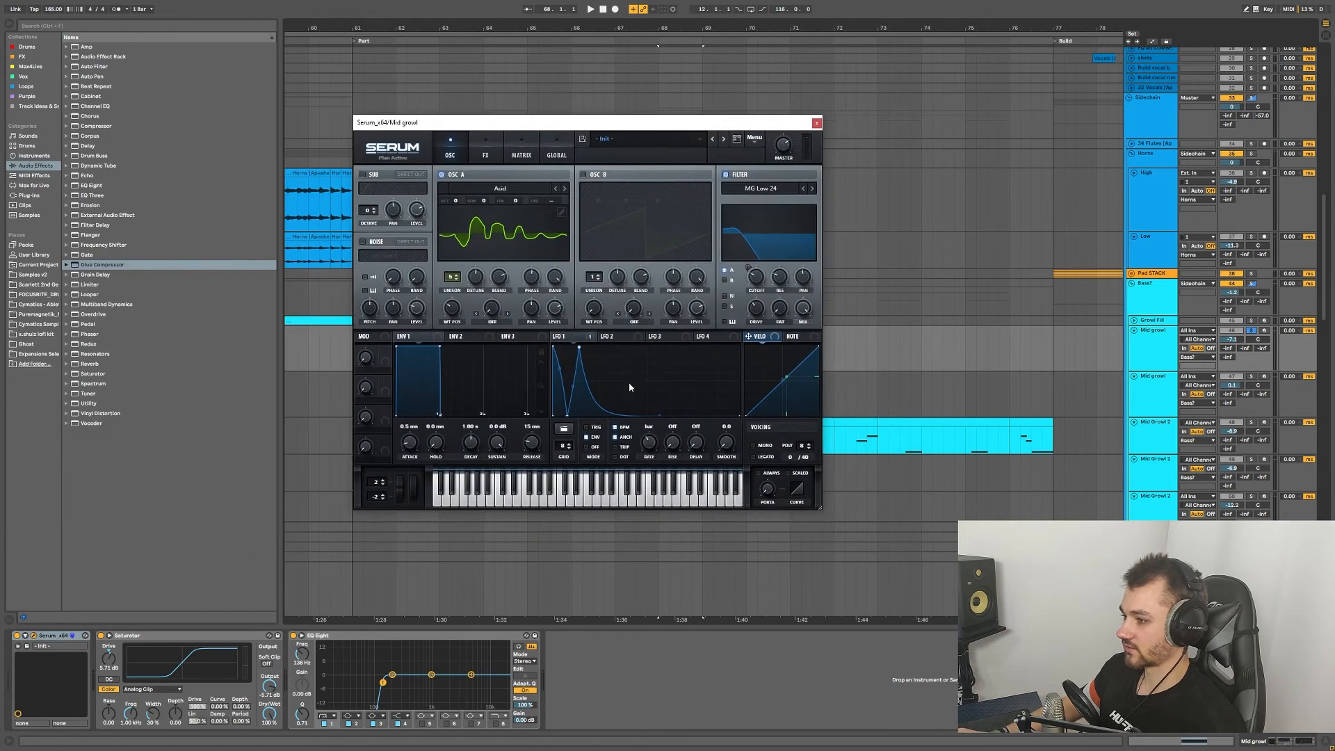
left_click(817, 123)
left_click(659, 351)
key("space")
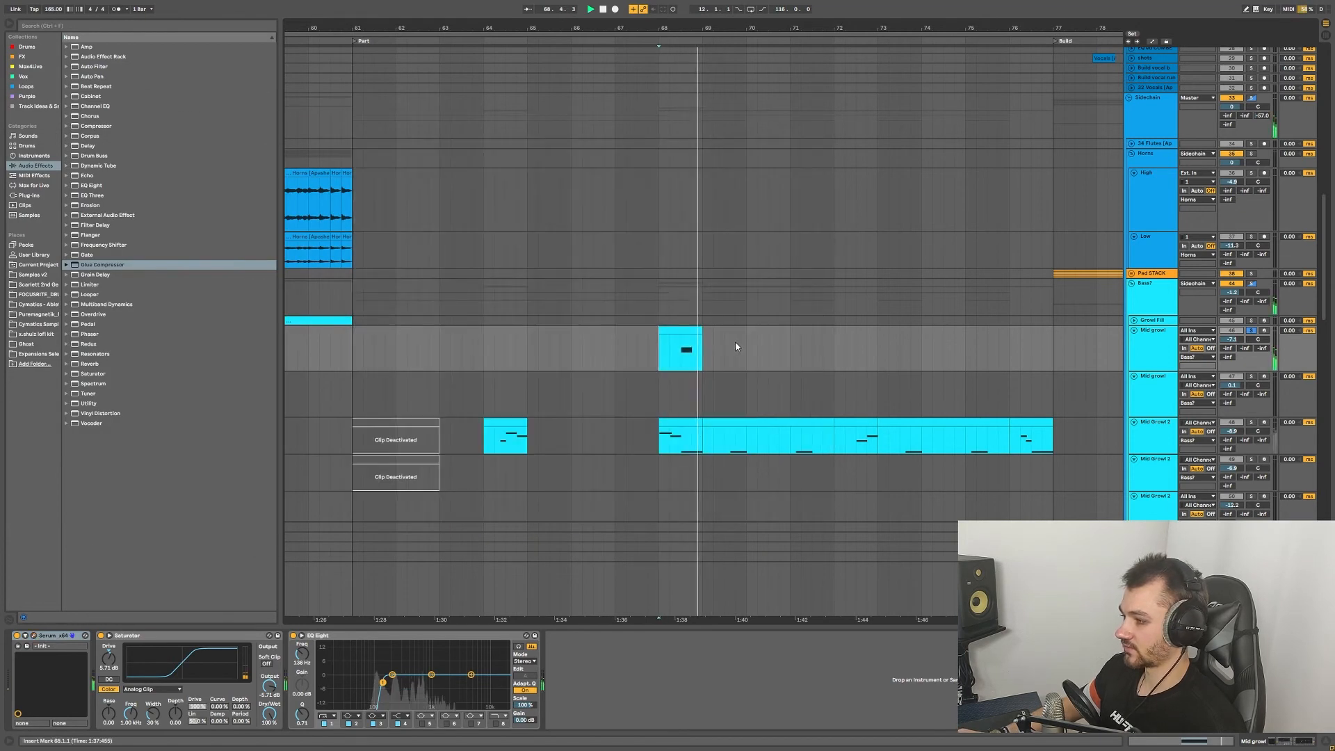
key("space")
Step: Zoom out to the whole arrangement, unfold the Sub track, and play from bar 61
key("w")
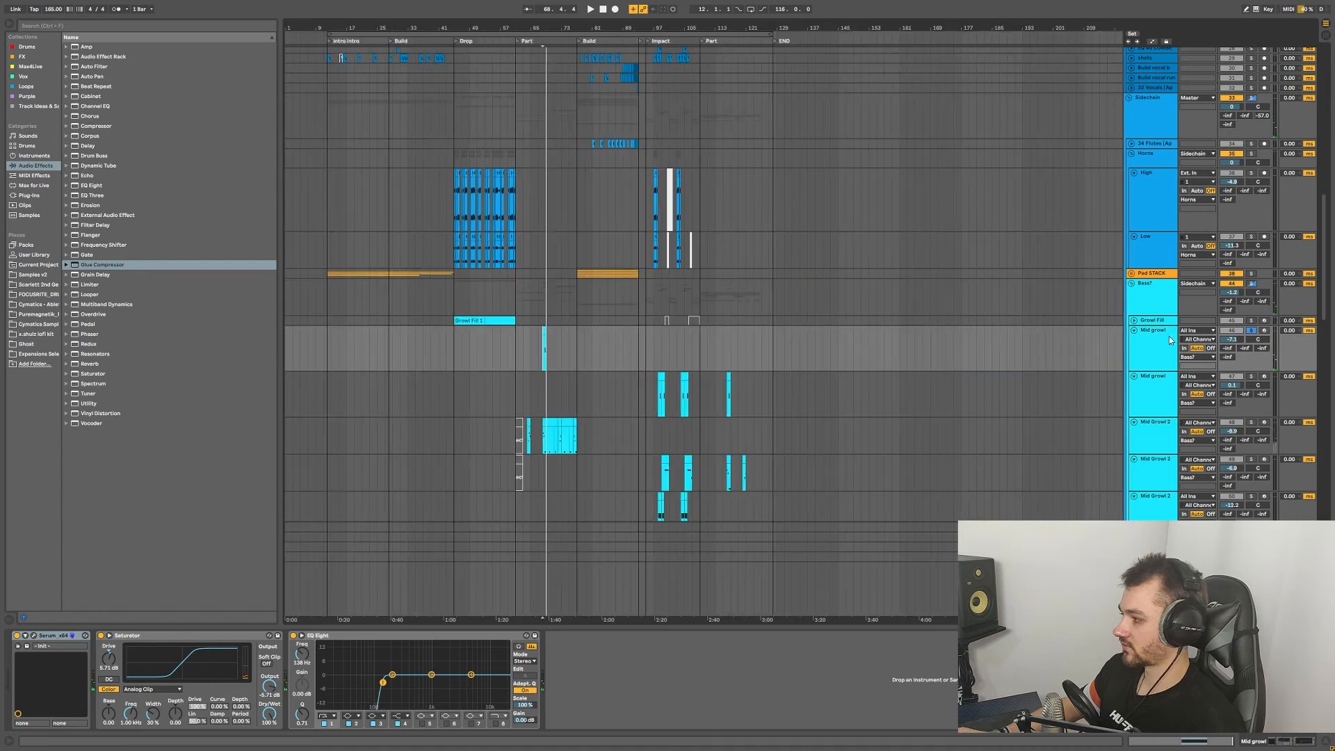
scroll(533, 354, "up", 10)
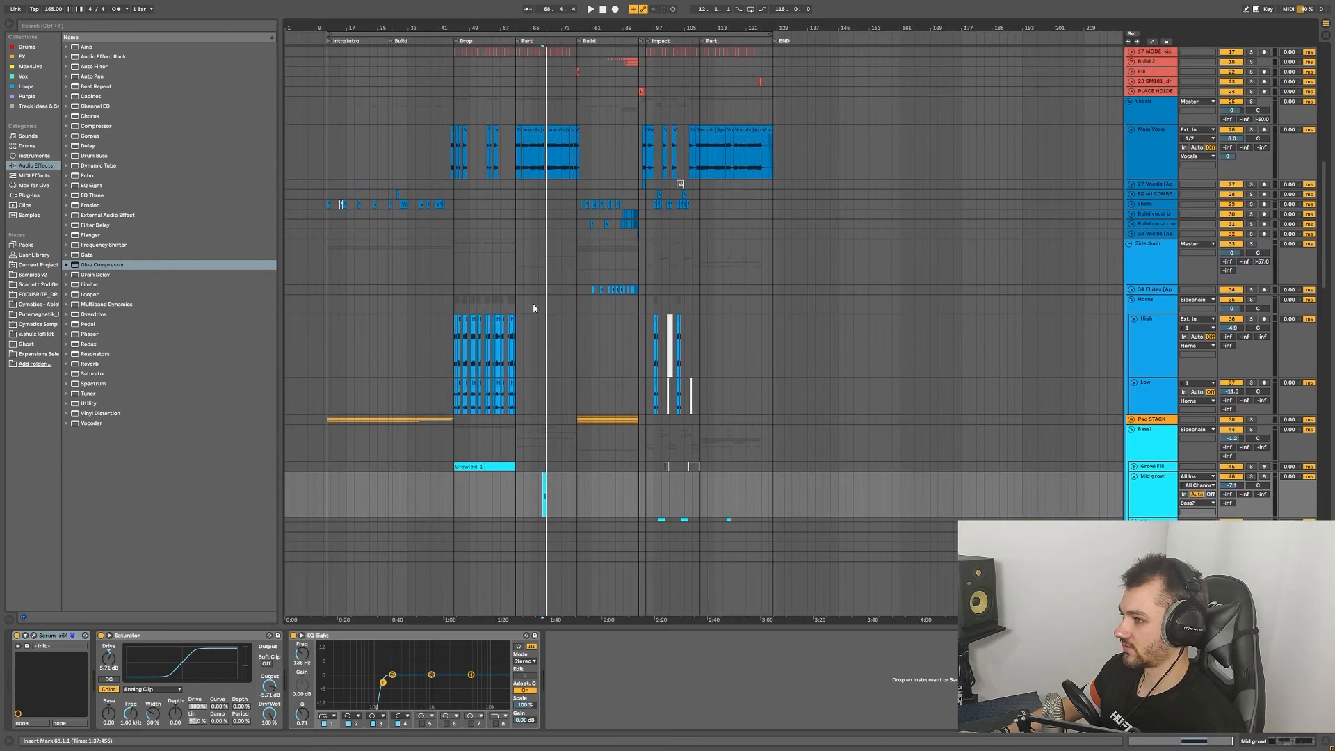
scroll(535, 303, "down", 20)
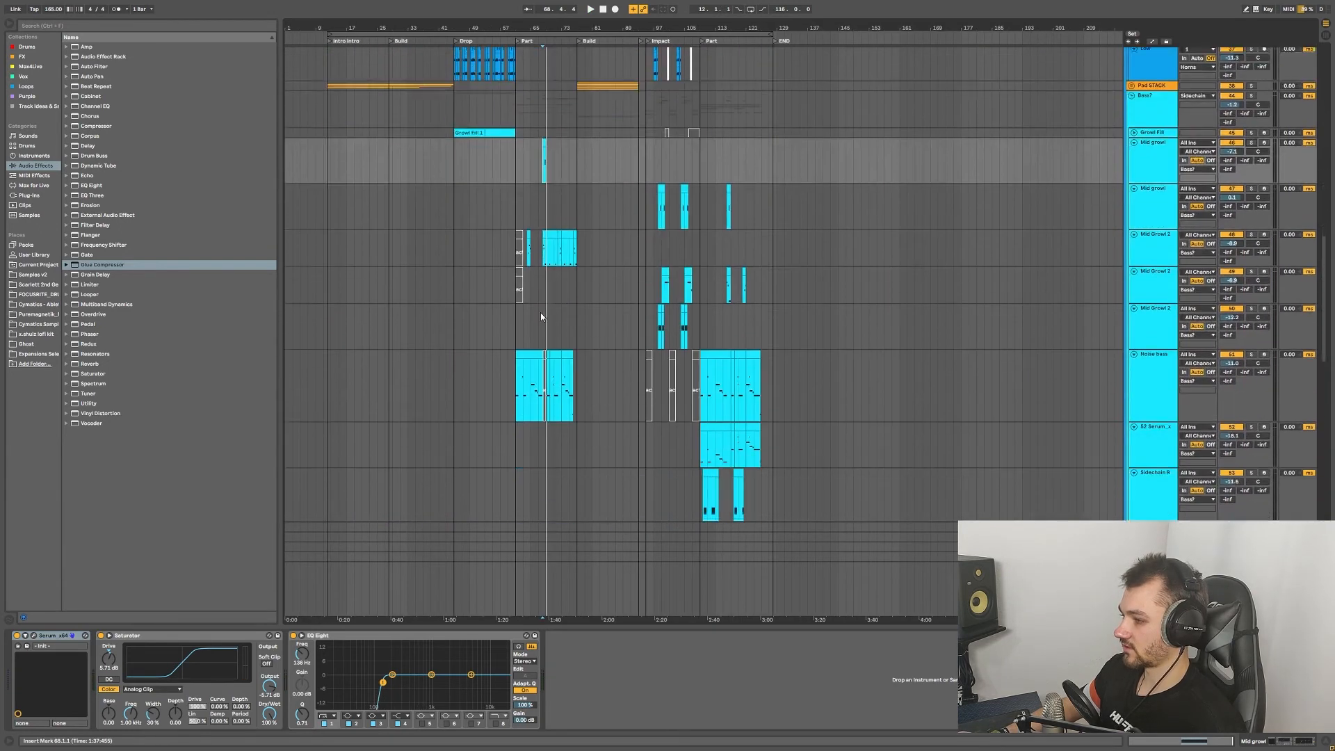
scroll(542, 316, "down", 5)
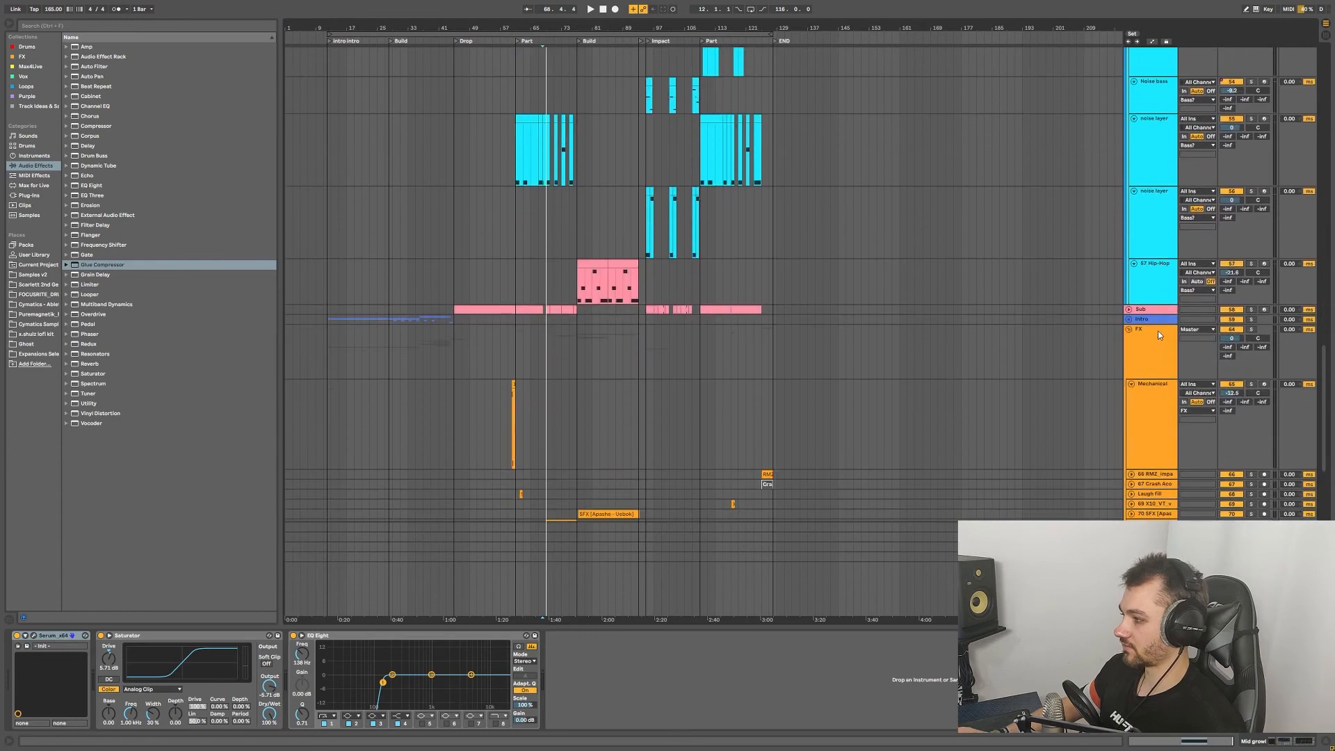
left_click(1130, 310)
scroll(516, 349, "up", 5)
left_click(518, 349)
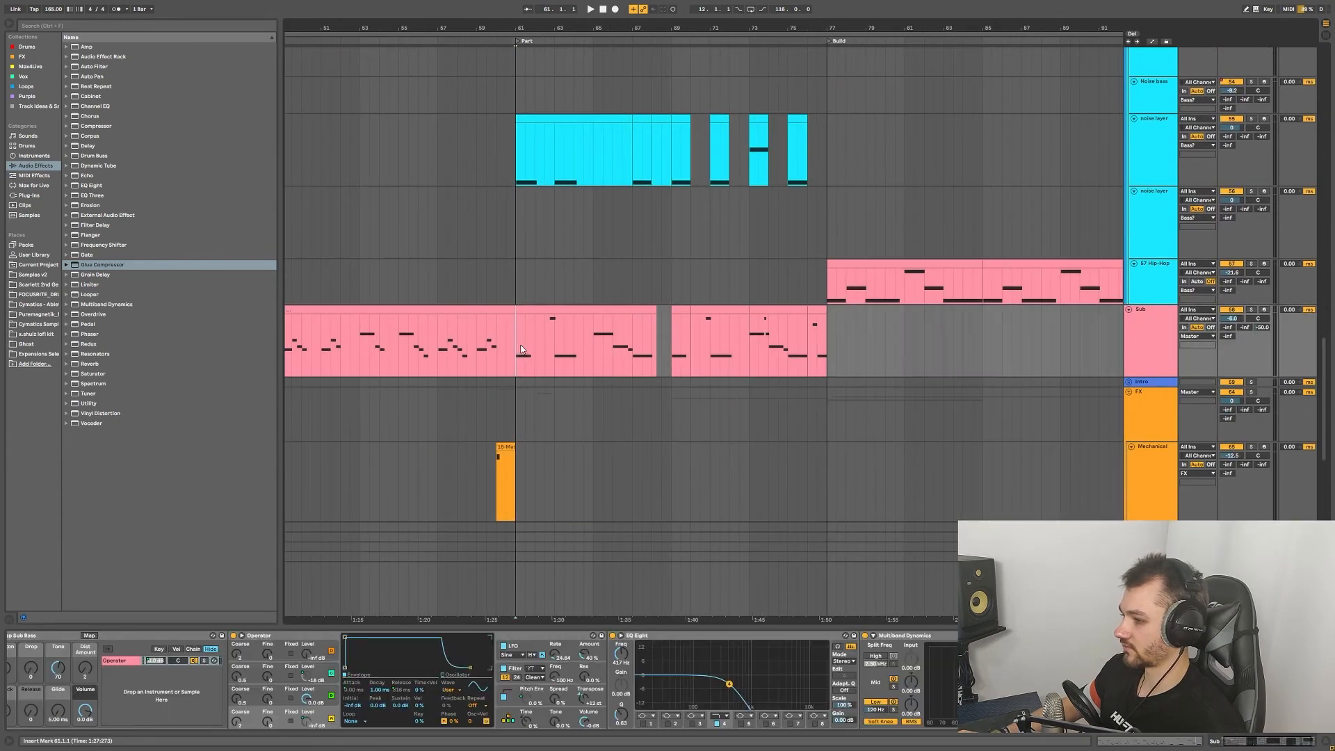
key("space")
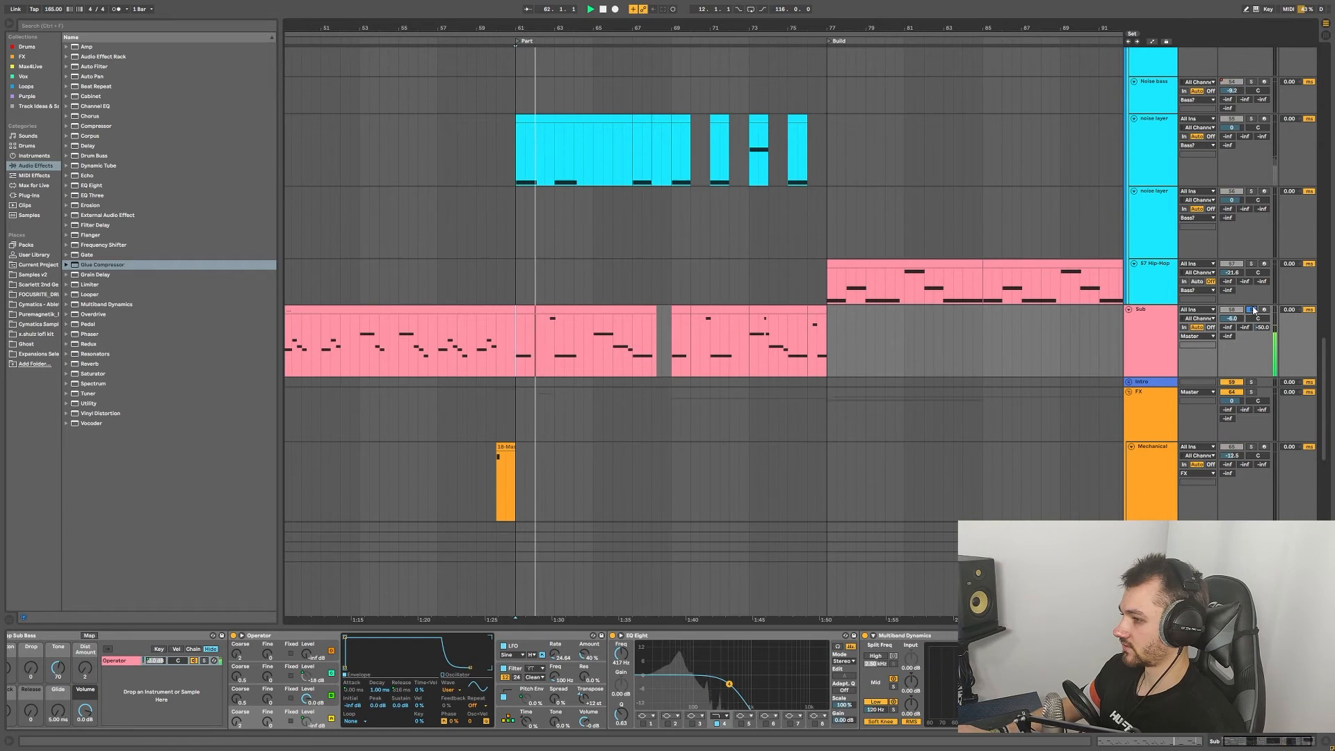
Step: Select the noise layer track and solo it
scroll(532, 229, "up", 3)
left_click(523, 228)
left_click(1250, 181)
scroll(556, 243, "up", 6)
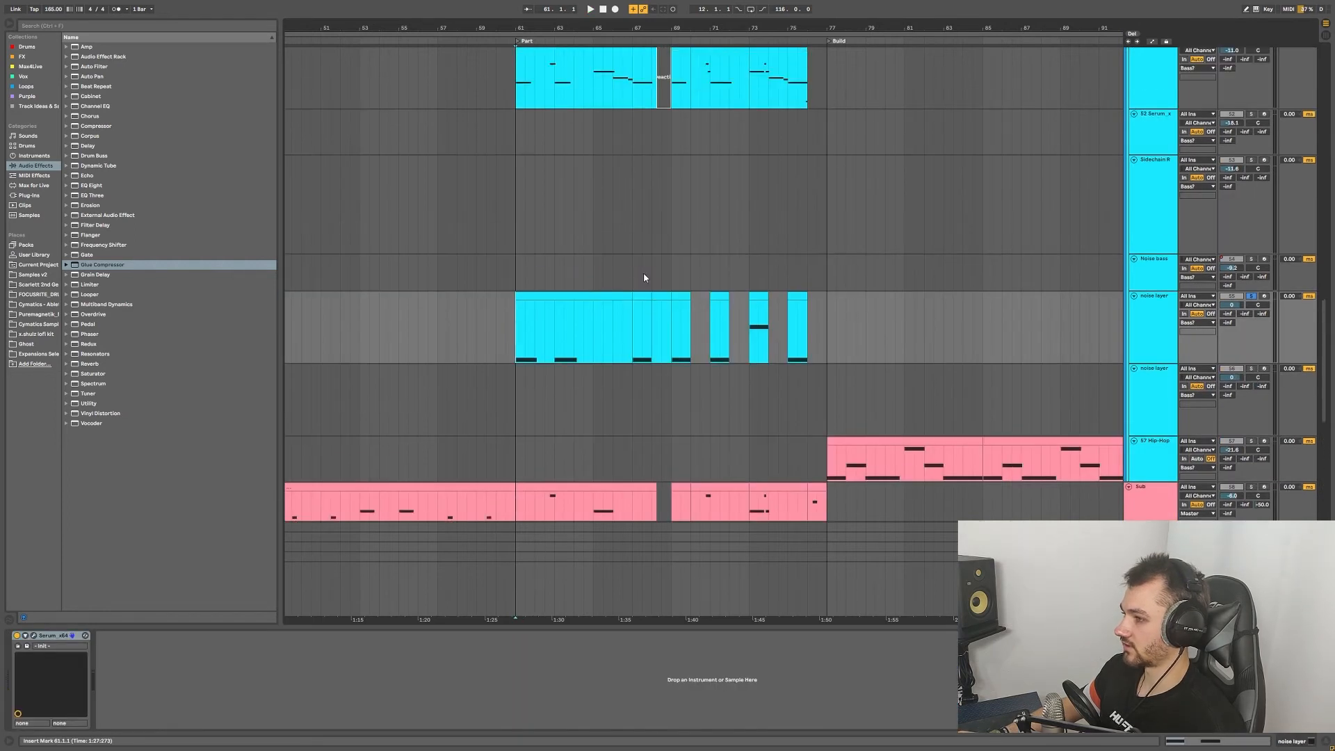
Step: Play the soloed noise layer and move its Serum window aside to uncover the clips
key("space")
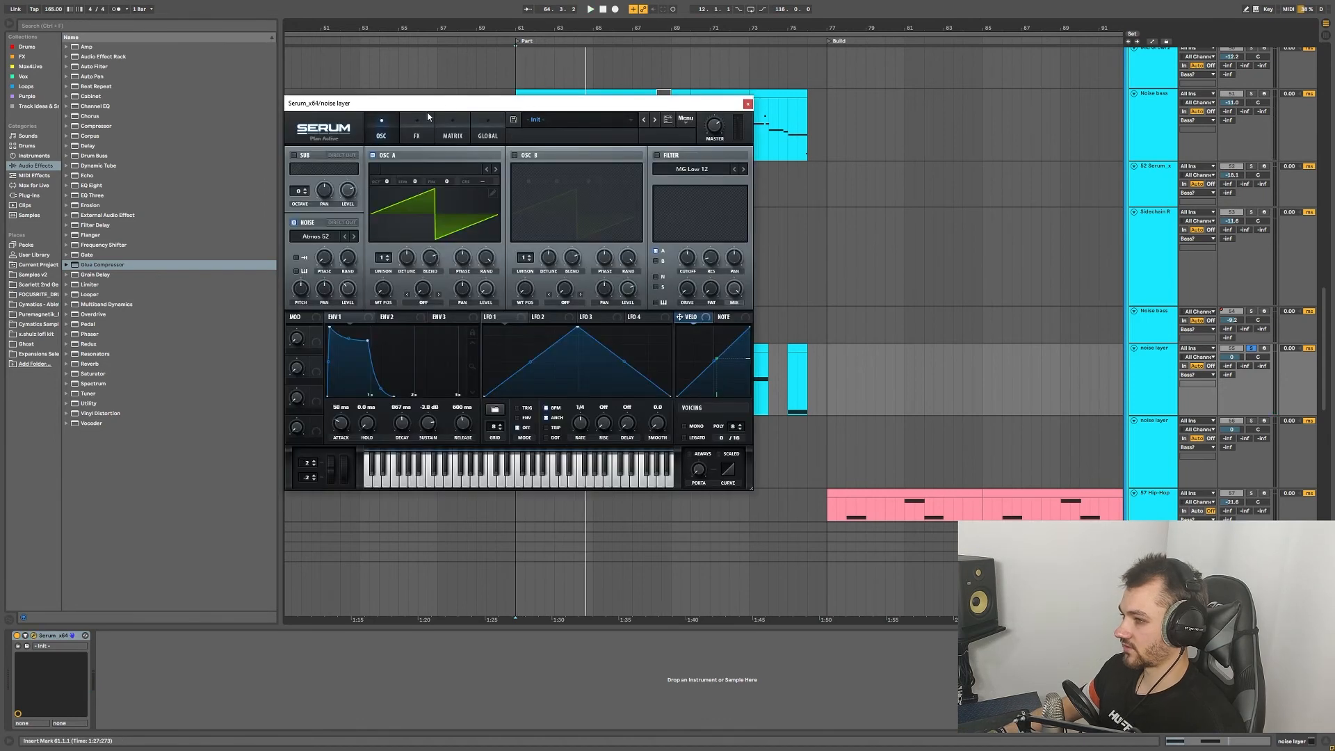
left_click_drag(427, 102, 550, 155)
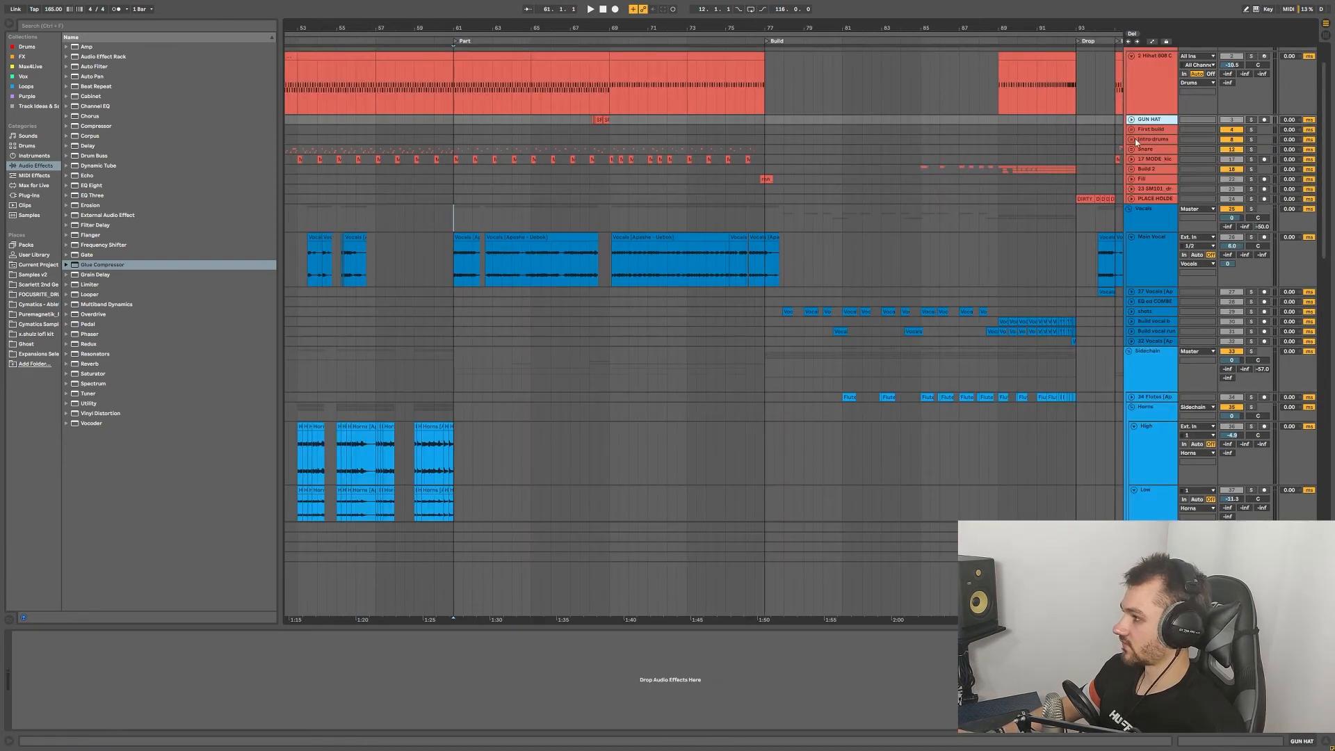
Step: Select the Vocals group track and start playback from bar 61
left_click(466, 208)
key("space")
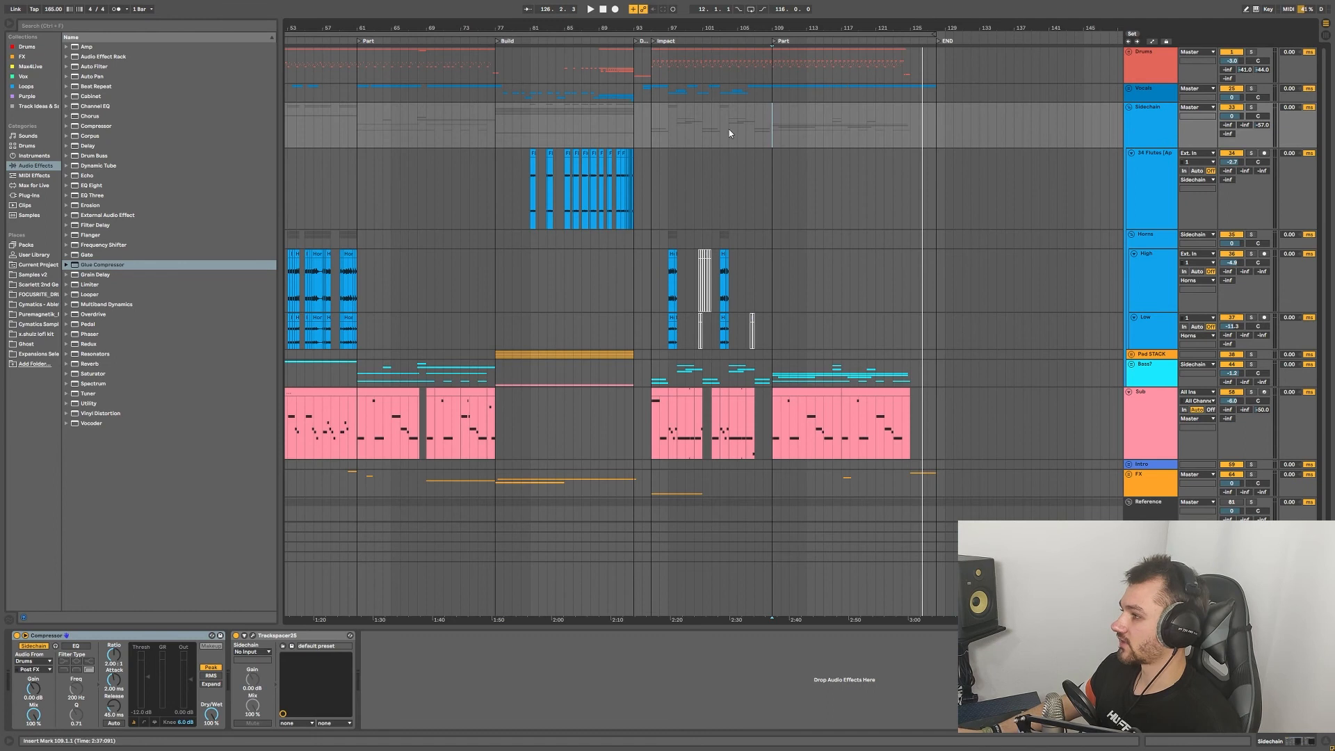
Step: Set the playback start to bar 110 on the timeline
left_click(782, 124)
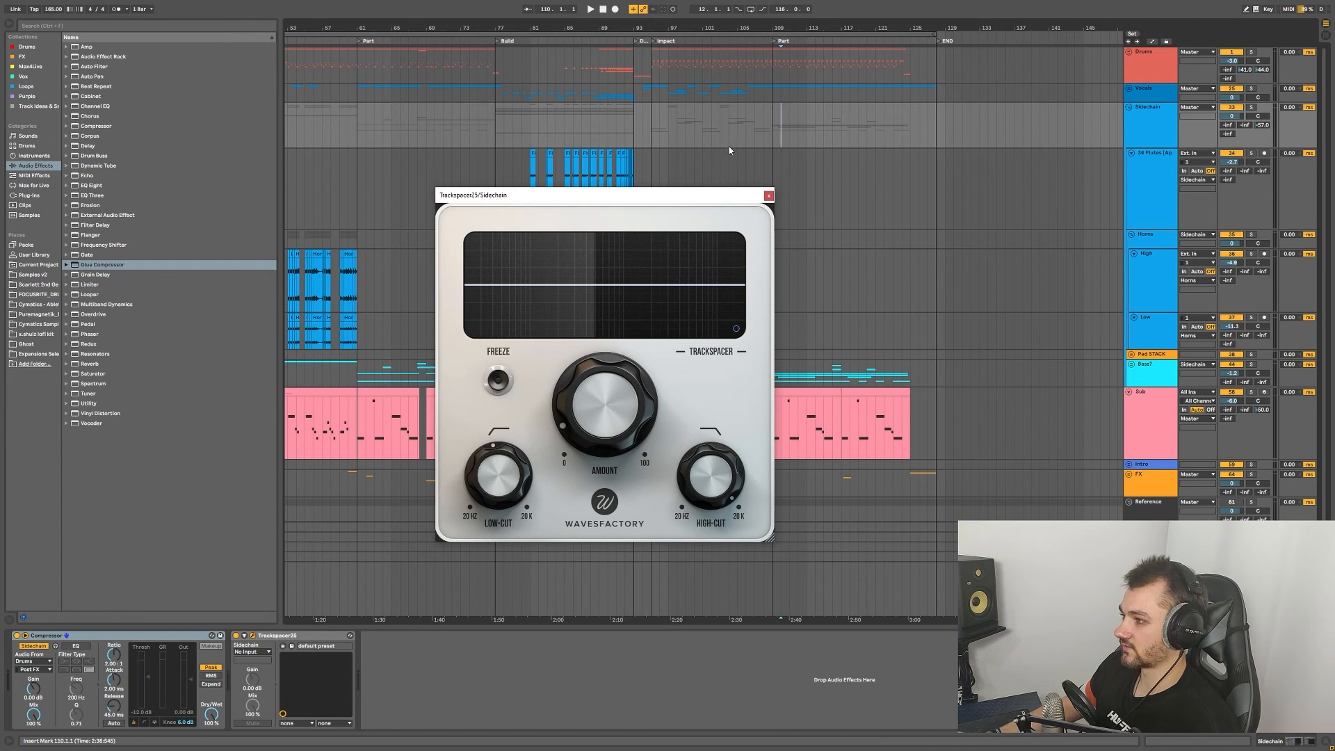
Step: Close the Trackspacer window and select the Master track to bring up its Ozone 9 chain
left_click_drag(741, 197, 730, 135)
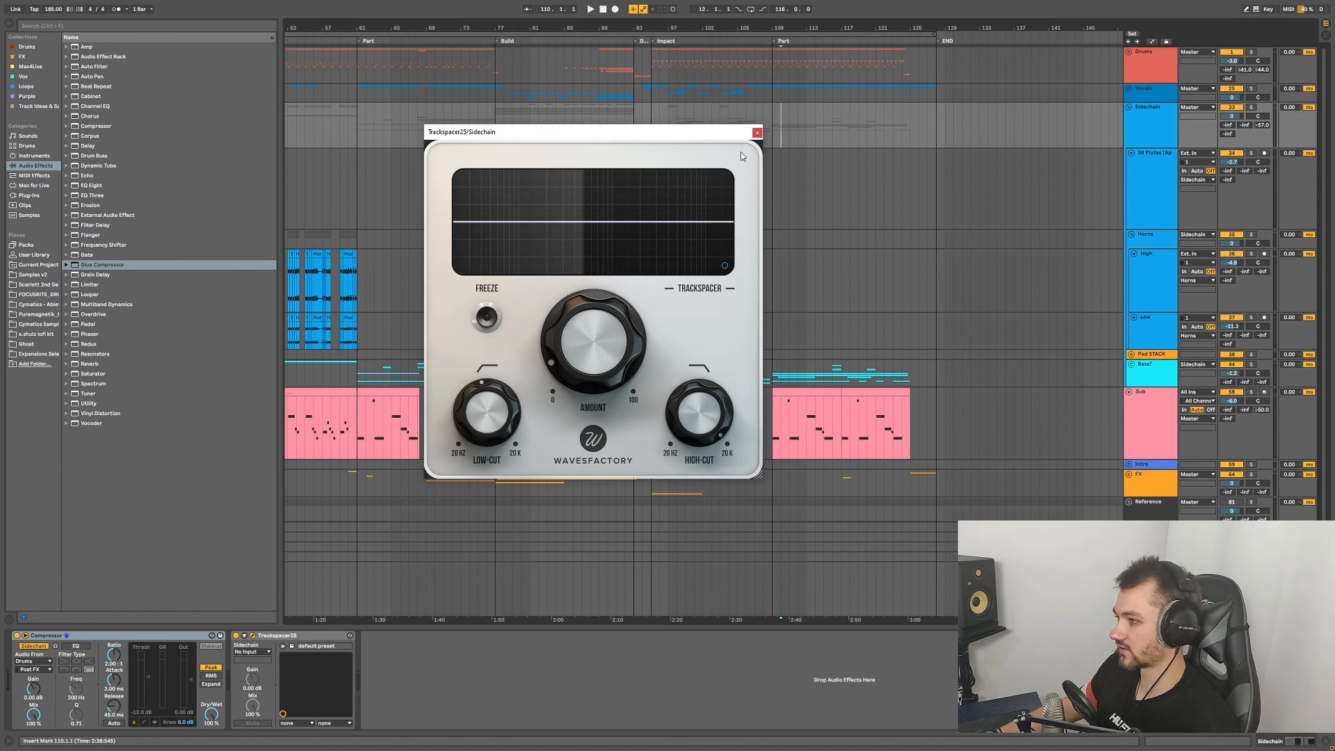
left_click(757, 133)
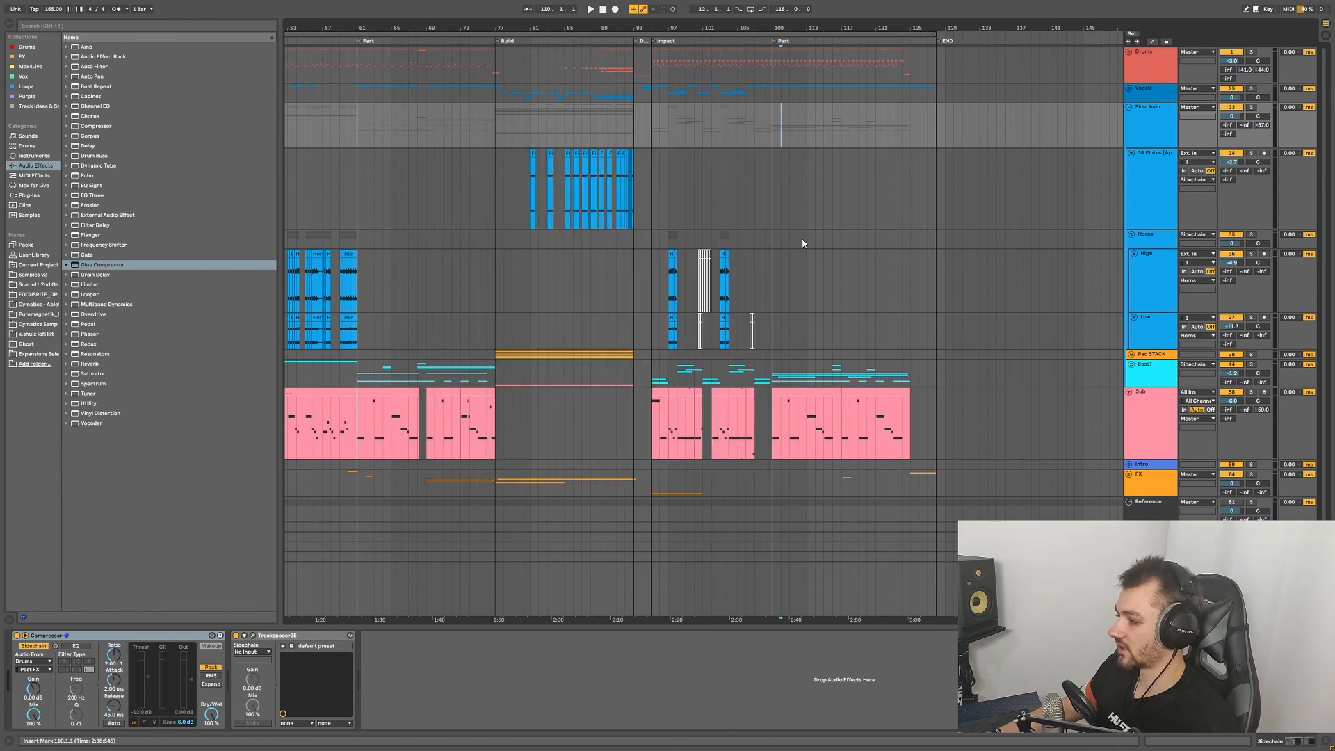
left_click(773, 593)
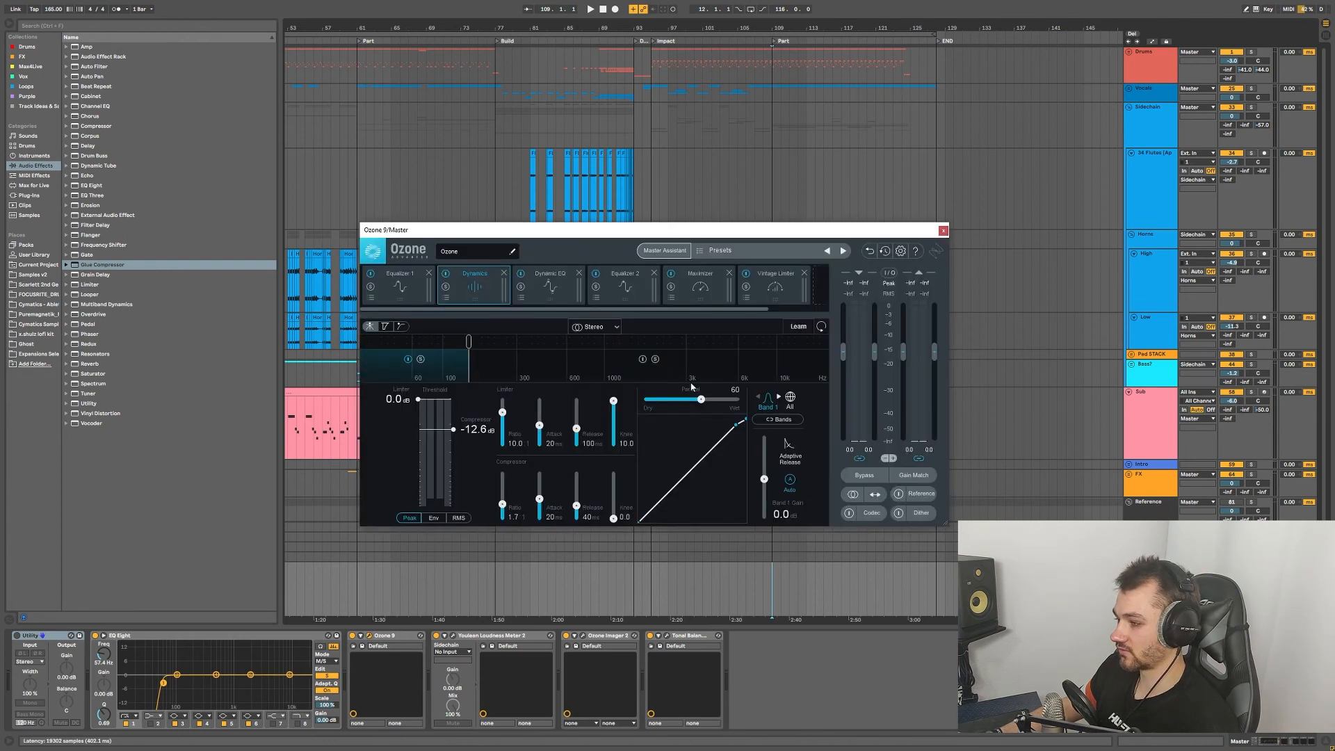
Step: Step through Ozone's Equalizer 1, Dynamics, Dynamic EQ and Equalizer 2 modules
left_click(401, 292)
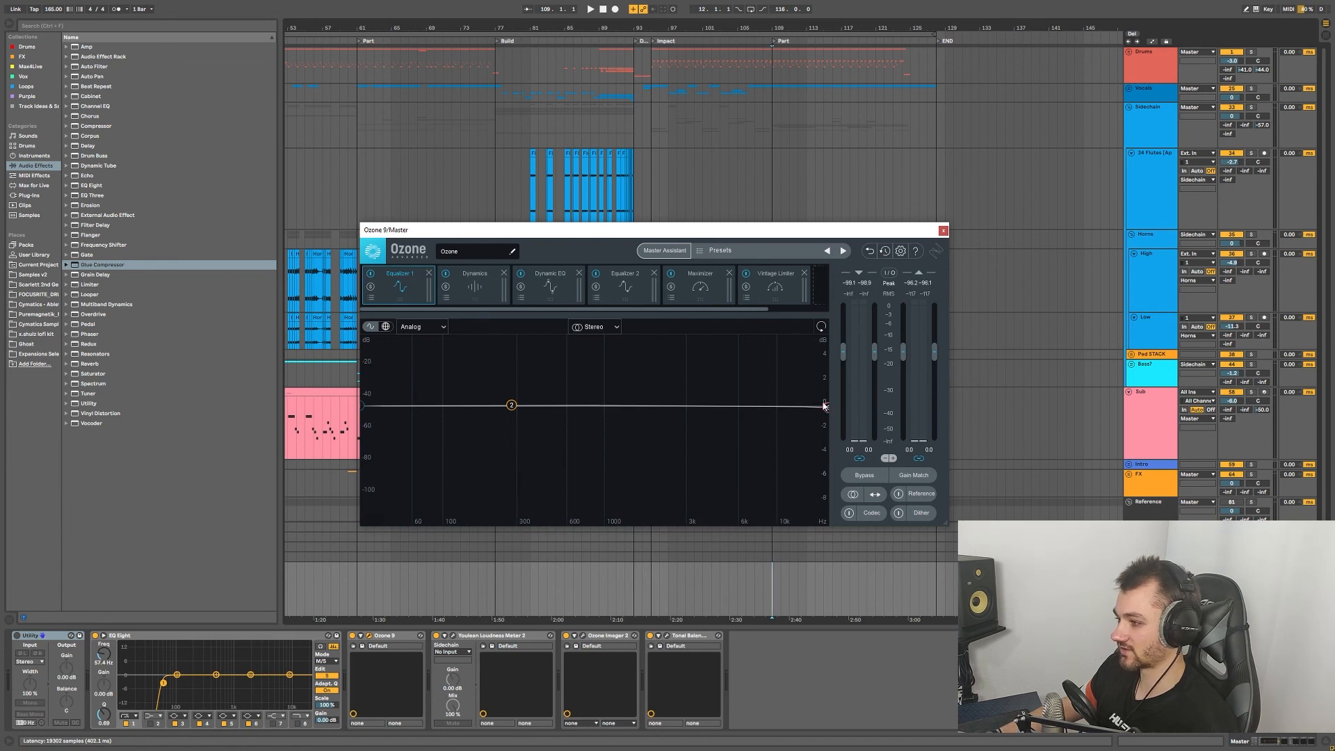
left_click(473, 295)
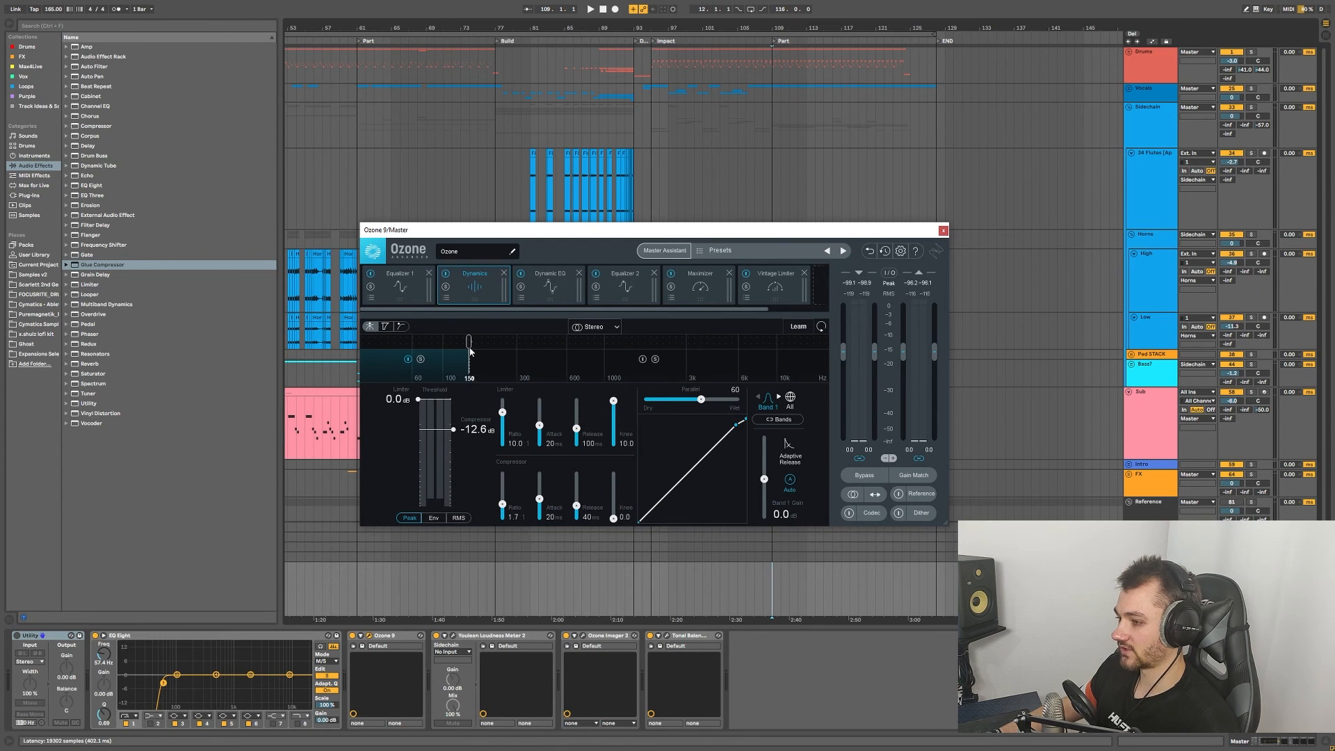
left_click(546, 295)
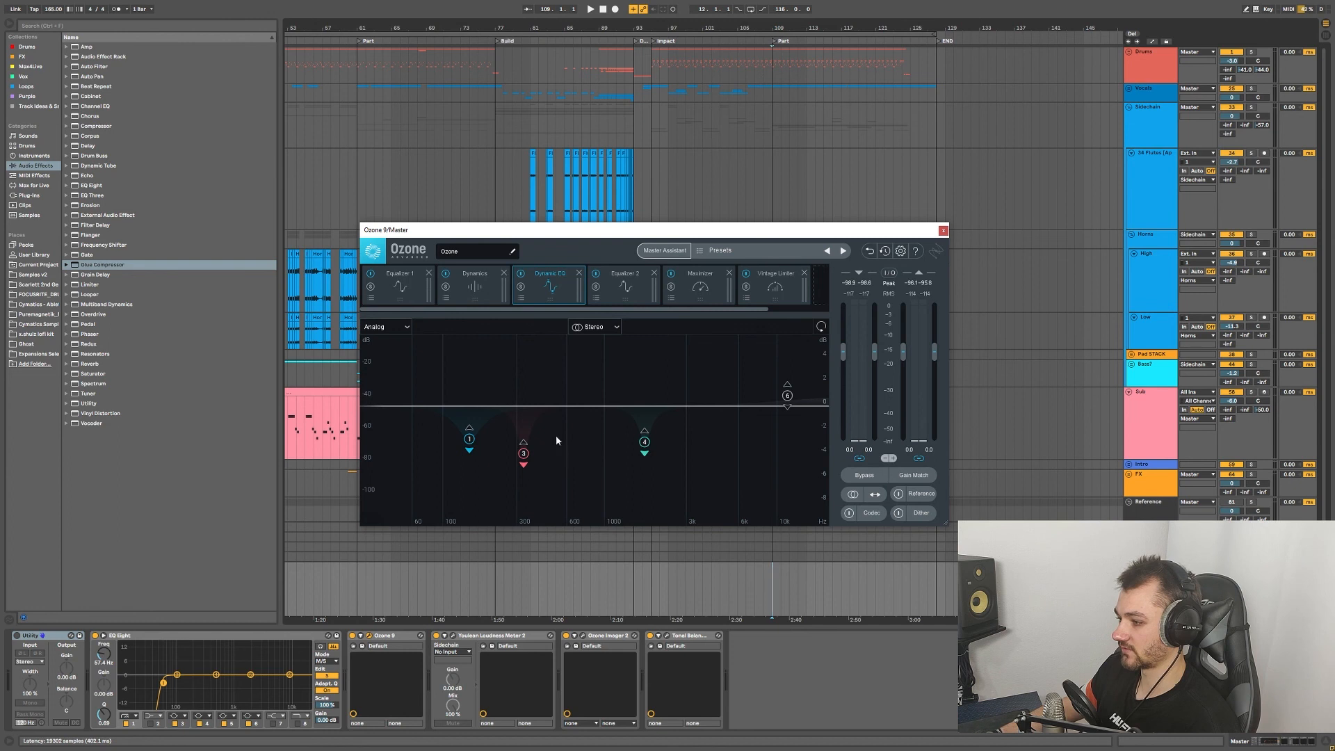
left_click(627, 296)
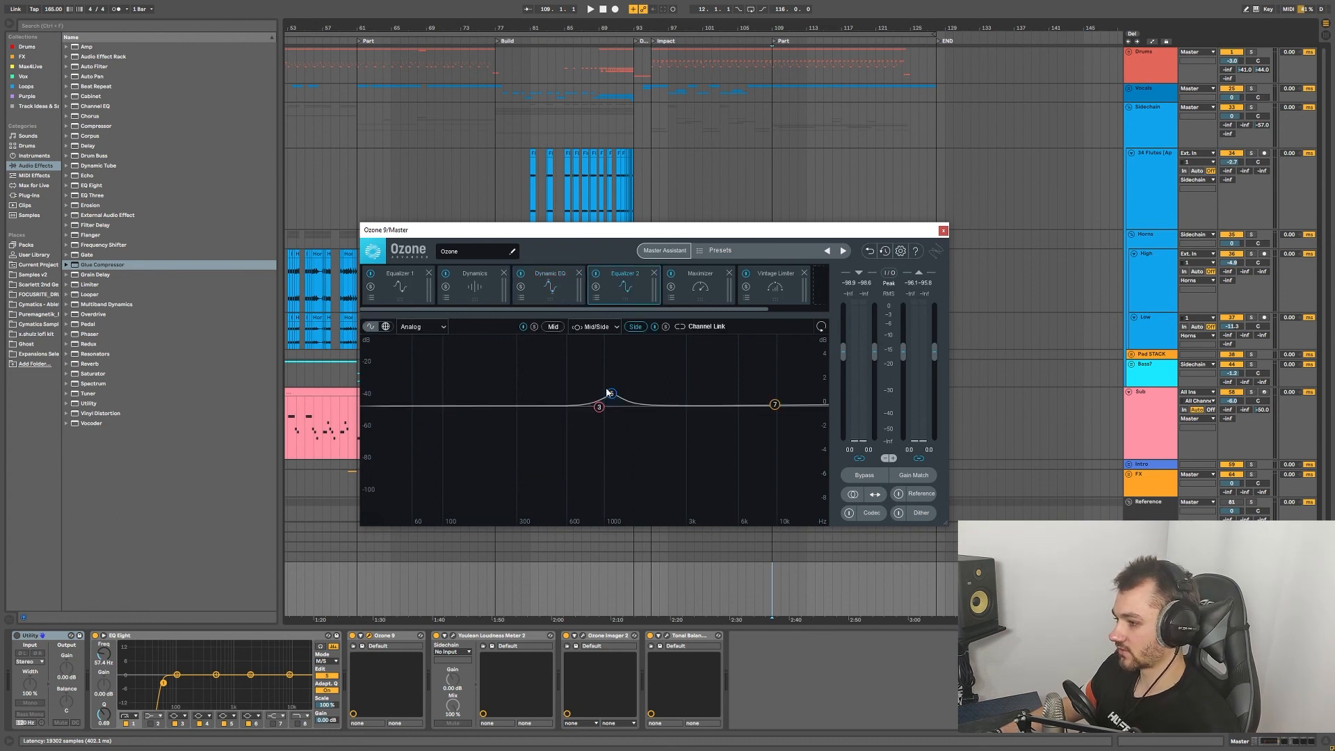
Step: Inspect Equalizer 2's band 5 near 1116 Hz, then deselect it
left_click(612, 393)
left_click(714, 374)
left_click(613, 393)
left_click(673, 367)
Step: Check the Maximizer (IRC IV, -2.9 dB threshold, -1.0 dB ceiling) and Vintage Limiter modules
left_click(695, 301)
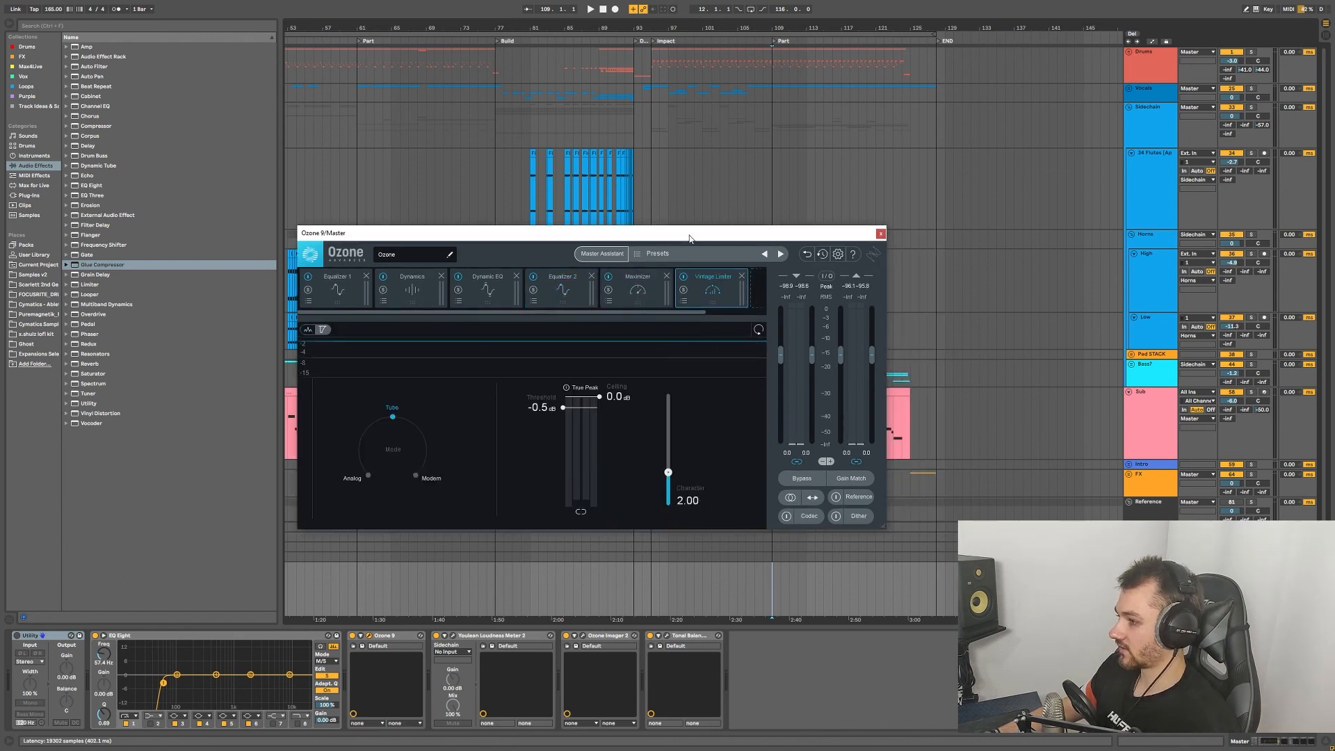
left_click(644, 304)
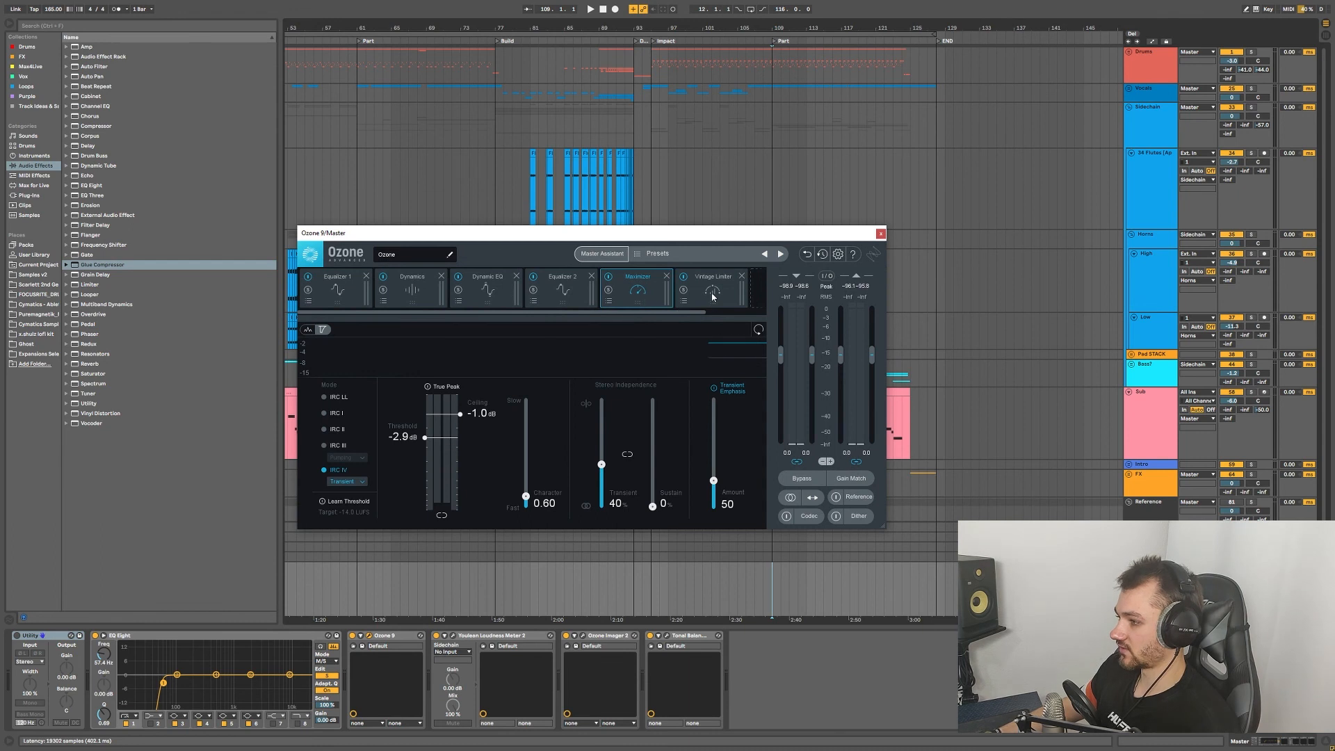
left_click(678, 306)
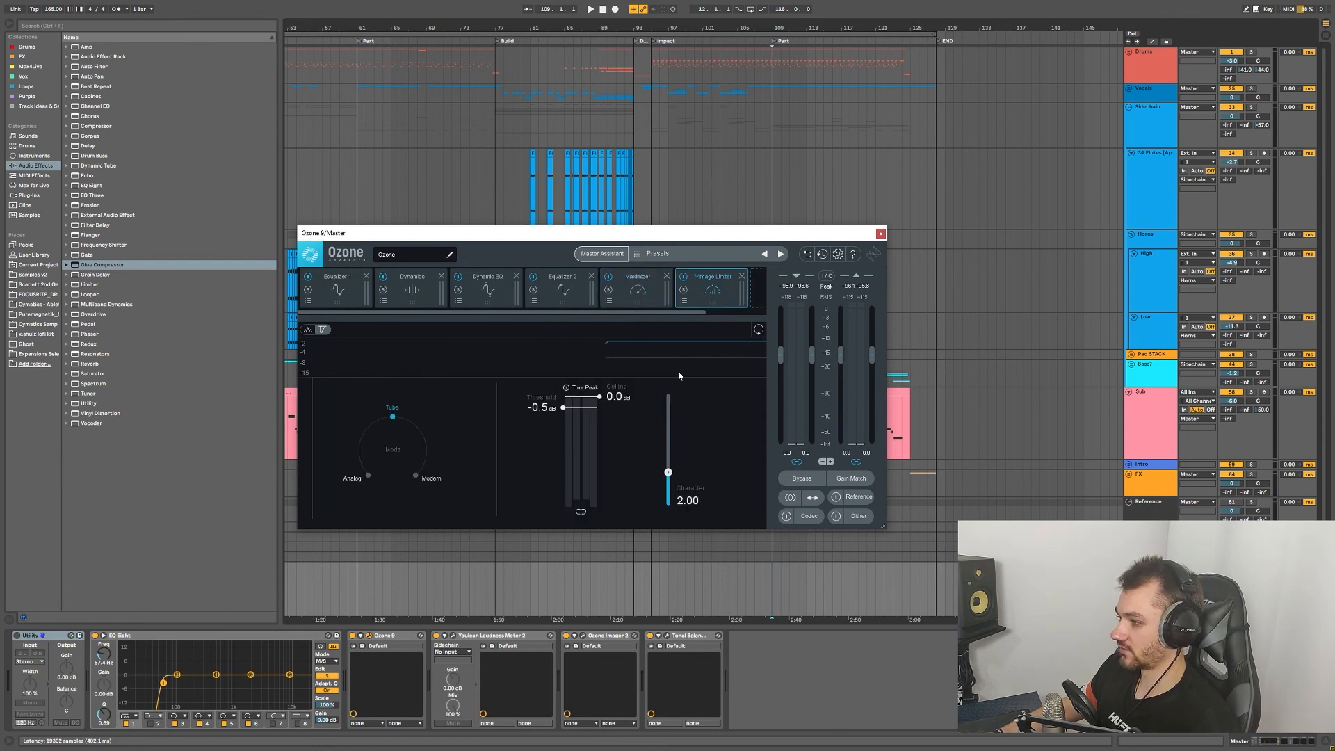